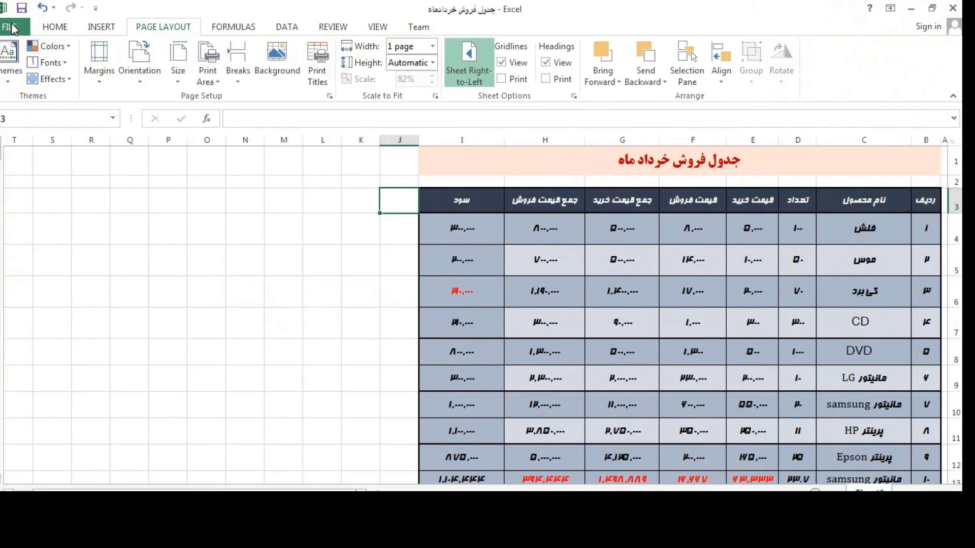
Preview the printout and review Page Setup's Header/Footer and Sheet settings without changing anything.
{"action": "left_click", "coordinate": [13, 29]}
{"action": "left_click", "coordinate": [31, 171]}
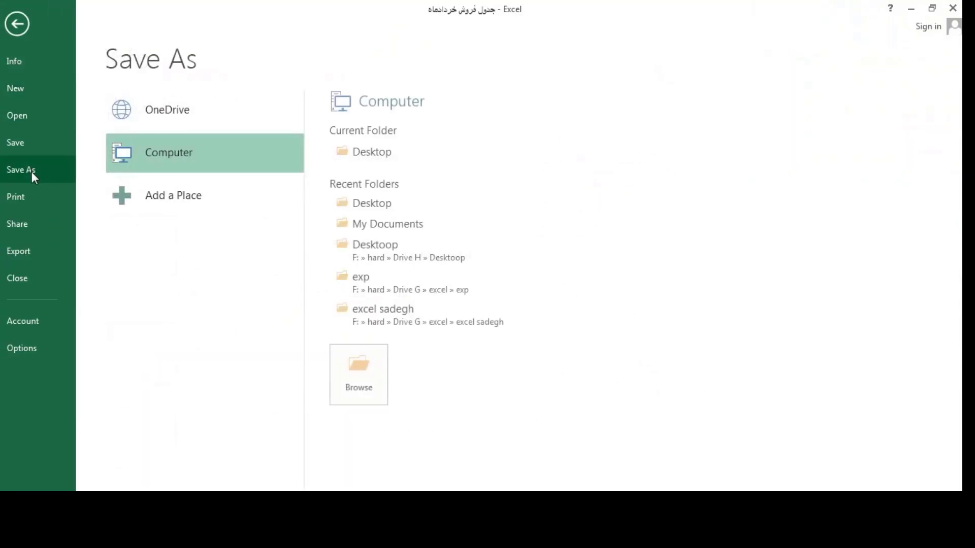
{"action": "left_click", "coordinate": [31, 202]}
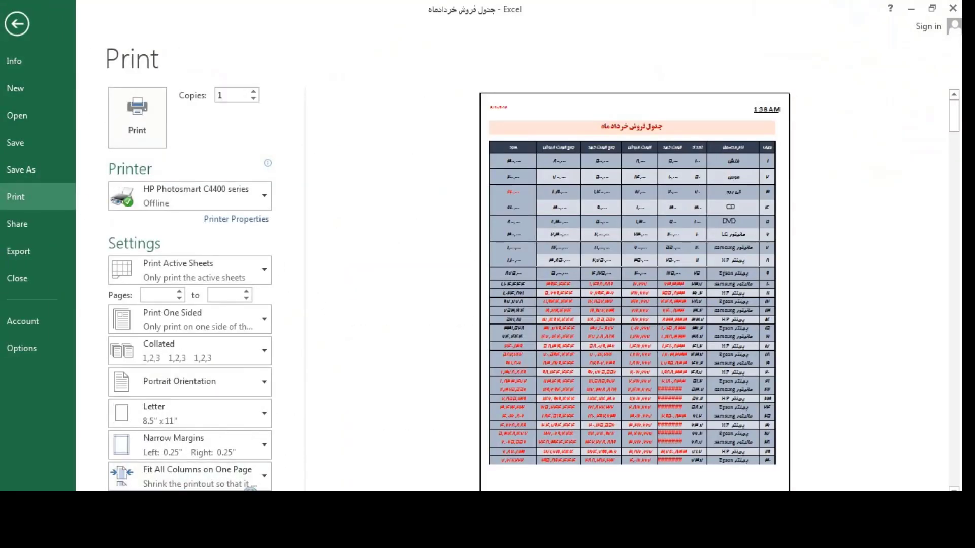
{"action": "left_click", "coordinate": [250, 489]}
{"action": "left_click_drag", "start_coordinate": [203, 72], "coordinate": [366, 88]}
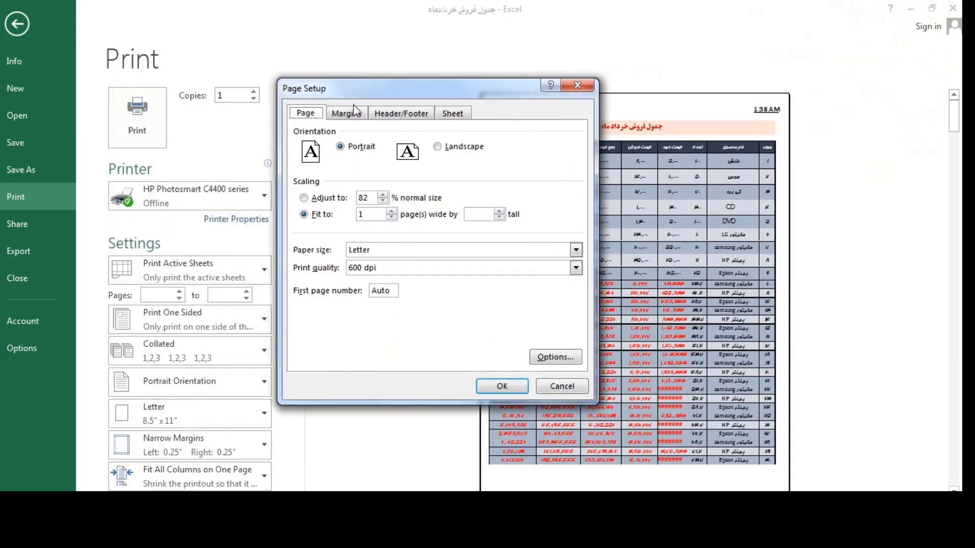
{"action": "left_click", "coordinate": [390, 119]}
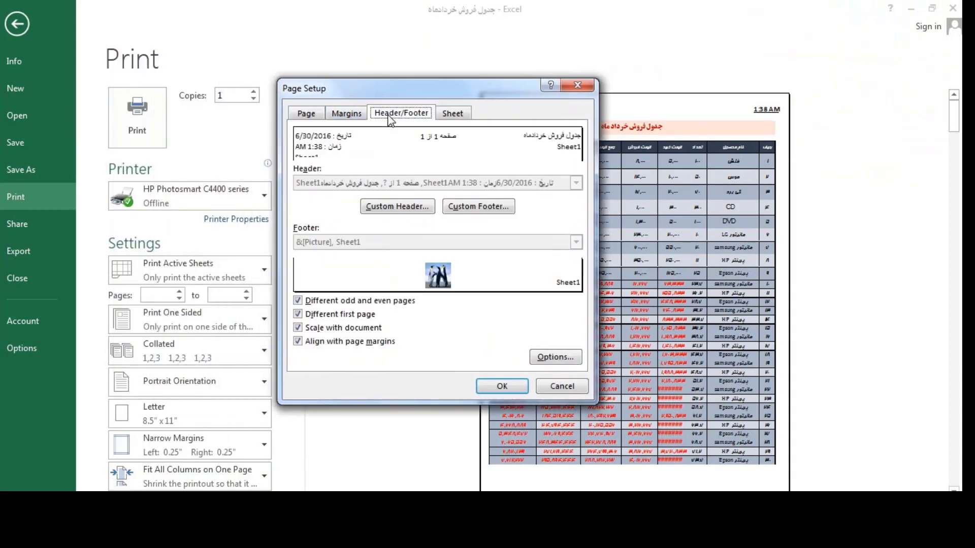
{"action": "left_click", "coordinate": [450, 125]}
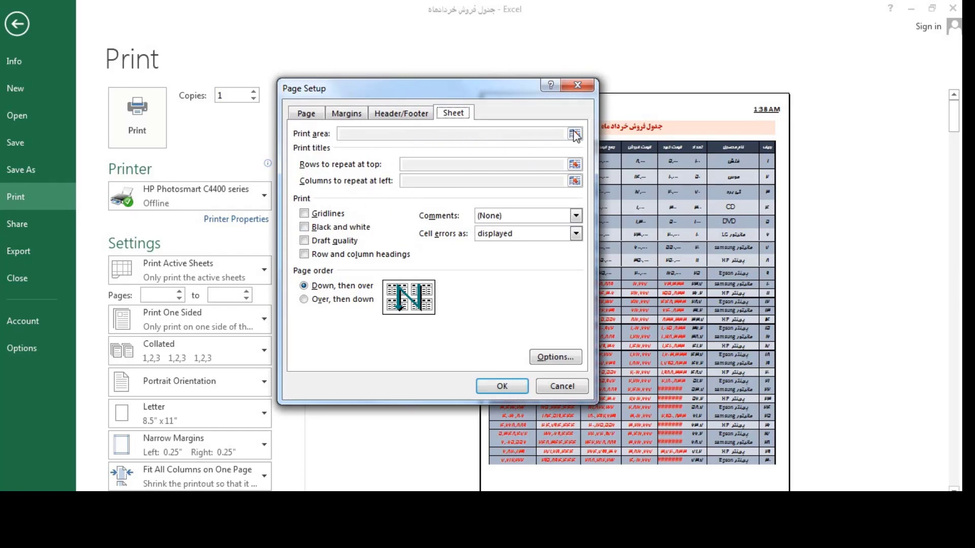
{"action": "left_click", "coordinate": [578, 86]}
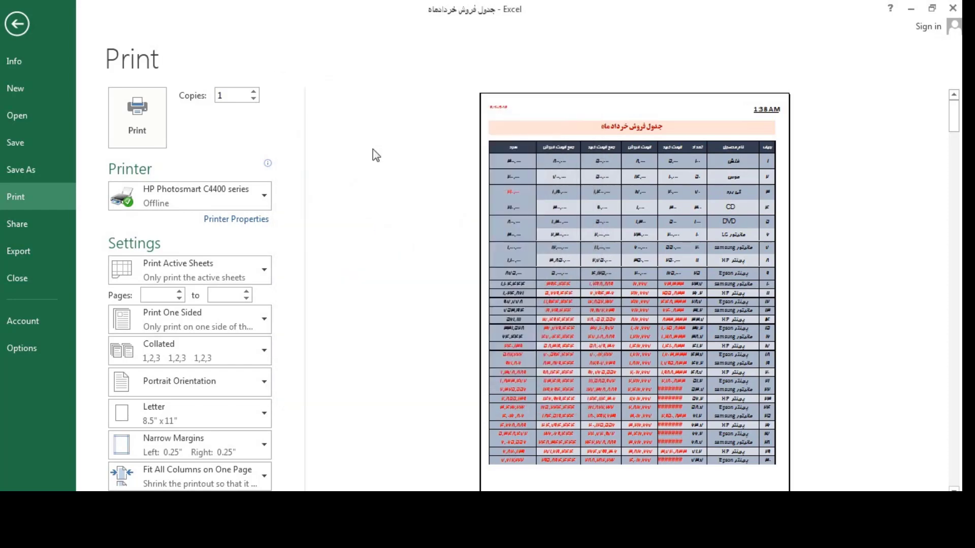
{"action": "left_click", "coordinate": [18, 24]}
Set the print area to B3:I11 by selecting it on the sheet from Page Setup.
{"action": "left_click", "coordinate": [353, 207]}
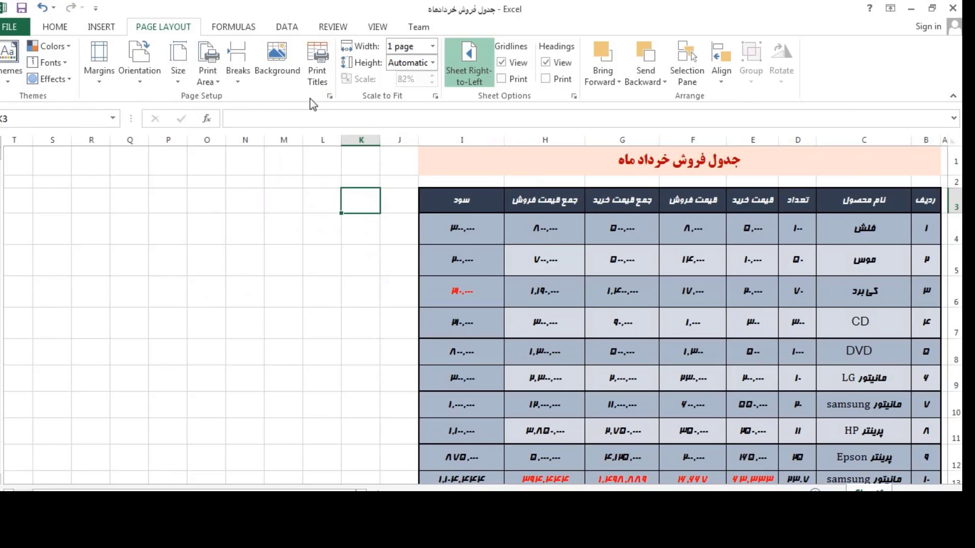
{"action": "left_click", "coordinate": [329, 97]}
{"action": "left_click", "coordinate": [452, 114]}
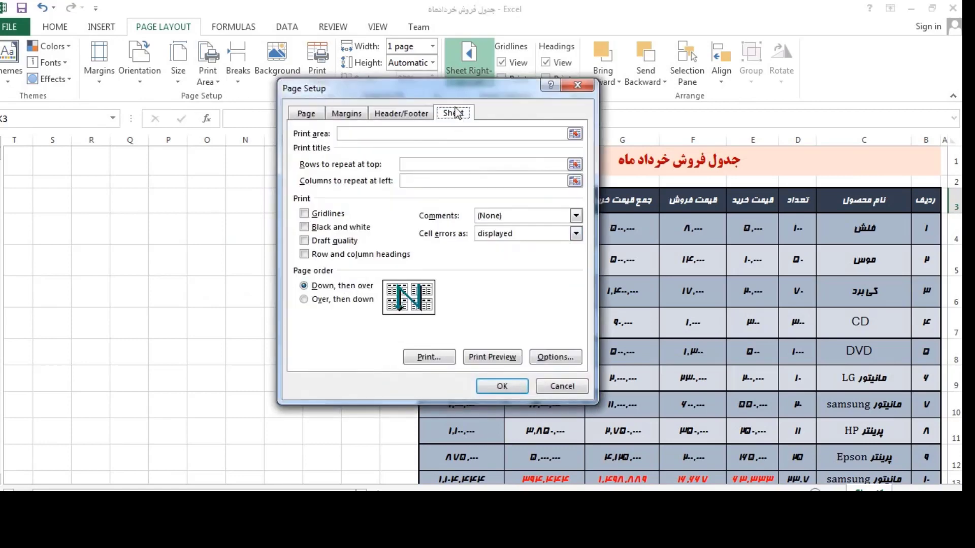
{"action": "left_click_drag", "start_coordinate": [442, 90], "coordinate": [212, 143]}
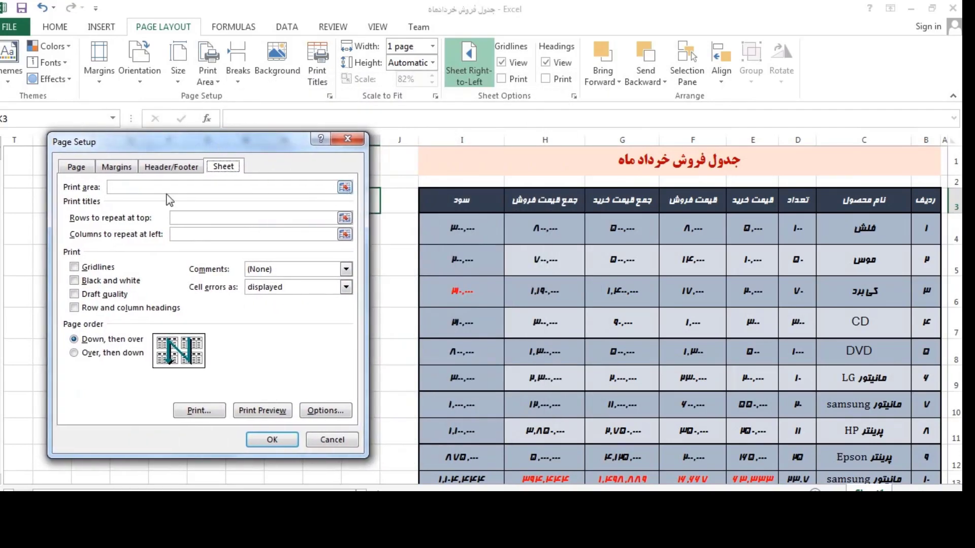
{"action": "left_click", "coordinate": [345, 188]}
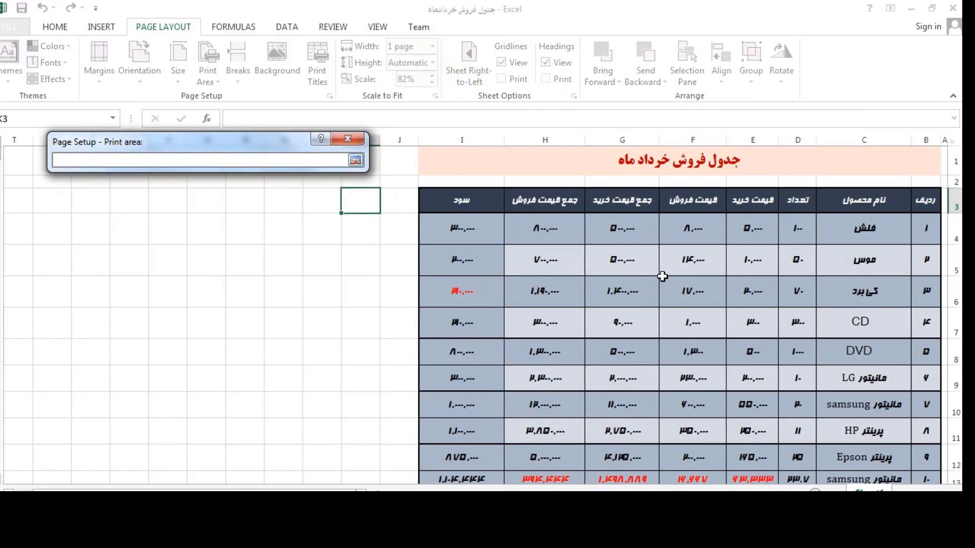
{"action": "left_click_drag", "start_coordinate": [935, 203], "coordinate": [483, 435]}
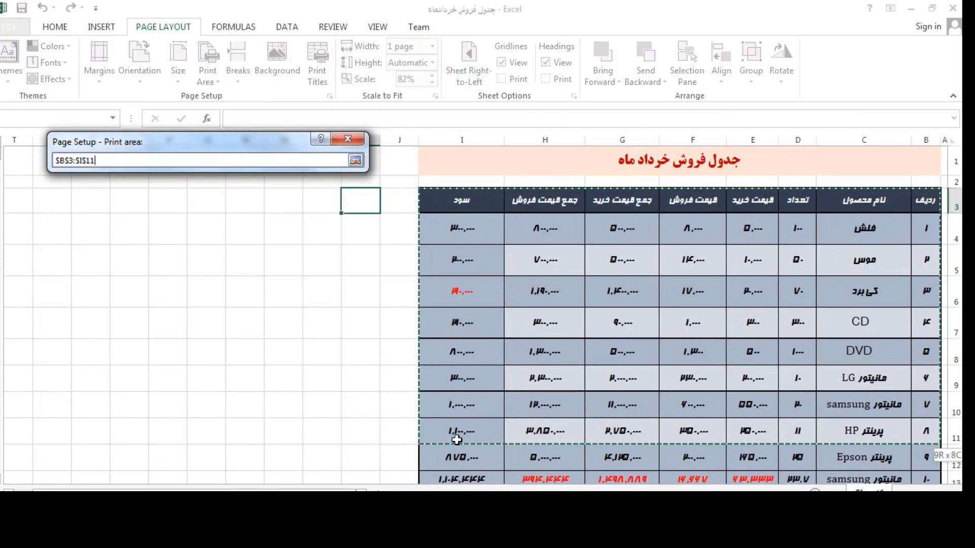
{"action": "left_click", "coordinate": [355, 160]}
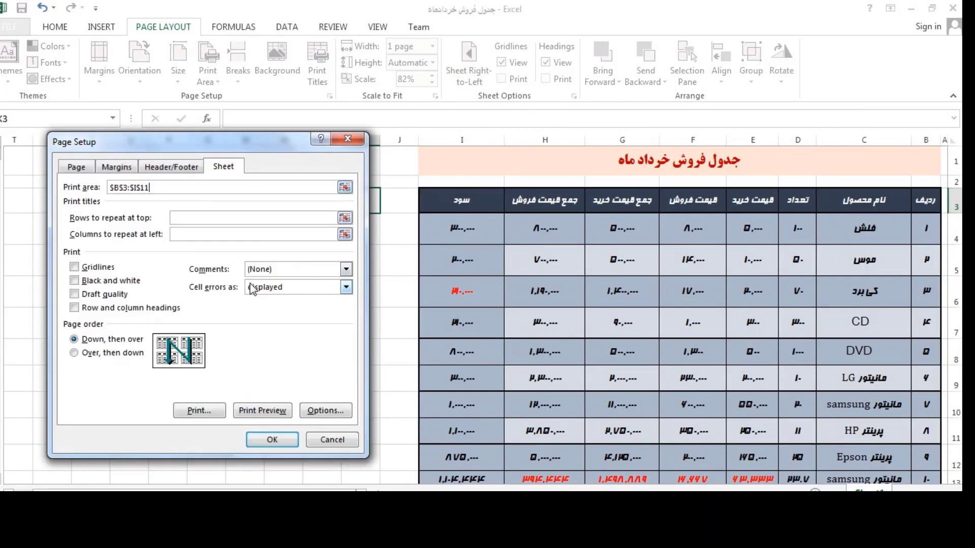
{"action": "left_click", "coordinate": [272, 440]}
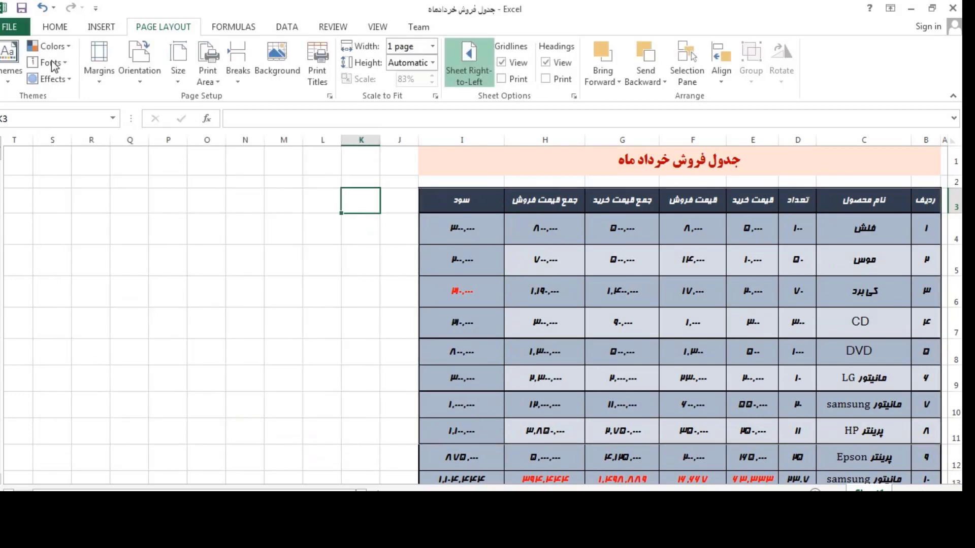
Preview the printout limited to the new print area, then return to the worksheet.
{"action": "left_click", "coordinate": [5, 32]}
{"action": "left_click", "coordinate": [22, 201]}
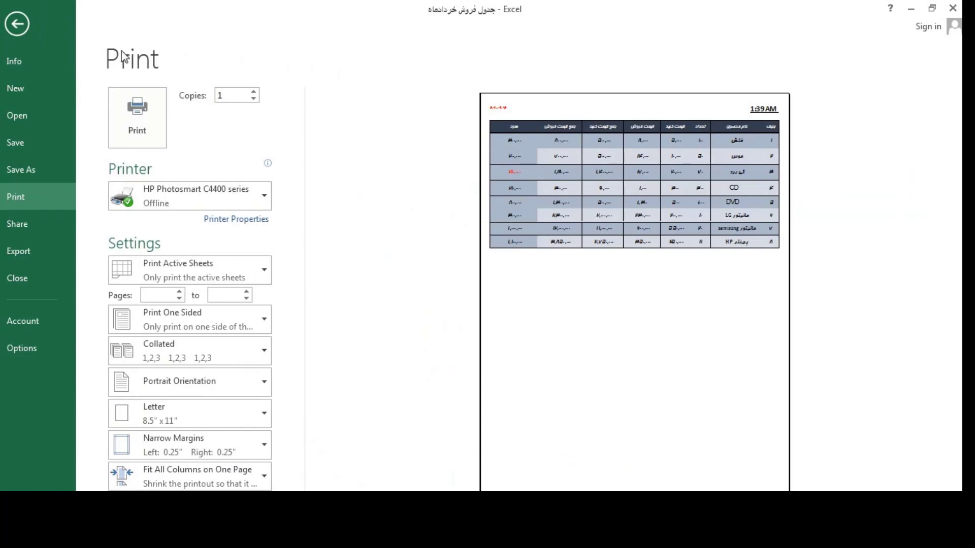
{"action": "left_click", "coordinate": [16, 23]}
{"action": "scroll", "coordinate": [673, 394], "scroll_direction": "down", "scroll_amount": 5}
{"action": "scroll", "coordinate": [673, 393], "scroll_direction": "down", "scroll_amount": 3}
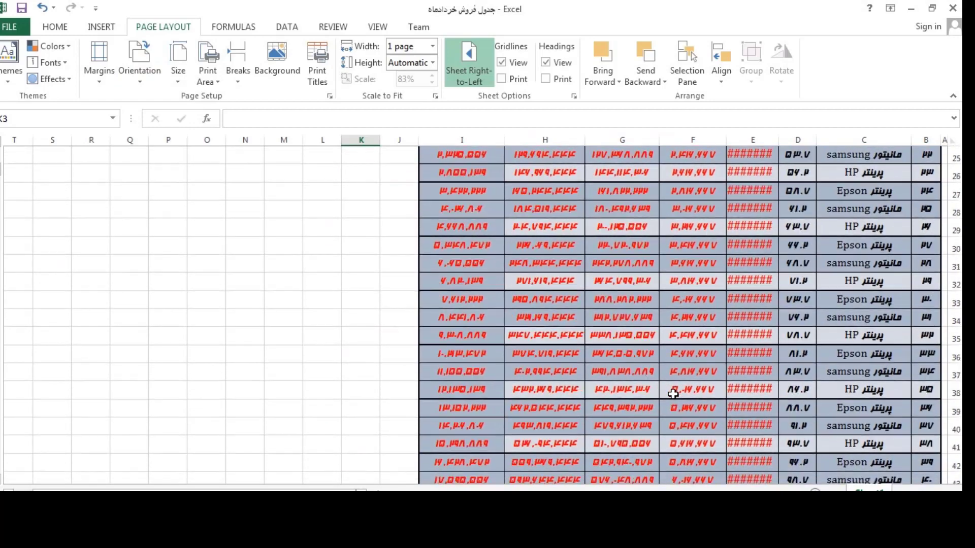
{"action": "scroll", "coordinate": [672, 394], "scroll_direction": "up", "scroll_amount": 2}
{"action": "scroll", "coordinate": [673, 393], "scroll_direction": "up", "scroll_amount": 3}
{"action": "scroll", "coordinate": [660, 394], "scroll_direction": "up", "scroll_amount": 2}
{"action": "scroll", "coordinate": [508, 330], "scroll_direction": "up", "scroll_amount": 1}
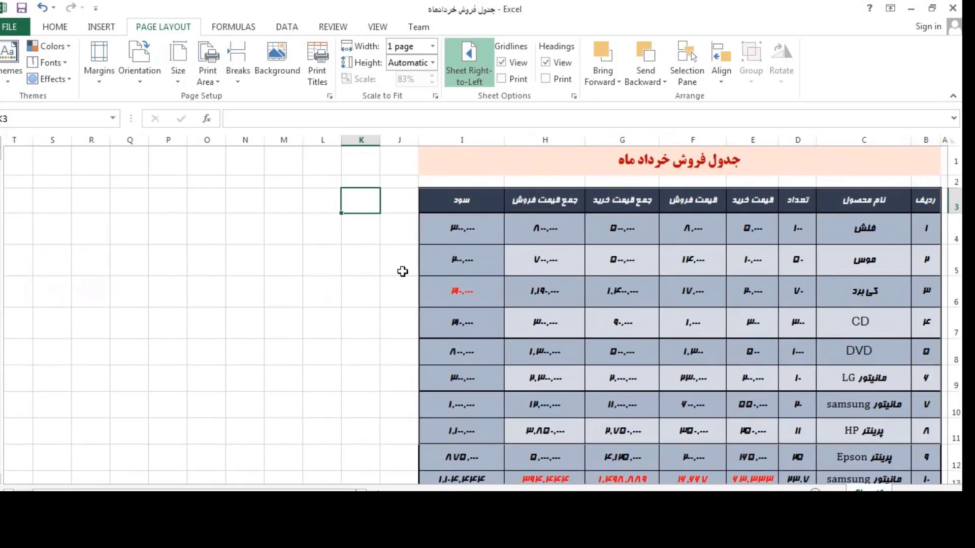
Delete the B3:I11 entry from Page Setup's Print area box and apply the change.
{"action": "left_click", "coordinate": [394, 203]}
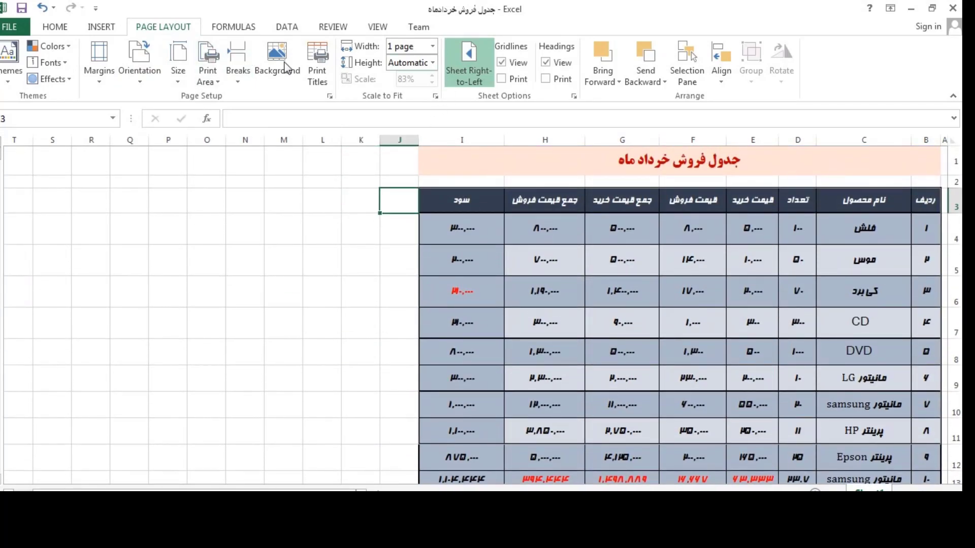
{"action": "left_click", "coordinate": [330, 96]}
{"action": "left_click", "coordinate": [226, 166]}
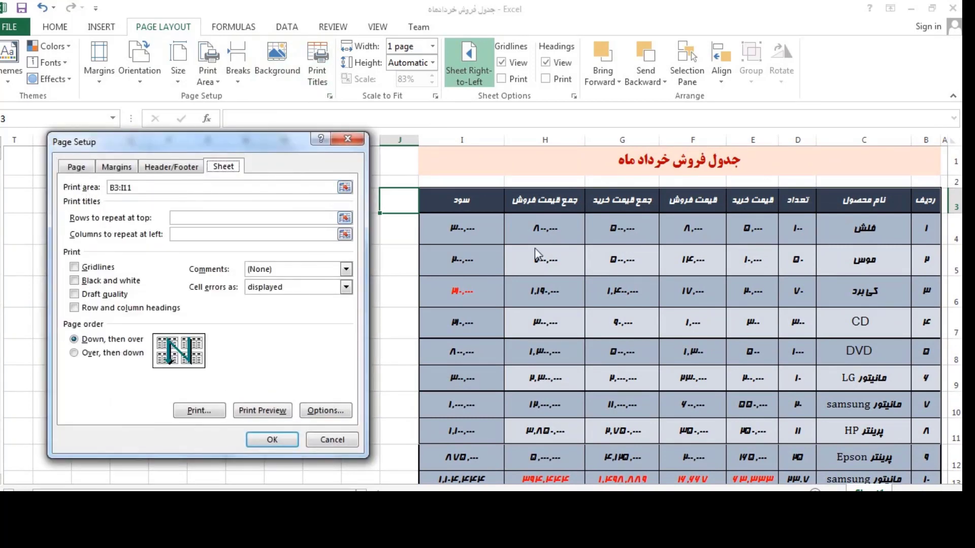
{"action": "left_click", "coordinate": [172, 192]}
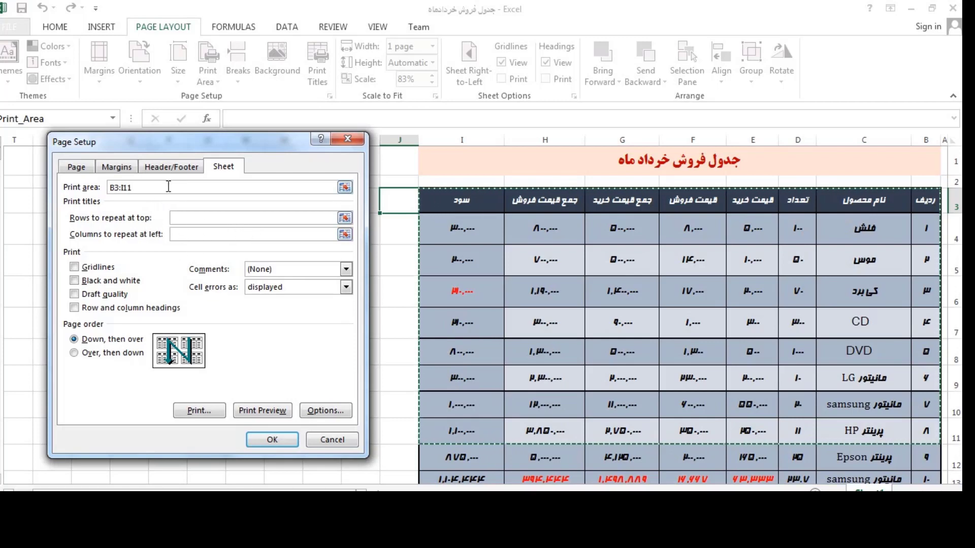
{"action": "key", "text": "ctrl+a"}
{"action": "key", "text": "Delete"}
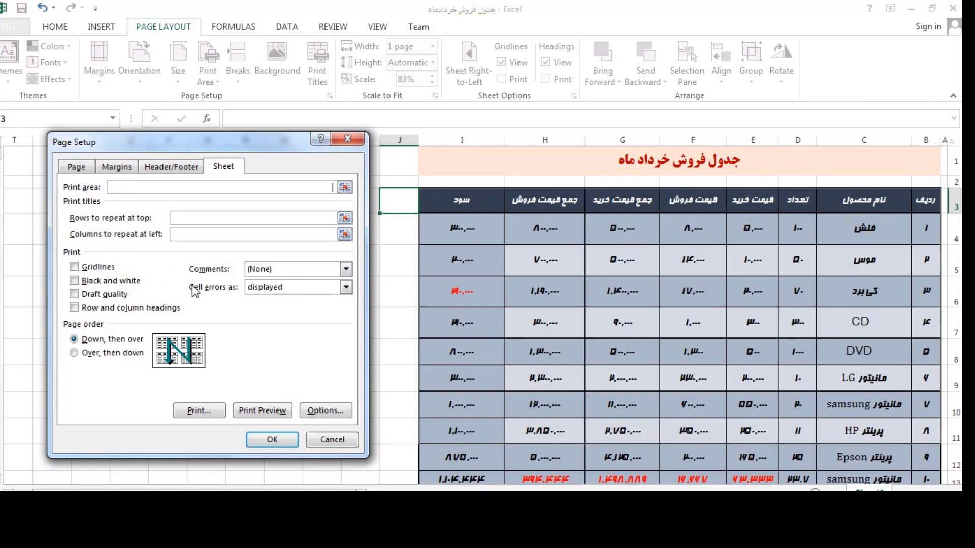
{"action": "left_click", "coordinate": [263, 436]}
{"action": "left_click", "coordinate": [764, 226]}
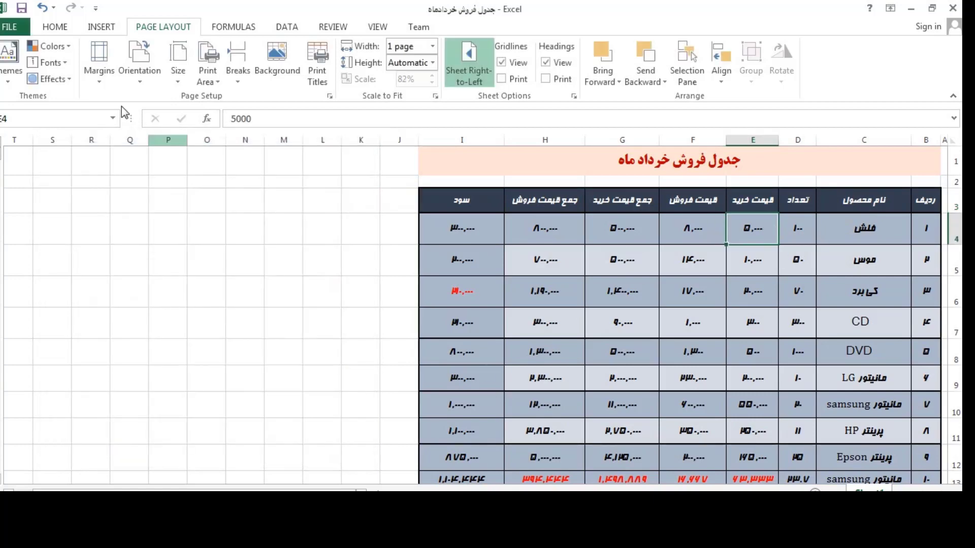
{"action": "left_click", "coordinate": [20, 30]}
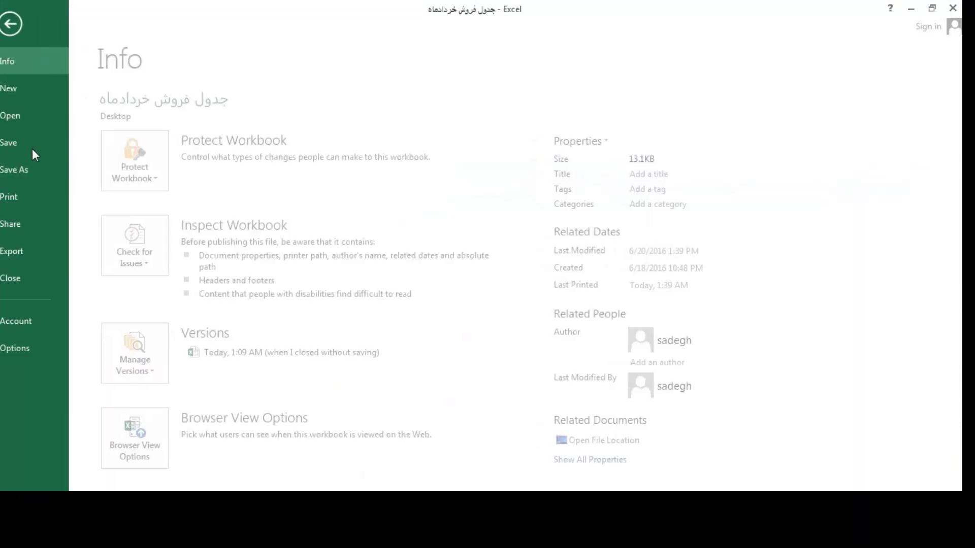
{"action": "left_click", "coordinate": [28, 197]}
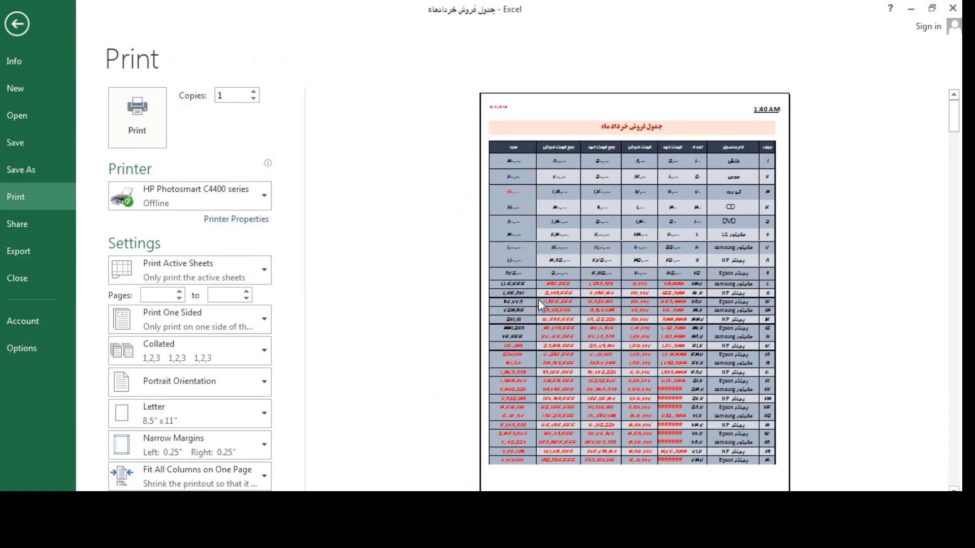
{"action": "scroll", "coordinate": [519, 364], "scroll_direction": "down", "scroll_amount": 1}
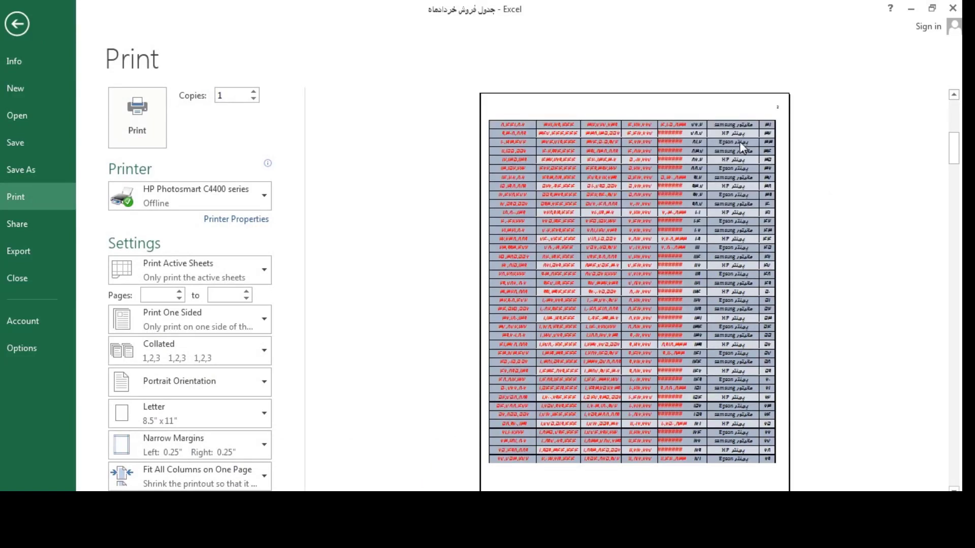
{"action": "scroll", "coordinate": [730, 197], "scroll_direction": "down", "scroll_amount": 1}
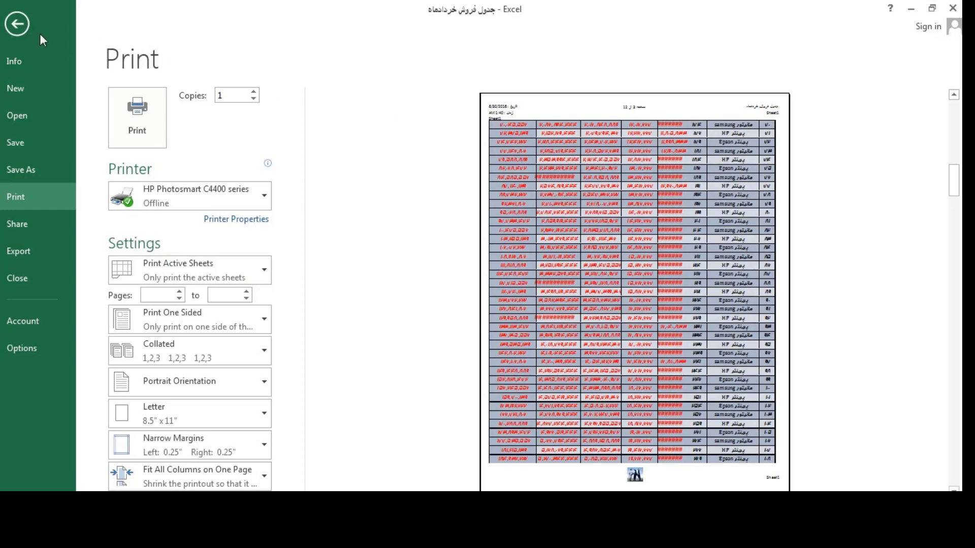
{"action": "left_click", "coordinate": [20, 25]}
Make rows 4 and 5 taller by dragging the row border.
{"action": "scroll", "coordinate": [897, 242], "scroll_direction": "up", "scroll_amount": 2}
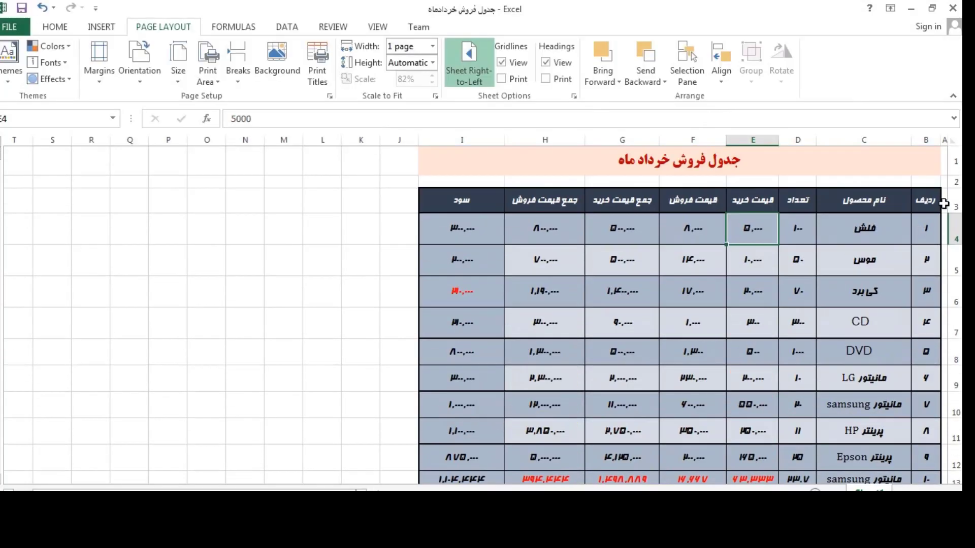
{"action": "left_click", "coordinate": [954, 203]}
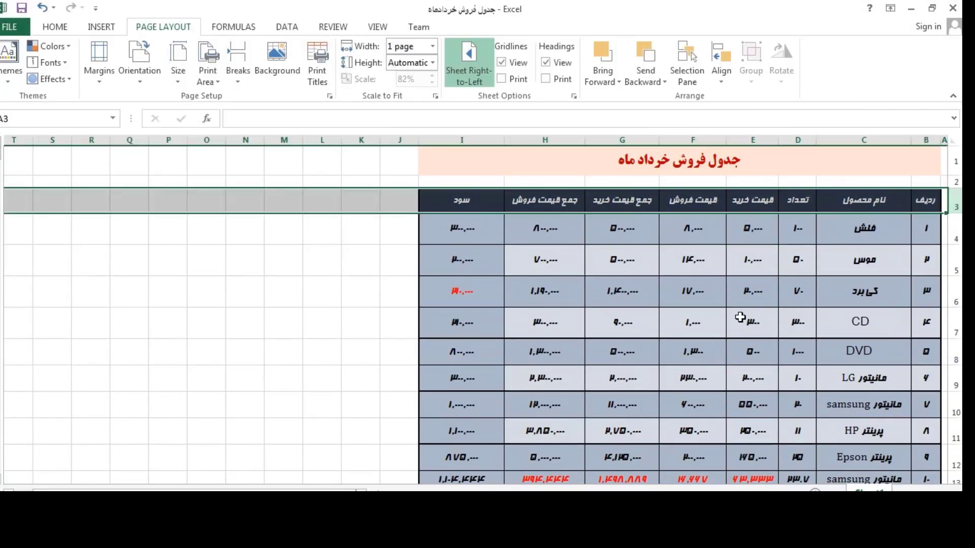
{"action": "mouse_move", "coordinate": [957, 231]}
{"action": "left_mouse_down"}
{"action": "mouse_move", "coordinate": [957, 264]}
{"action": "mouse_move", "coordinate": [957, 251]}
{"action": "left_mouse_up"}
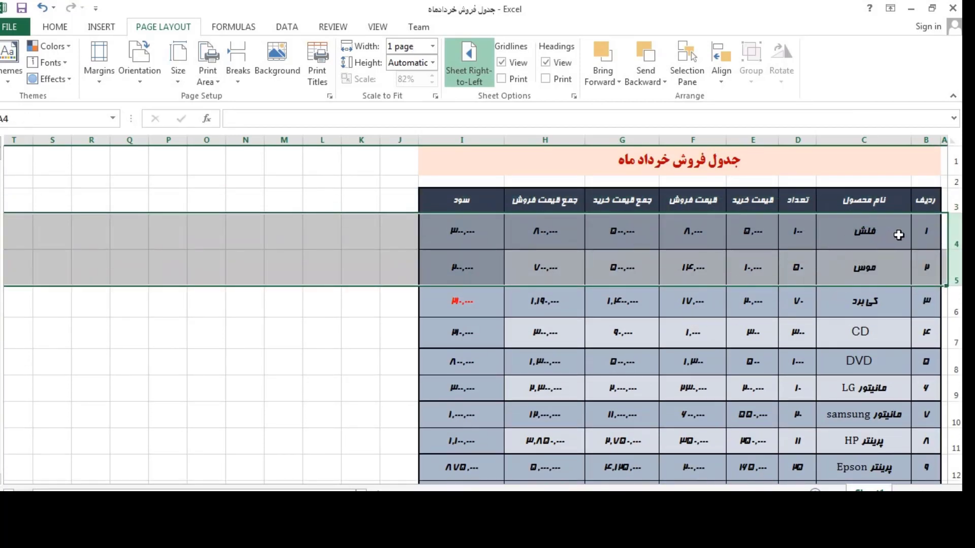
{"action": "left_click", "coordinate": [955, 201]}
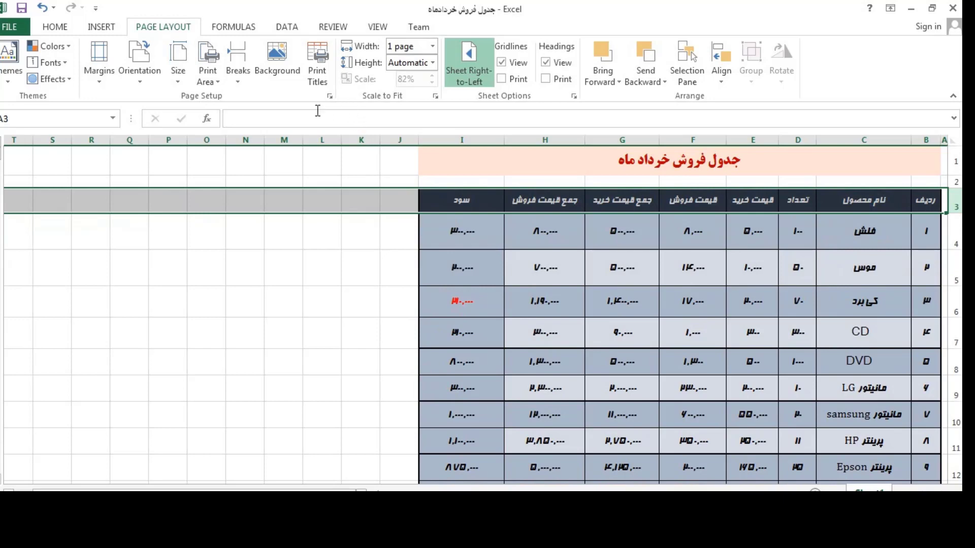
{"action": "left_click", "coordinate": [331, 224]}
{"action": "left_click", "coordinate": [406, 232]}
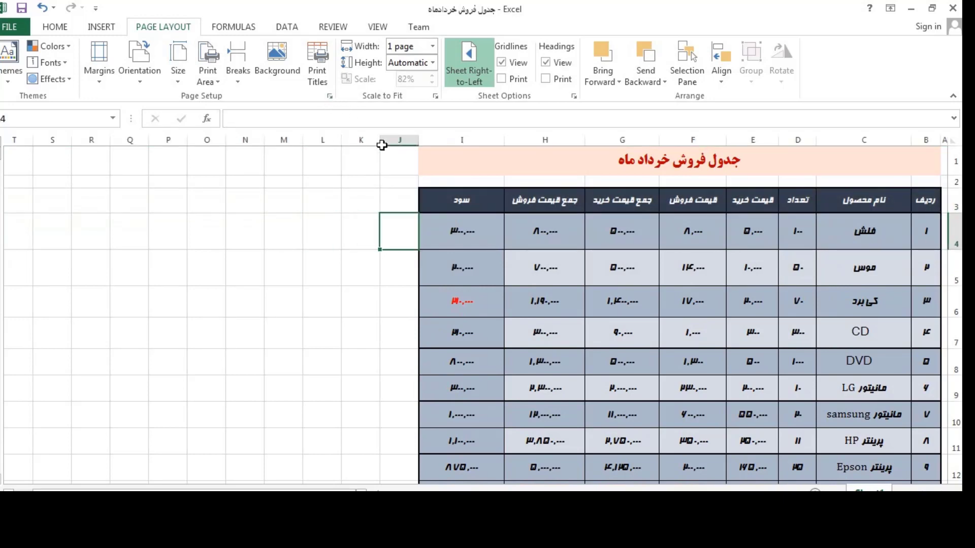
Set row 3 ($3:$3) as the row to repeat at top in Page Setup.
{"action": "left_click", "coordinate": [330, 96]}
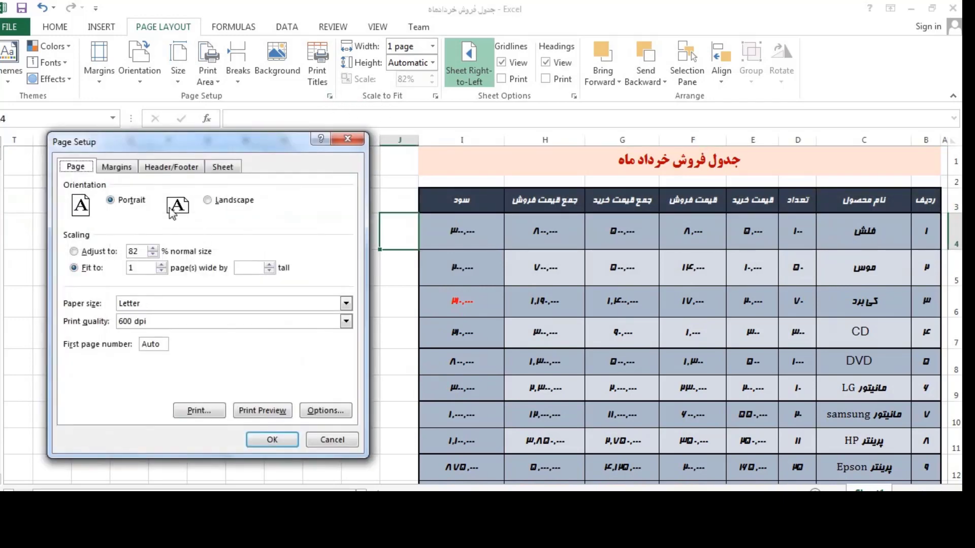
{"action": "left_click", "coordinate": [223, 167]}
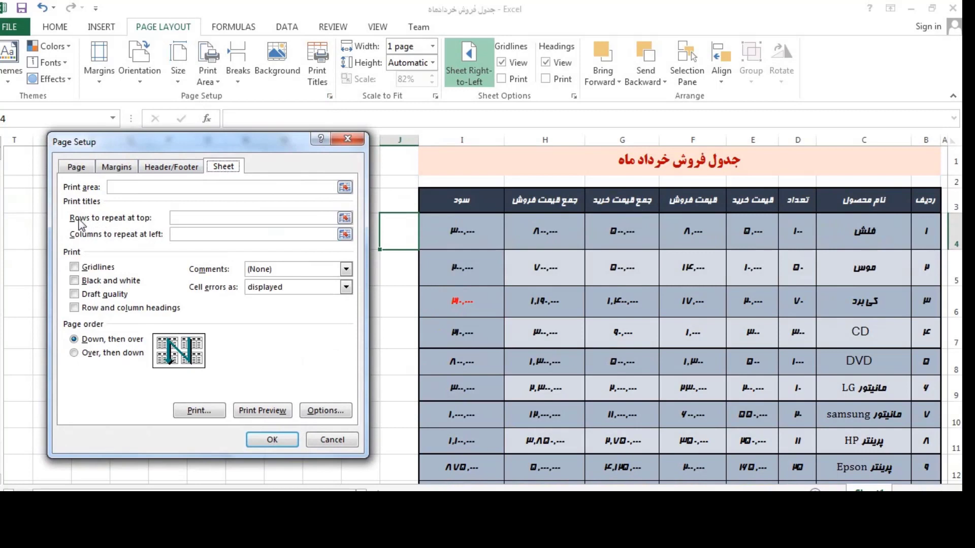
{"action": "left_click", "coordinate": [345, 218]}
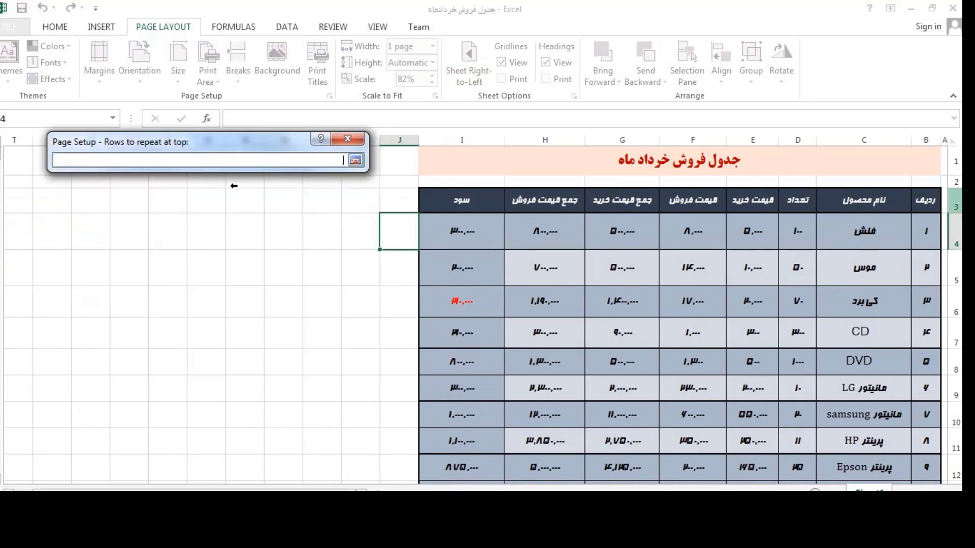
{"action": "left_click", "coordinate": [955, 197]}
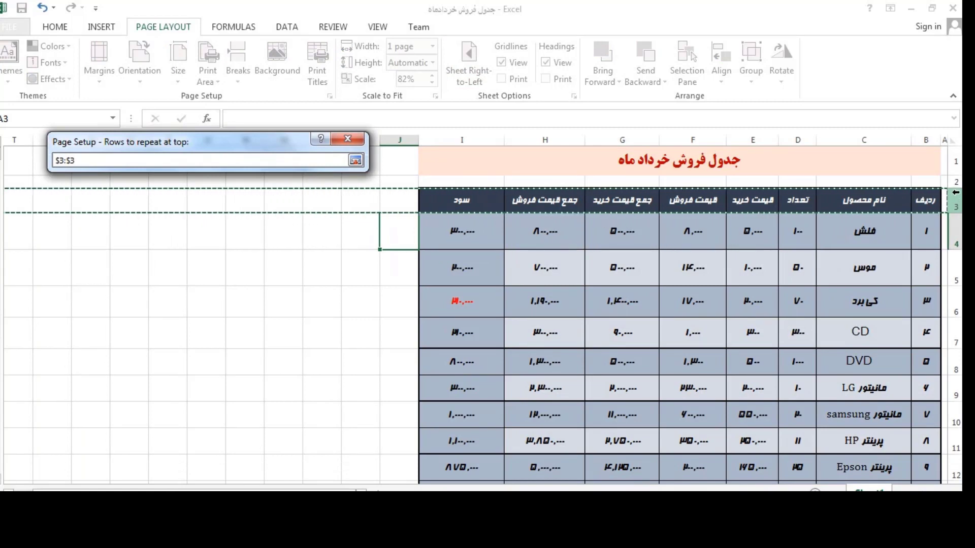
{"action": "left_click", "coordinate": [356, 160]}
{"action": "left_click", "coordinate": [275, 439]}
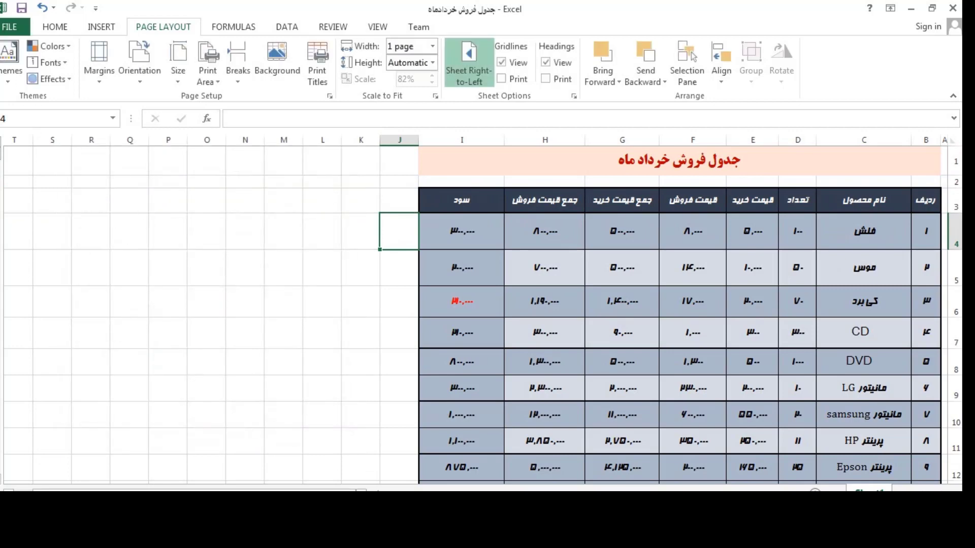
{"action": "left_click", "coordinate": [11, 26]}
Scroll through the print preview pages, then resize column A to about 34 pixels.
{"action": "left_click", "coordinate": [23, 198]}
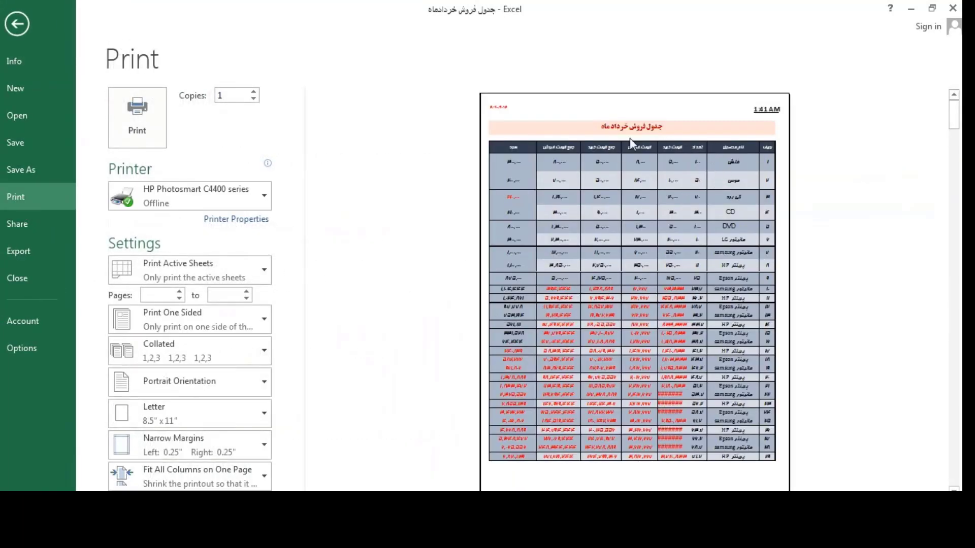
{"action": "scroll", "coordinate": [632, 292], "scroll_direction": "down", "scroll_amount": 1}
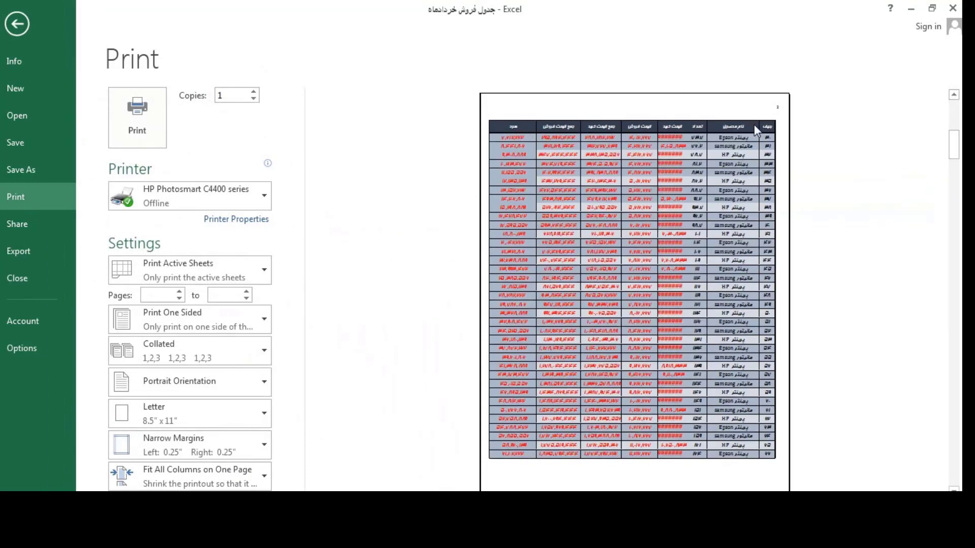
{"action": "scroll", "coordinate": [635, 292], "scroll_direction": "down", "scroll_amount": 1}
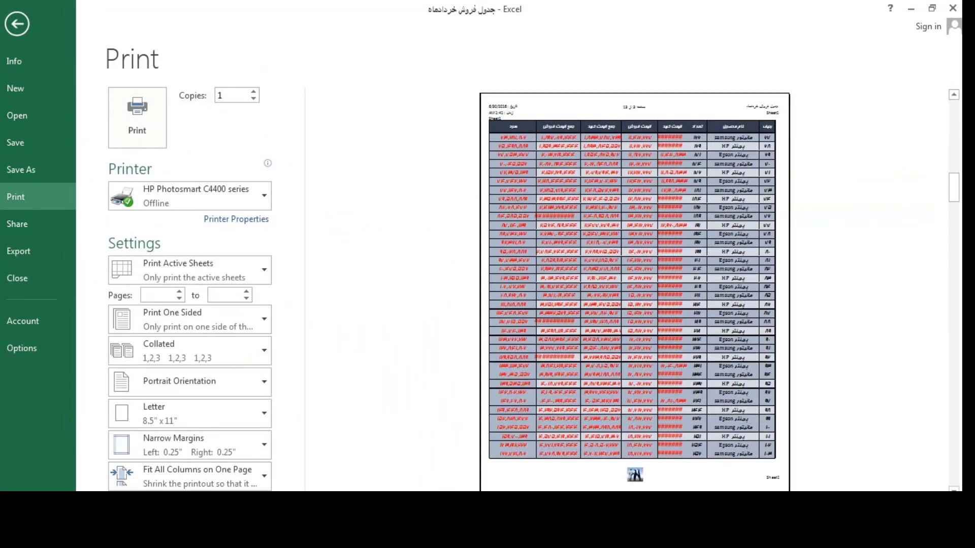
{"action": "scroll", "coordinate": [635, 292], "scroll_direction": "down", "scroll_amount": 1}
{"action": "scroll", "coordinate": [634, 292], "scroll_direction": "down", "scroll_amount": 1}
{"action": "scroll", "coordinate": [635, 292], "scroll_direction": "down", "scroll_amount": 2}
{"action": "scroll", "coordinate": [686, 158], "scroll_direction": "down", "scroll_amount": 1}
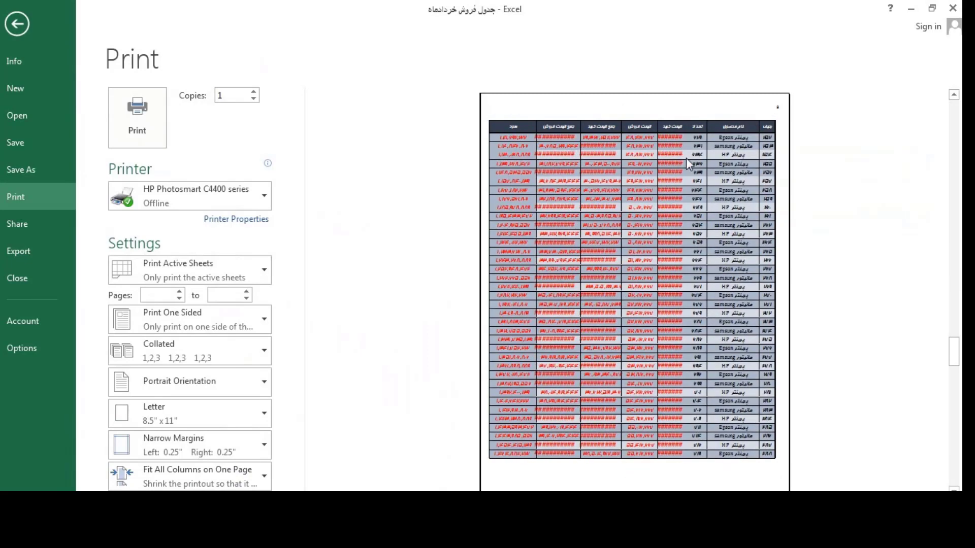
{"action": "scroll", "coordinate": [589, 133], "scroll_direction": "down", "scroll_amount": 1}
{"action": "scroll", "coordinate": [629, 131], "scroll_direction": "down", "scroll_amount": 1}
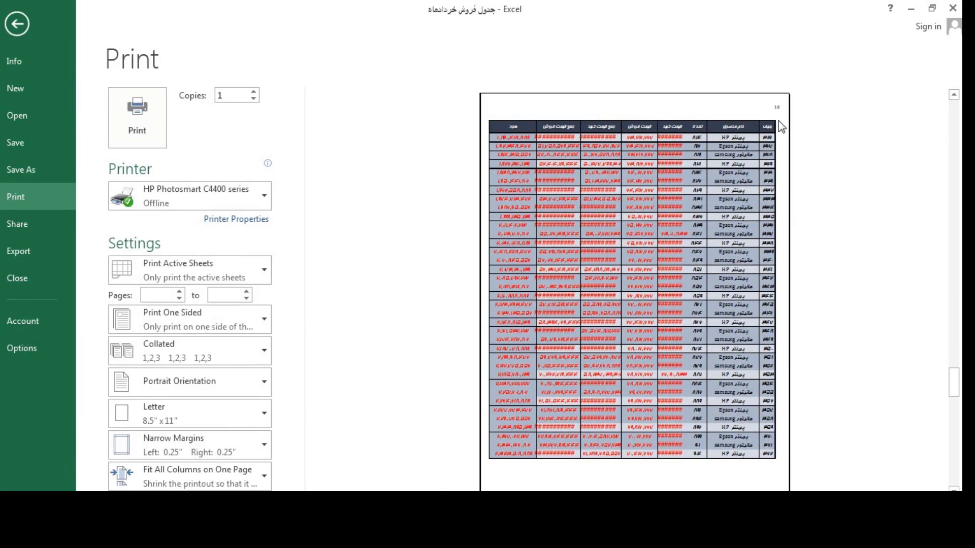
{"action": "left_click", "coordinate": [19, 25]}
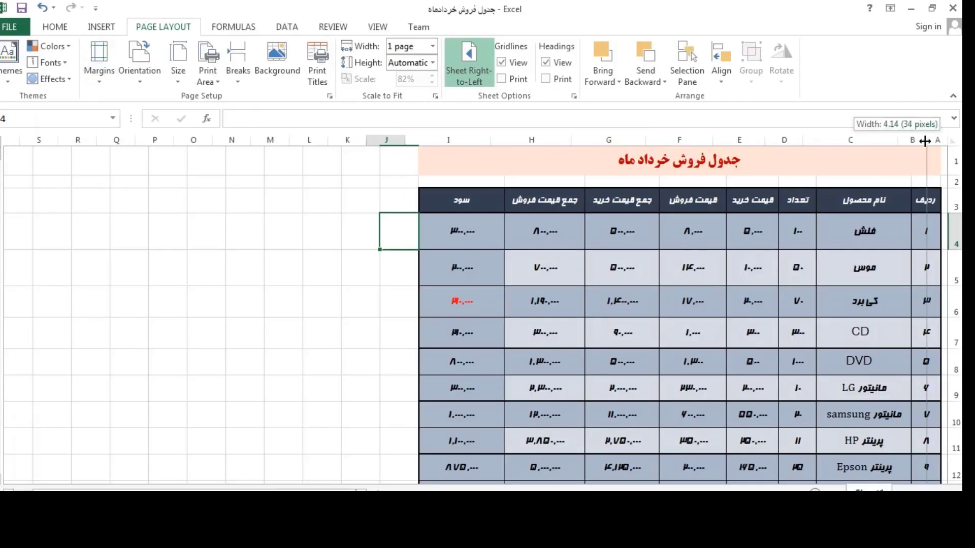
{"action": "left_click_drag", "start_coordinate": [940, 142], "coordinate": [925, 142]}
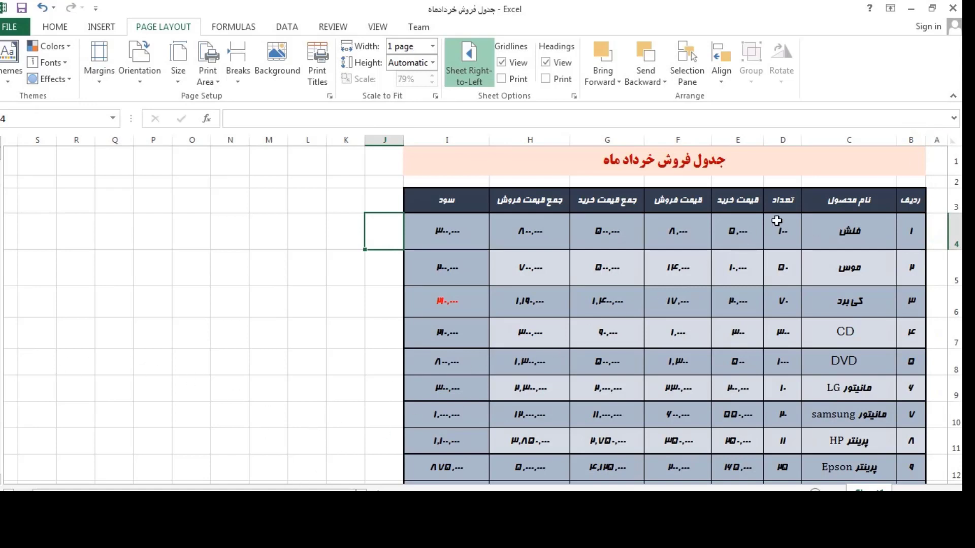
Switch print scaling to No Scaling (100%) and check the last preview page.
{"action": "left_click", "coordinate": [10, 26]}
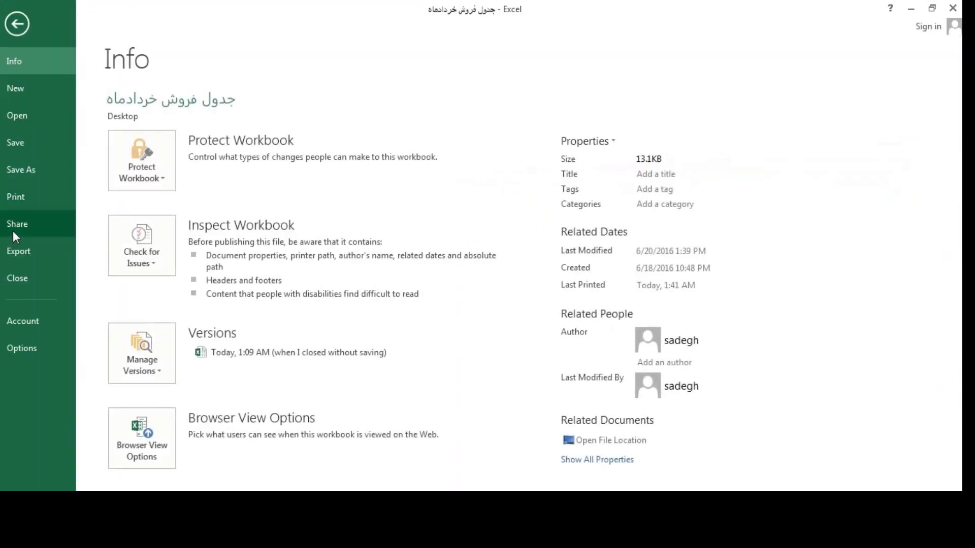
{"action": "left_click", "coordinate": [28, 203]}
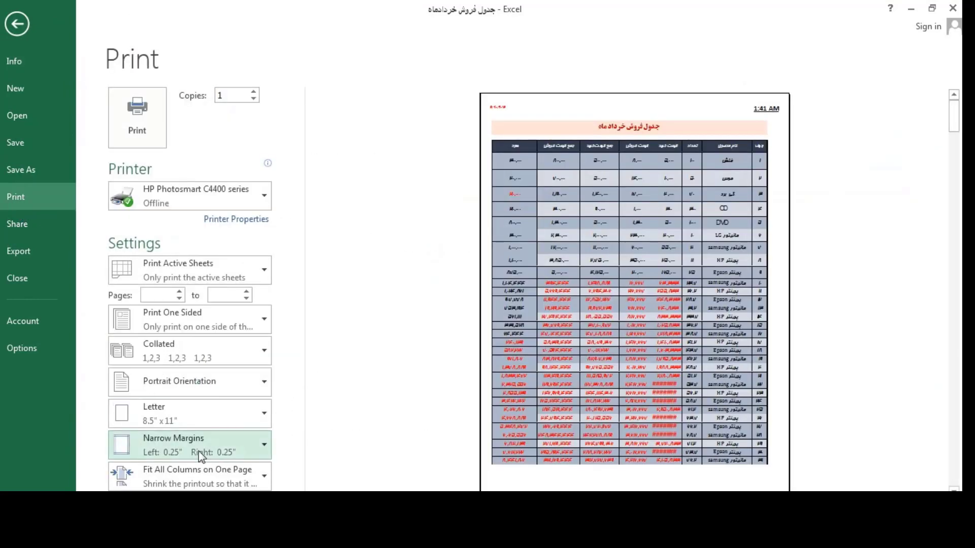
{"action": "left_click", "coordinate": [189, 475]}
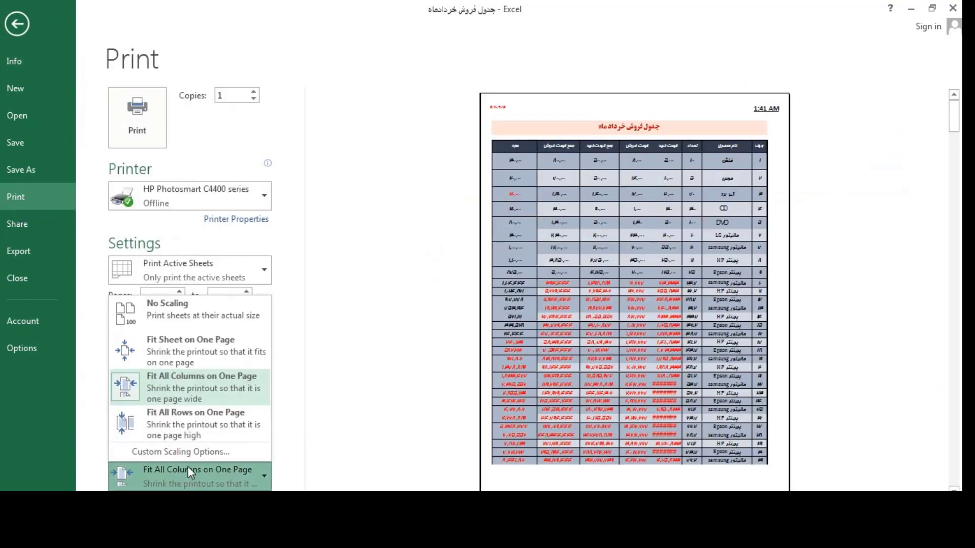
{"action": "left_click", "coordinate": [184, 324]}
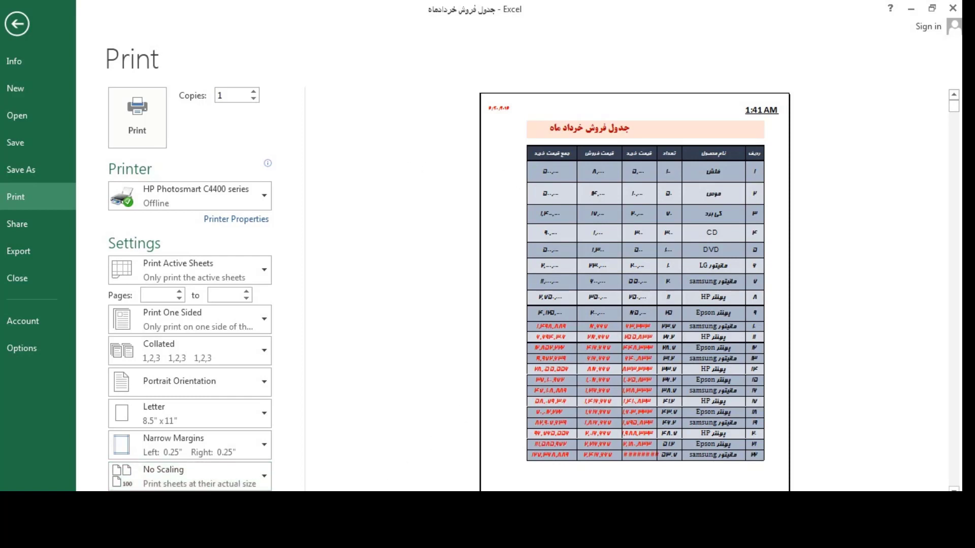
{"action": "key", "text": "End"}
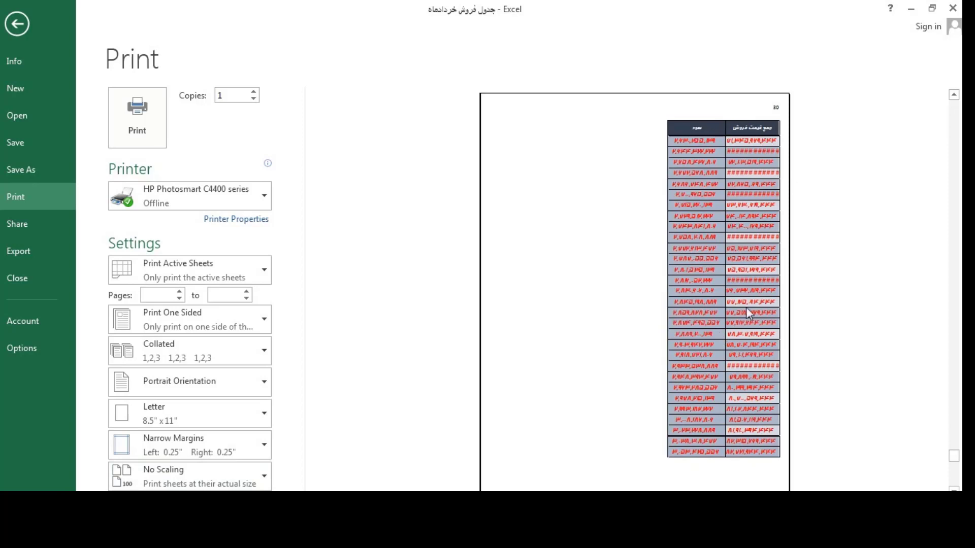
{"action": "left_click", "coordinate": [17, 24]}
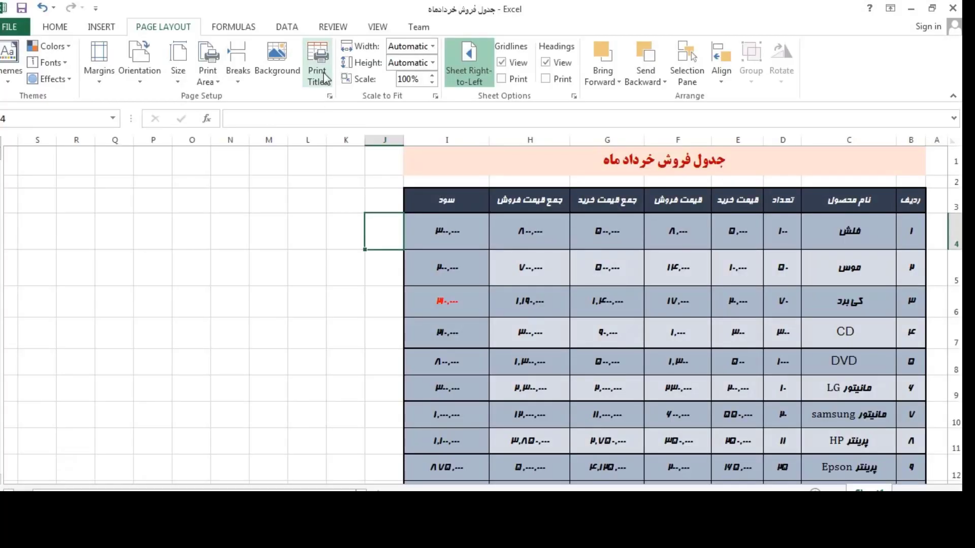
Set columns $B:$I to repeat at the left of each printed page in Page Setup.
{"action": "left_click", "coordinate": [321, 84]}
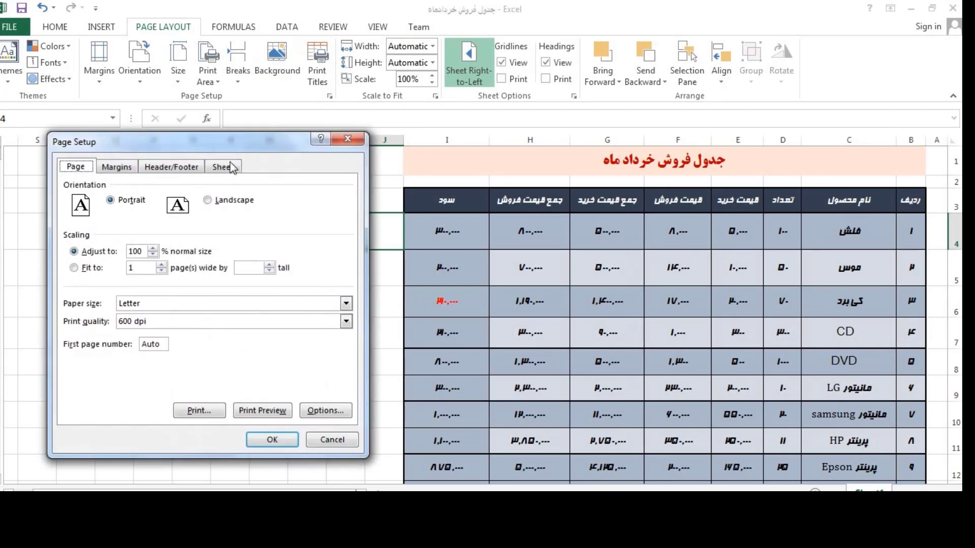
{"action": "left_click", "coordinate": [345, 235]}
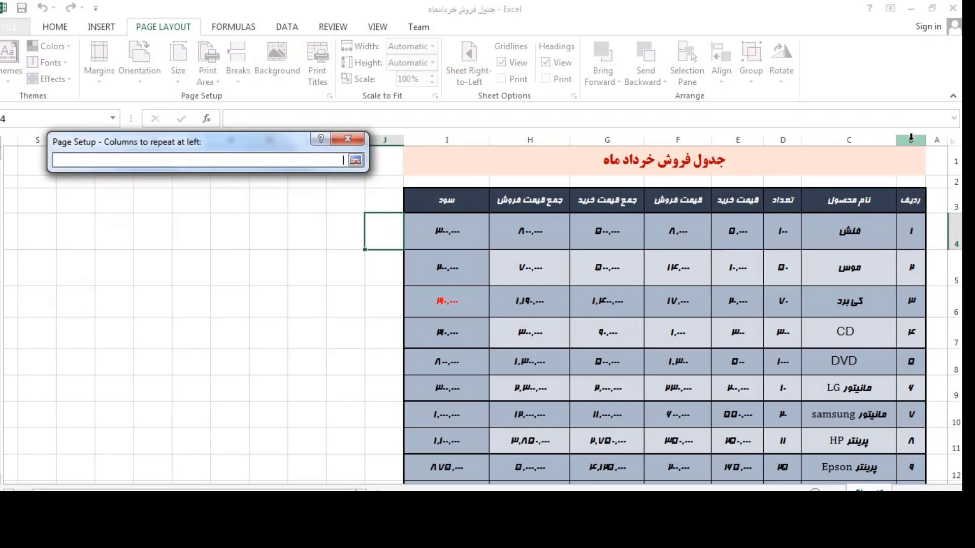
{"action": "left_click_drag", "start_coordinate": [911, 140], "coordinate": [447, 140]}
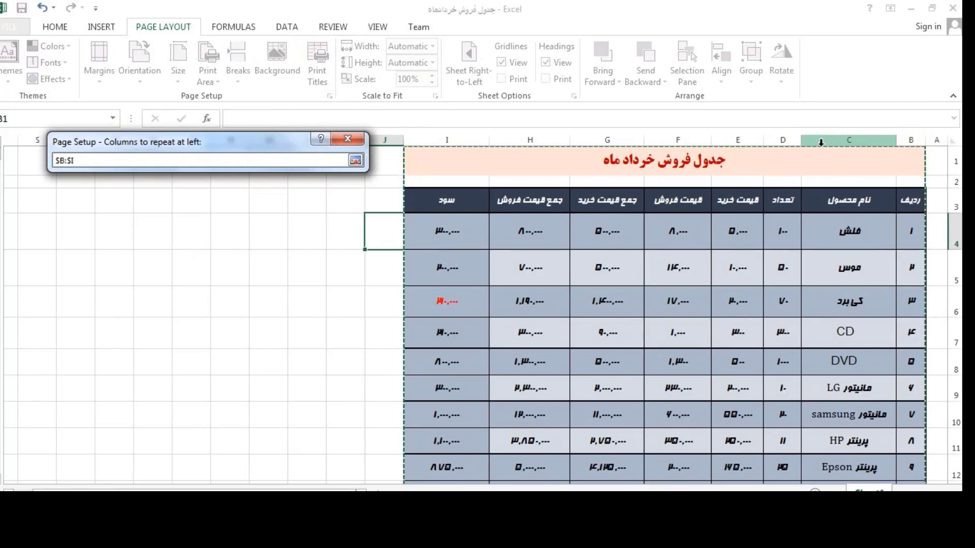
{"action": "left_click", "coordinate": [347, 139]}
{"action": "left_click", "coordinate": [347, 138]}
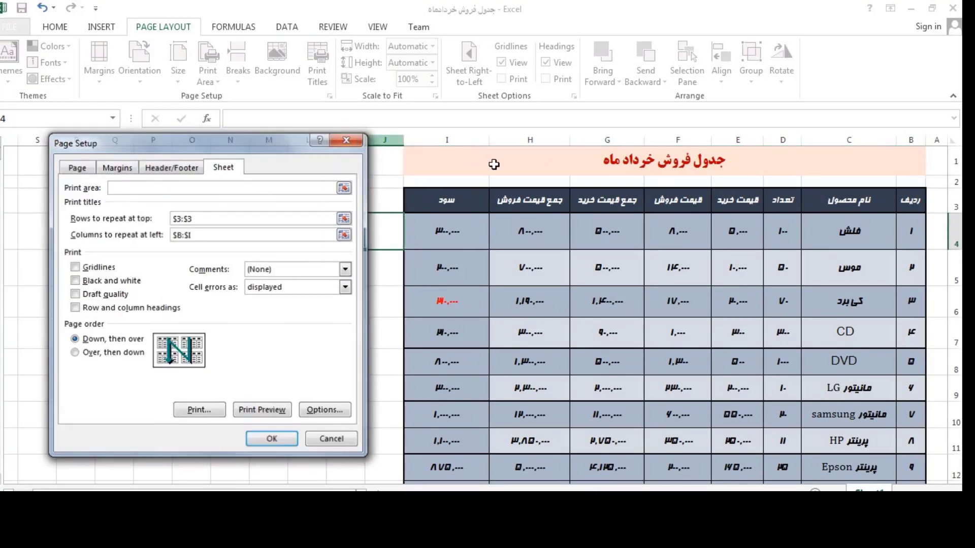
{"action": "left_click", "coordinate": [497, 159]}
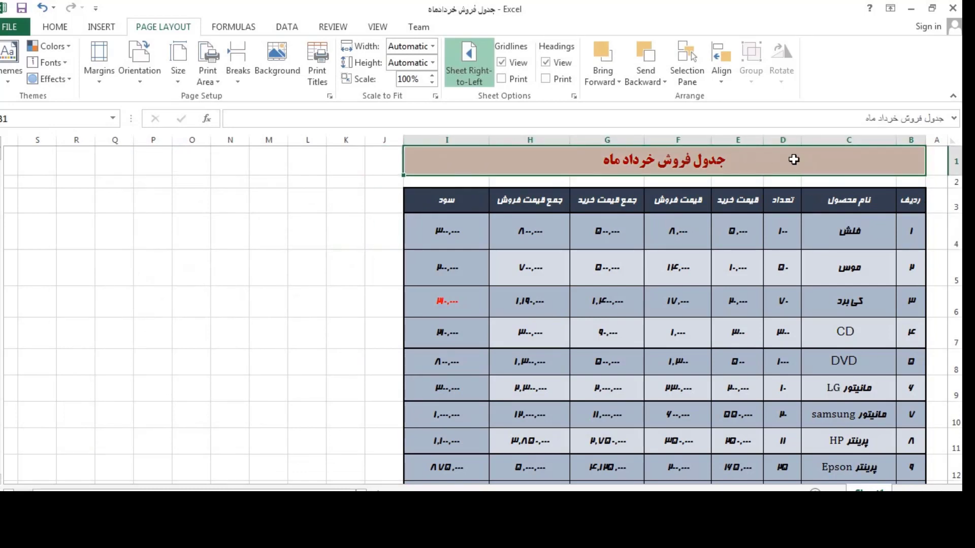
Unmerge the row 1 title from B1:I1 with Merge & Center and check its alignment settings.
{"action": "left_click_drag", "start_coordinate": [909, 135], "coordinate": [782, 138]}
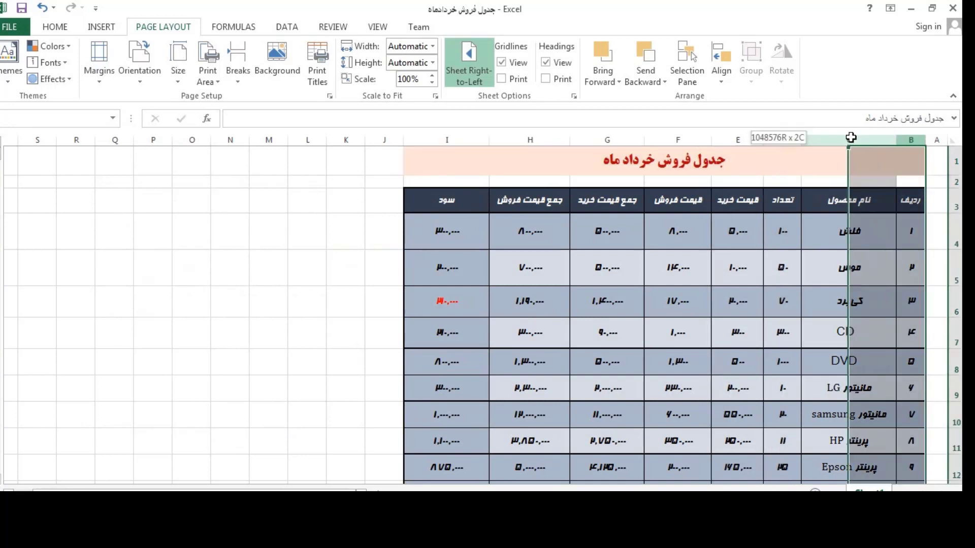
{"action": "left_click", "coordinate": [787, 159]}
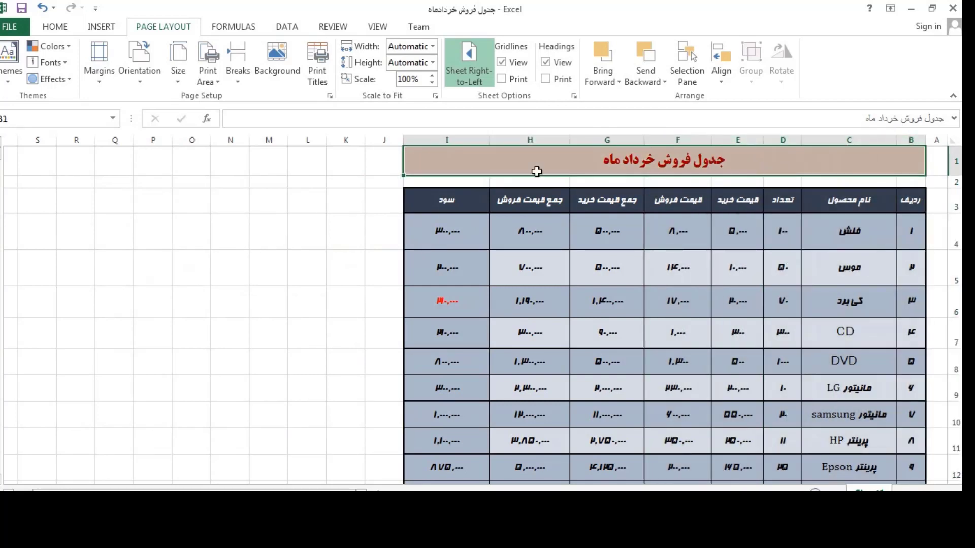
{"action": "left_click", "coordinate": [55, 26]}
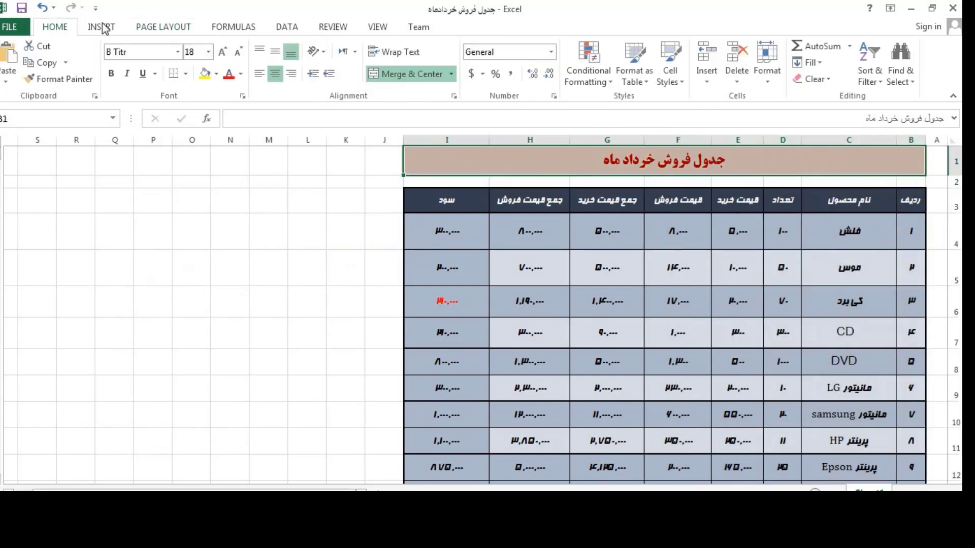
{"action": "left_click", "coordinate": [437, 75]}
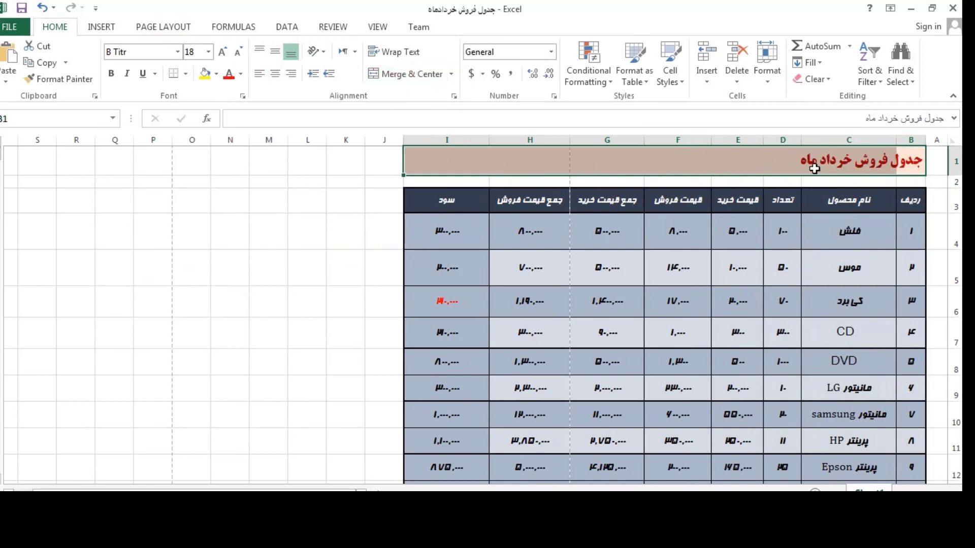
{"action": "left_click", "coordinate": [863, 157]}
{"action": "left_click_drag", "start_coordinate": [911, 140], "coordinate": [849, 140]}
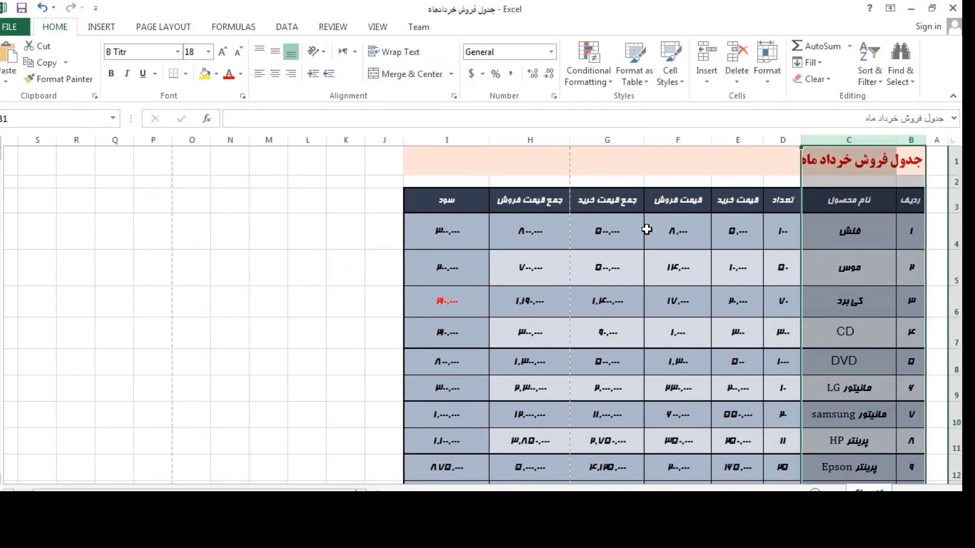
{"action": "left_click", "coordinate": [306, 201]}
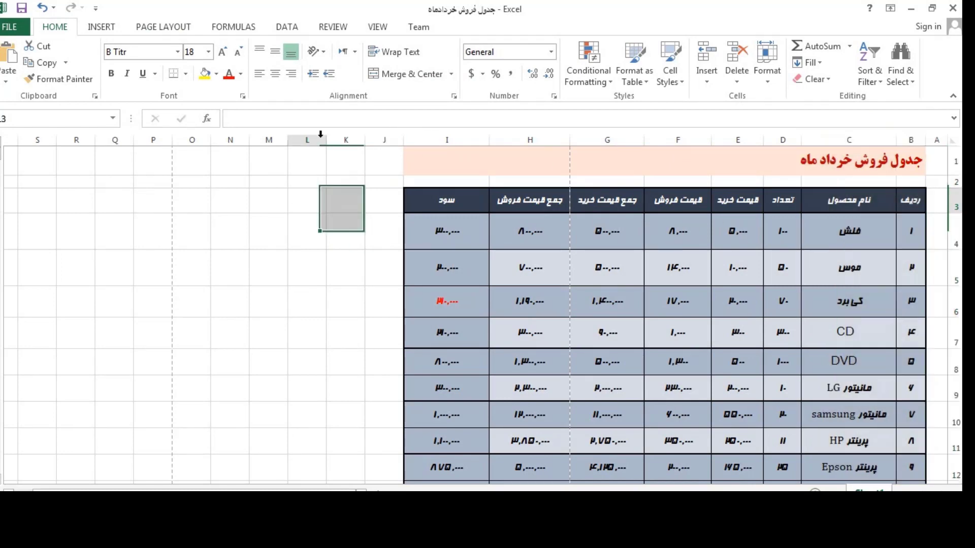
{"action": "left_click", "coordinate": [454, 96]}
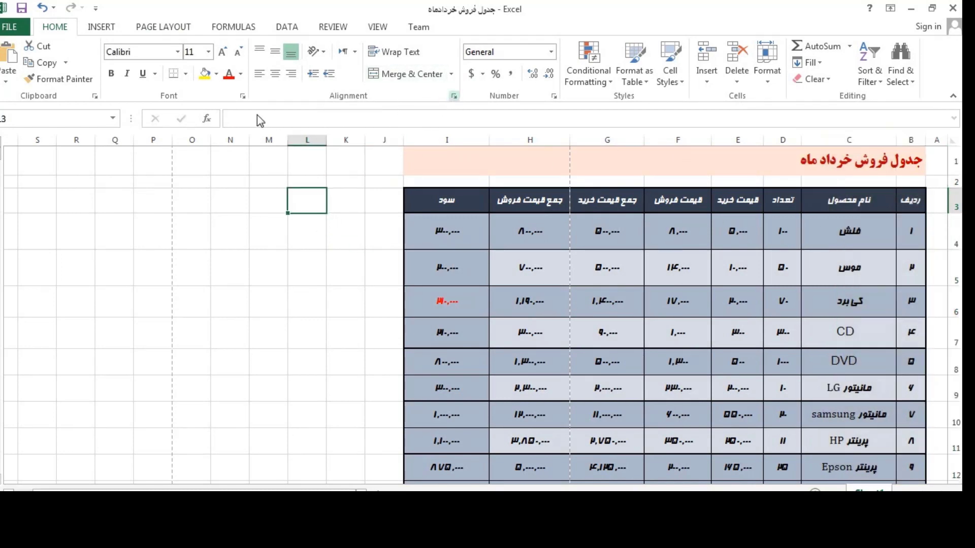
{"action": "left_click", "coordinate": [392, 135]}
Change the columns repeating at left to $B:$C via Page Layout's Page Setup.
{"action": "left_click", "coordinate": [106, 28]}
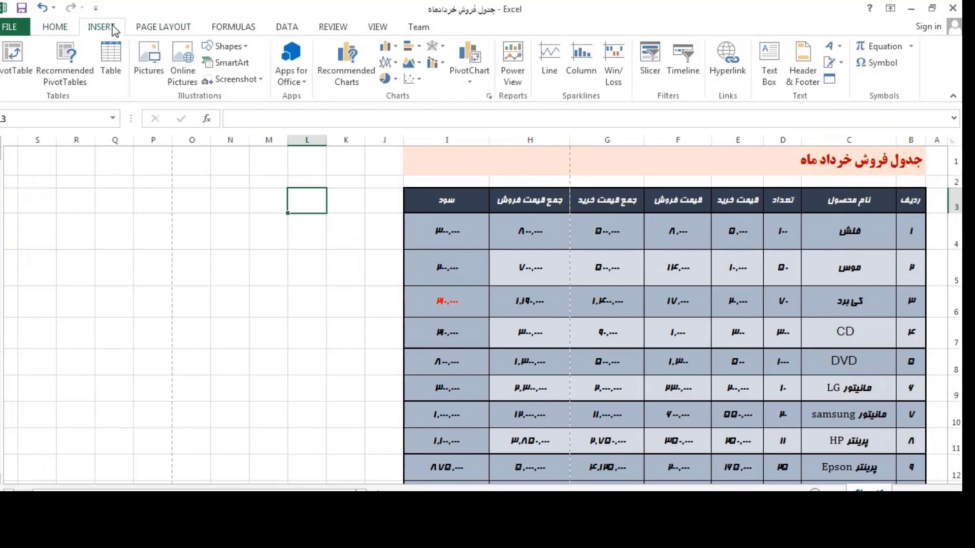
{"action": "left_click", "coordinate": [169, 30]}
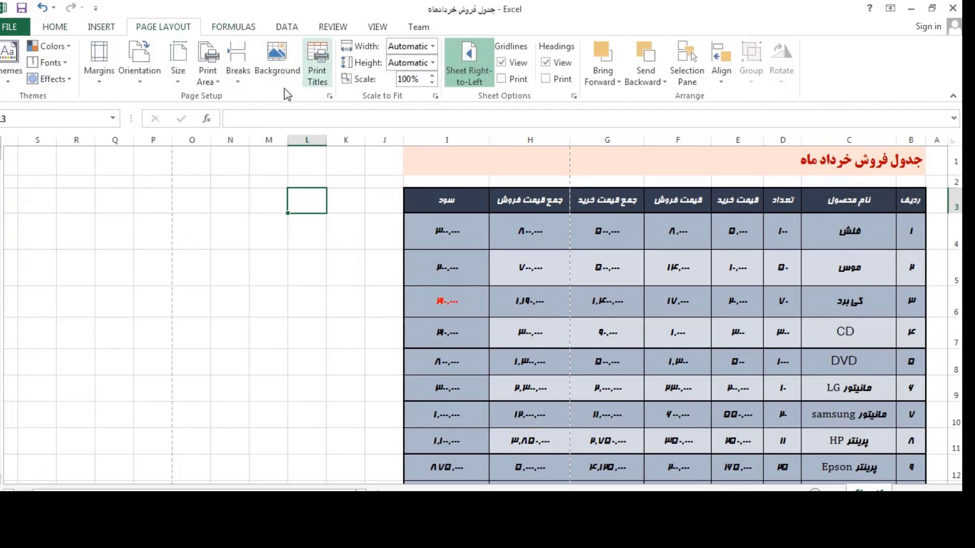
{"action": "left_click", "coordinate": [331, 96]}
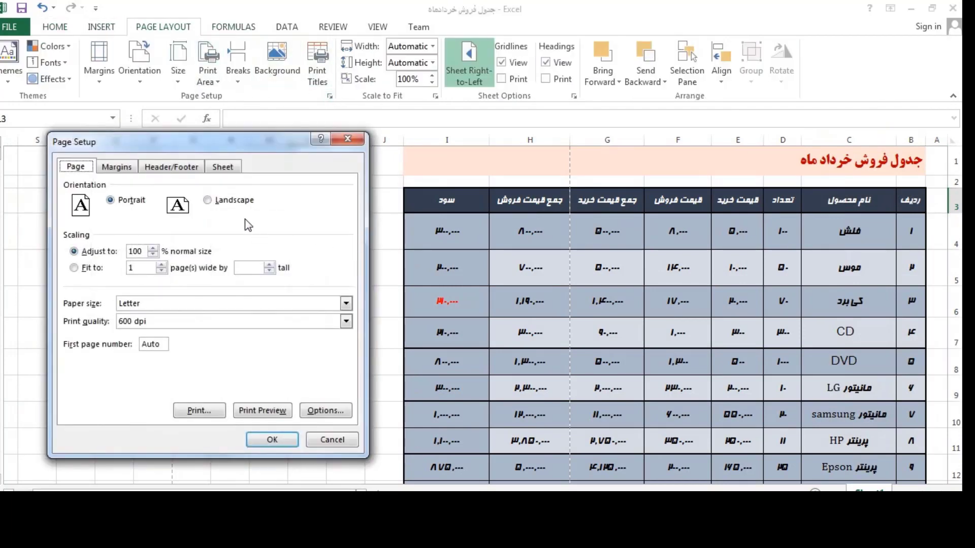
{"action": "left_click", "coordinate": [166, 170]}
{"action": "left_click", "coordinate": [221, 170]}
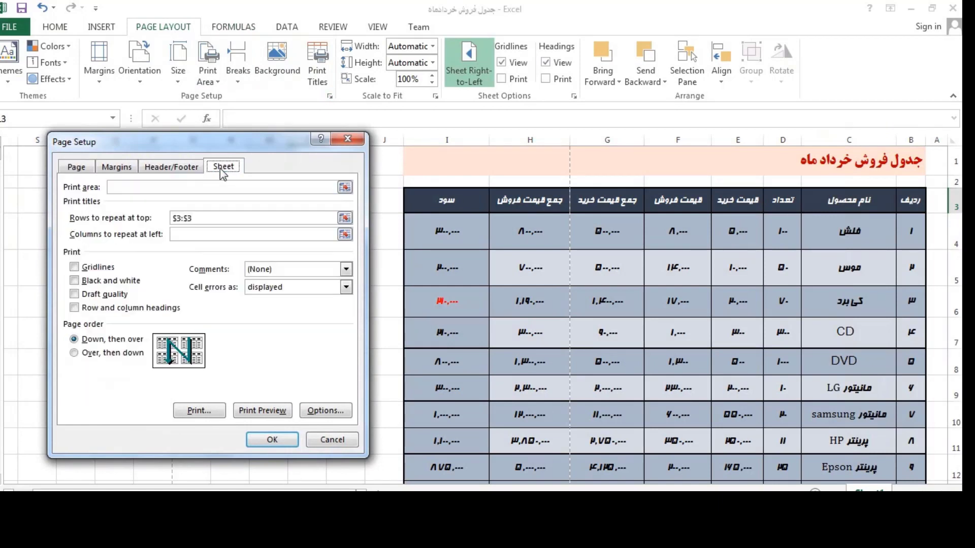
{"action": "left_click", "coordinate": [344, 234]}
{"action": "left_click_drag", "start_coordinate": [849, 141], "coordinate": [858, 146]}
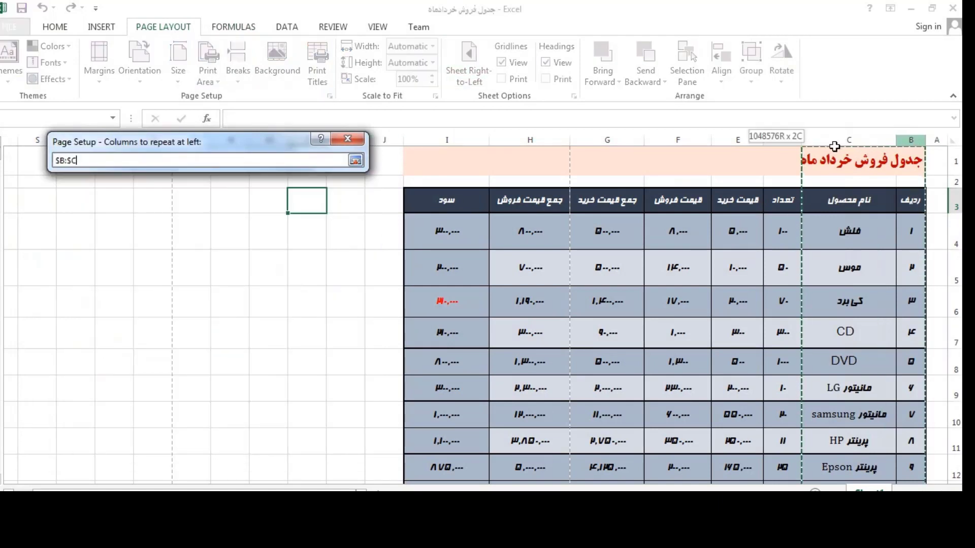
{"action": "left_click", "coordinate": [356, 160]}
{"action": "left_click", "coordinate": [272, 440]}
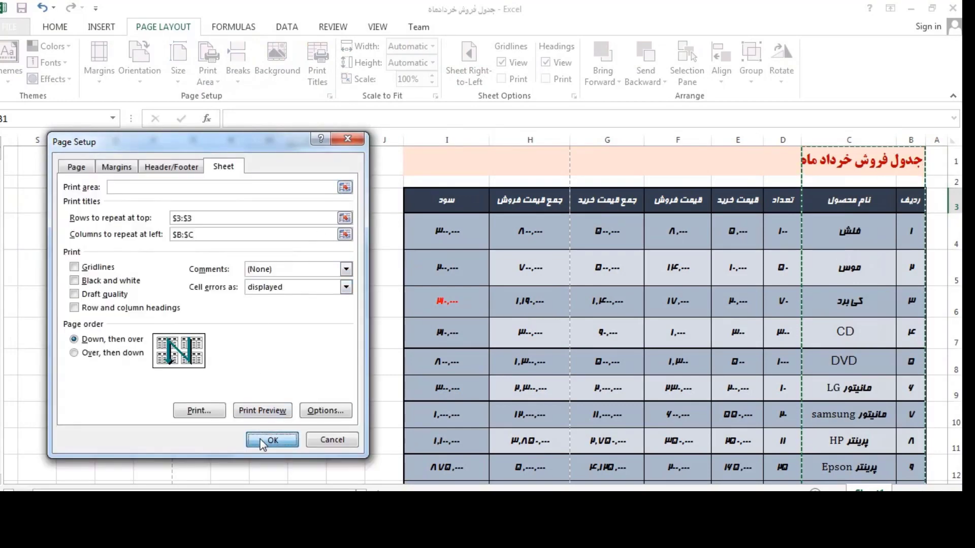
{"action": "left_click", "coordinate": [10, 26]}
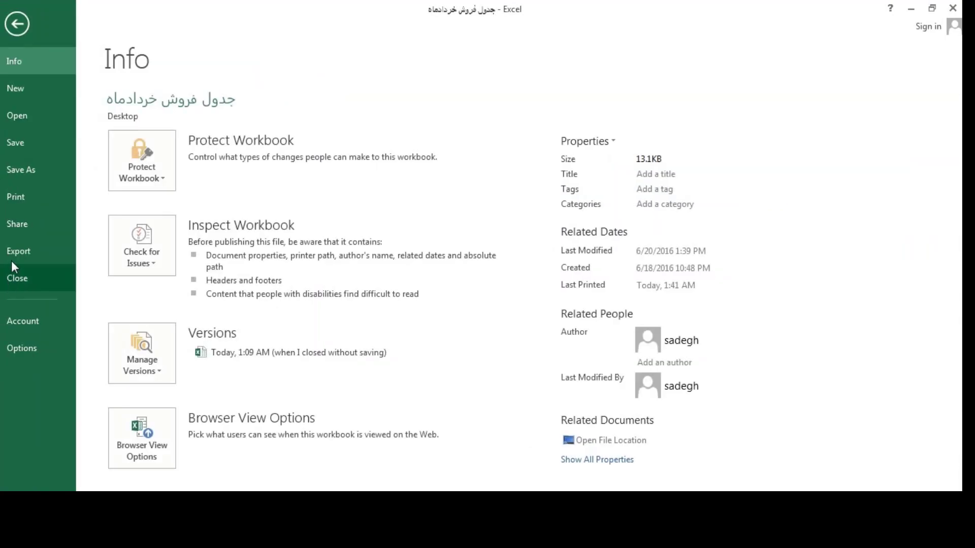
Scroll through the print preview pages showing the repeated row 3 and columns B:C, then return to the sheet.
{"action": "left_click", "coordinate": [25, 198]}
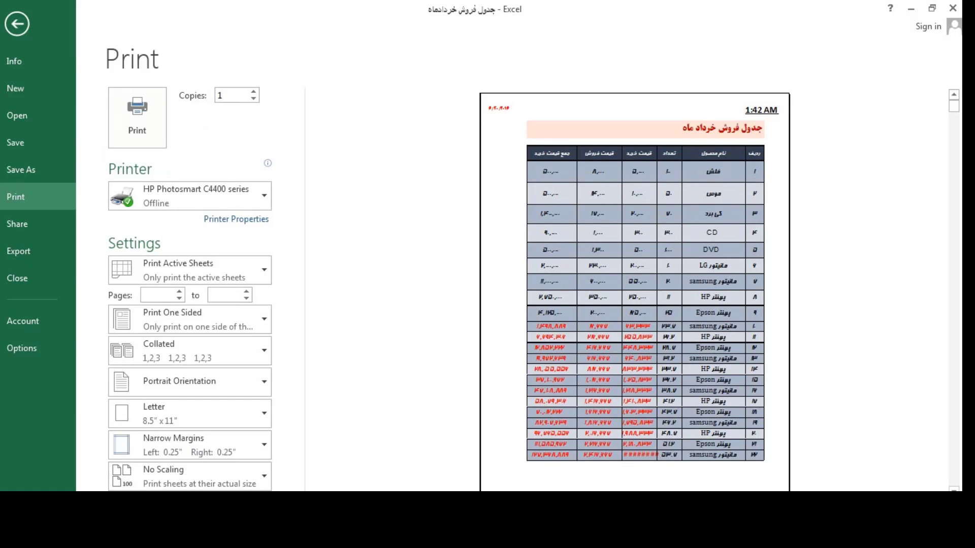
{"action": "scroll", "coordinate": [673, 148], "scroll_direction": "down", "scroll_amount": 10}
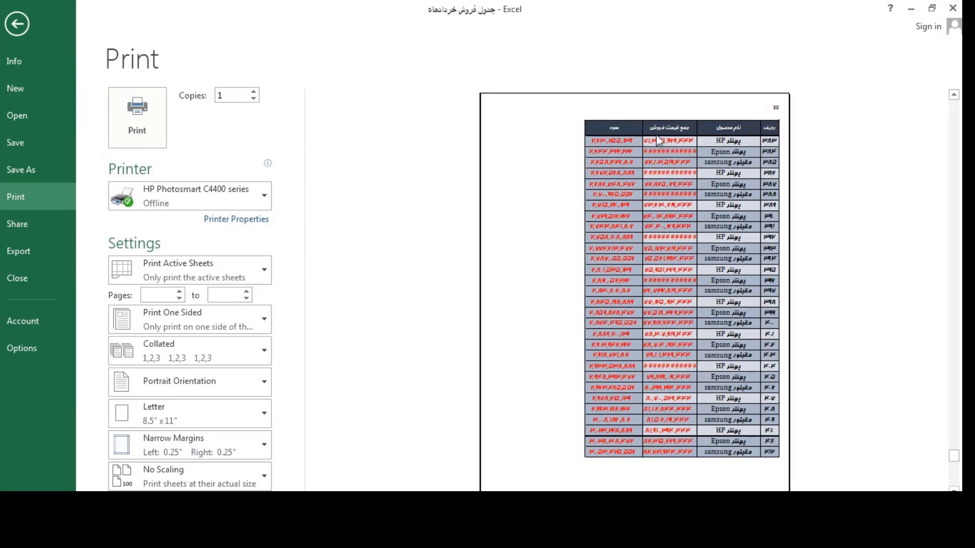
{"action": "scroll", "coordinate": [726, 117], "scroll_direction": "up", "scroll_amount": 1}
{"action": "scroll", "coordinate": [726, 117], "scroll_direction": "up", "scroll_amount": 1}
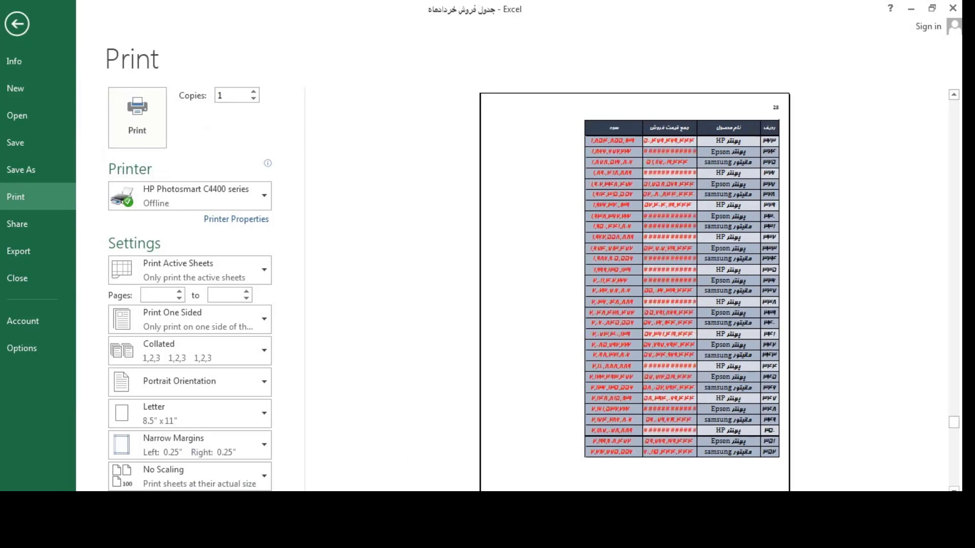
{"action": "scroll", "coordinate": [729, 107], "scroll_direction": "up", "scroll_amount": 2}
{"action": "scroll", "coordinate": [719, 134], "scroll_direction": "up", "scroll_amount": 1}
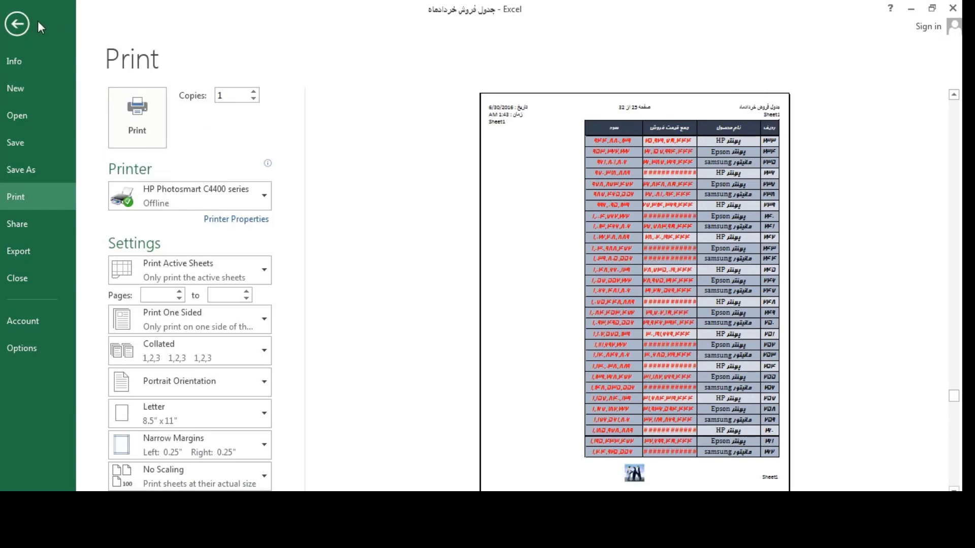
{"action": "left_click", "coordinate": [24, 22]}
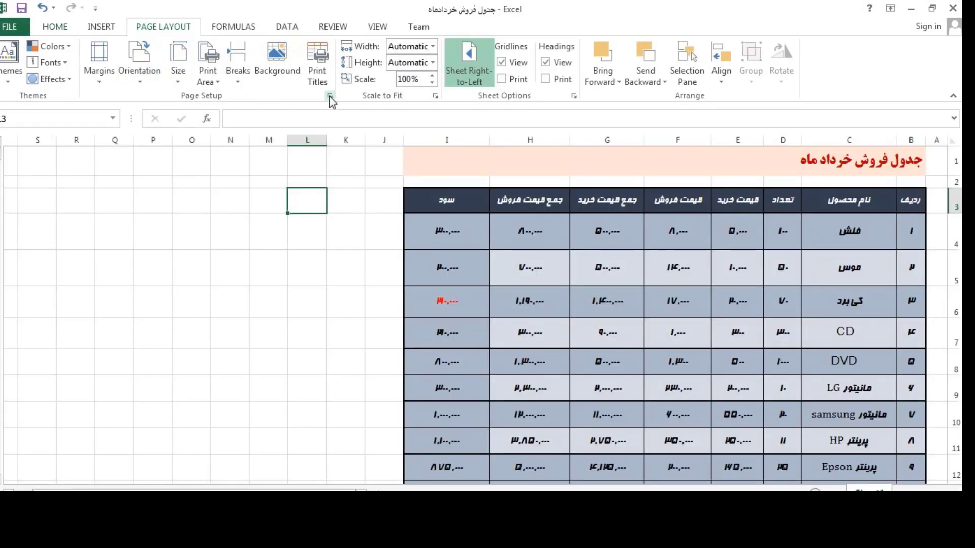
Turn on Gridlines printing in Page Setup and view the print preview.
{"action": "left_click", "coordinate": [329, 96]}
{"action": "left_click", "coordinate": [223, 167]}
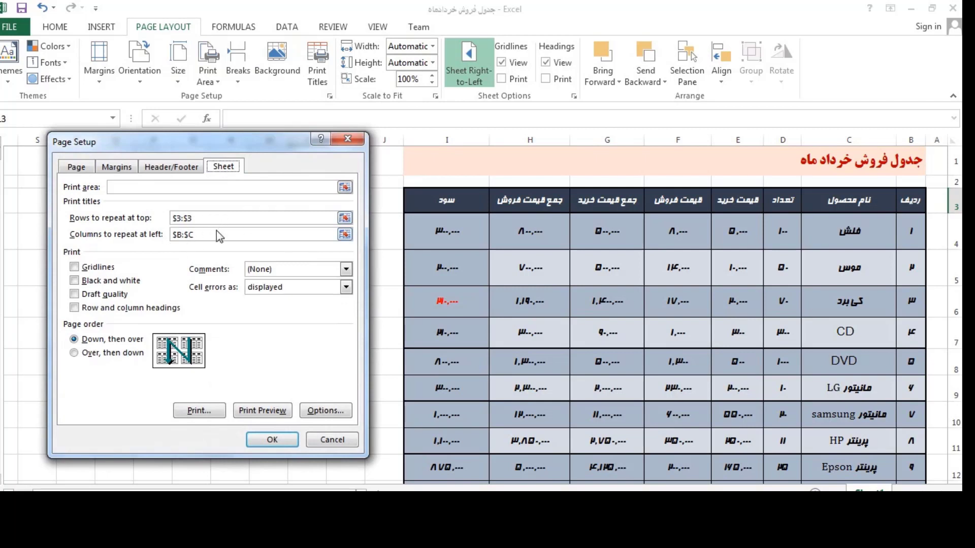
{"action": "left_click", "coordinate": [97, 268]}
{"action": "left_click", "coordinate": [269, 440]}
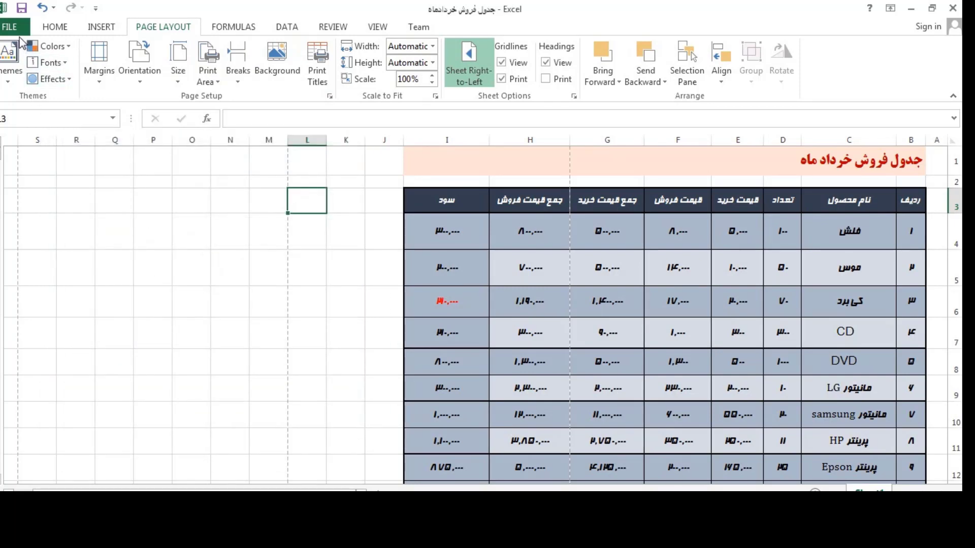
{"action": "left_click", "coordinate": [15, 27]}
{"action": "left_click", "coordinate": [33, 199]}
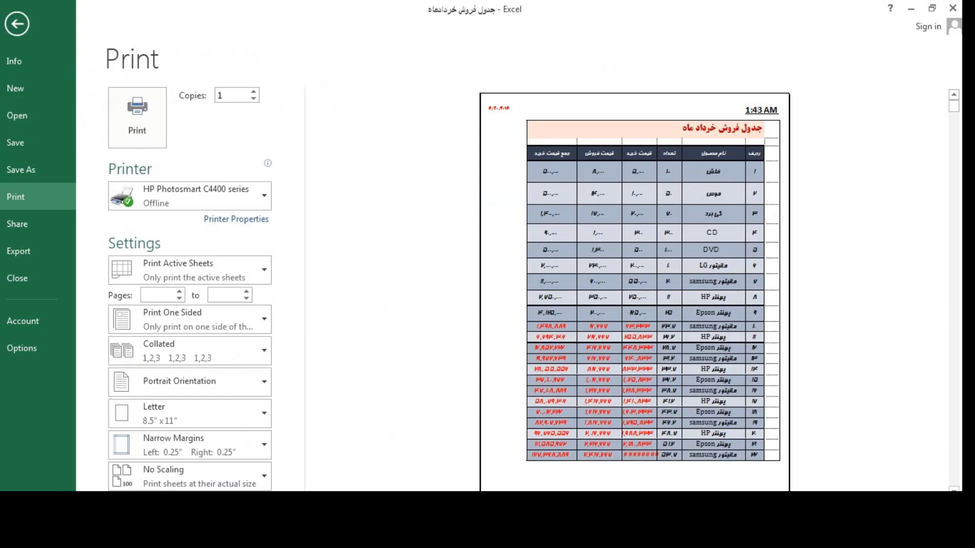
Page through the gridline print preview to the last and first pages, then return to the worksheet.
{"action": "key", "text": "End"}
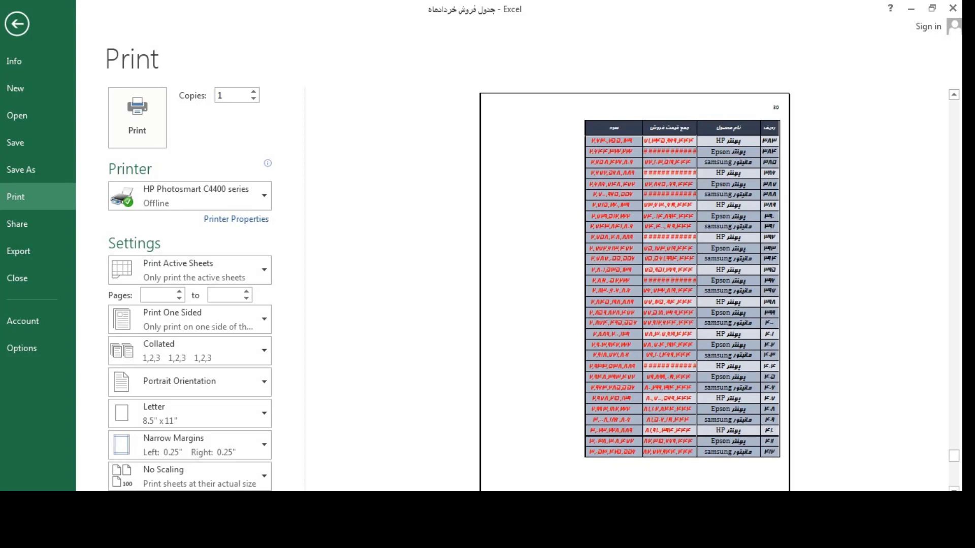
{"action": "key", "text": "Home"}
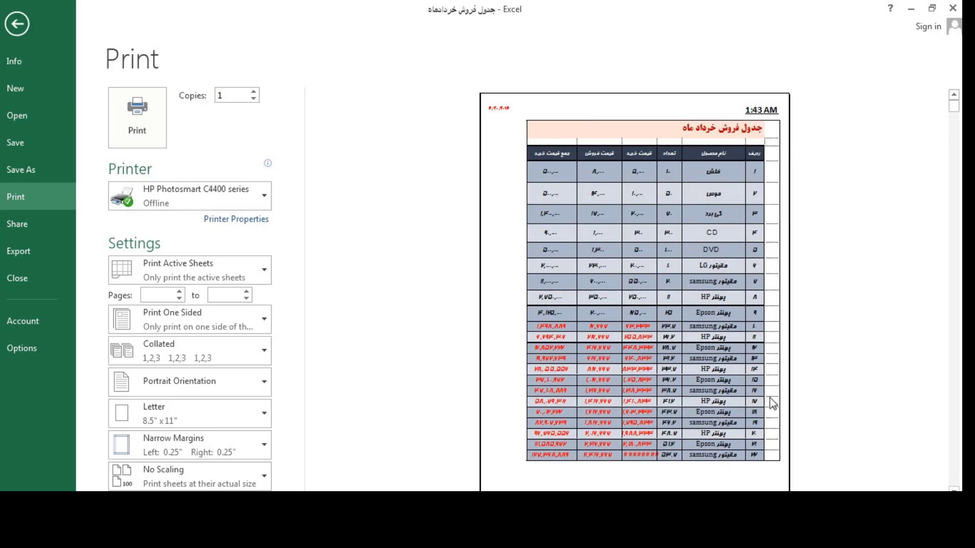
{"action": "left_click", "coordinate": [16, 23]}
Select A4:A6, switch off gridline printing, turn on black-and-white printing, and open the print preview.
{"action": "left_click_drag", "start_coordinate": [935, 231], "coordinate": [936, 302]}
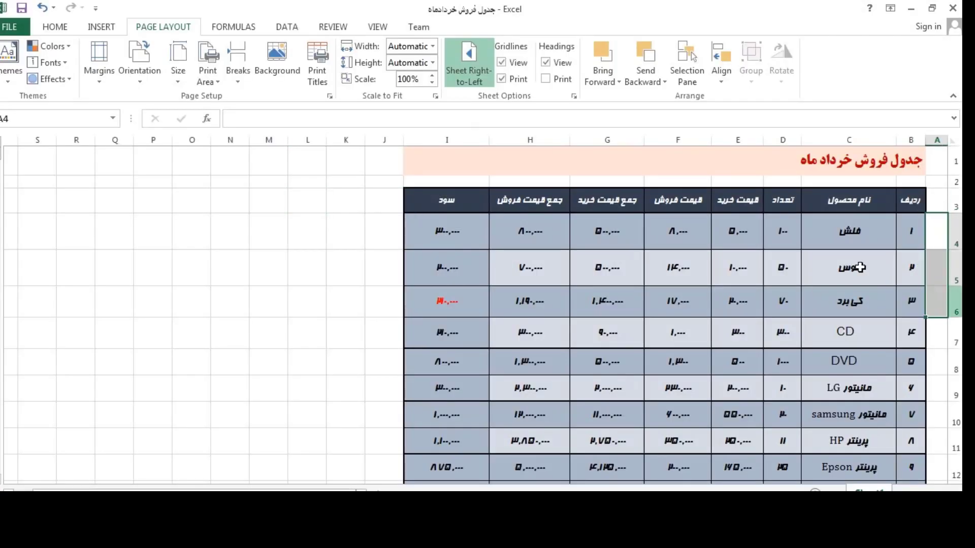
{"action": "left_click", "coordinate": [330, 97]}
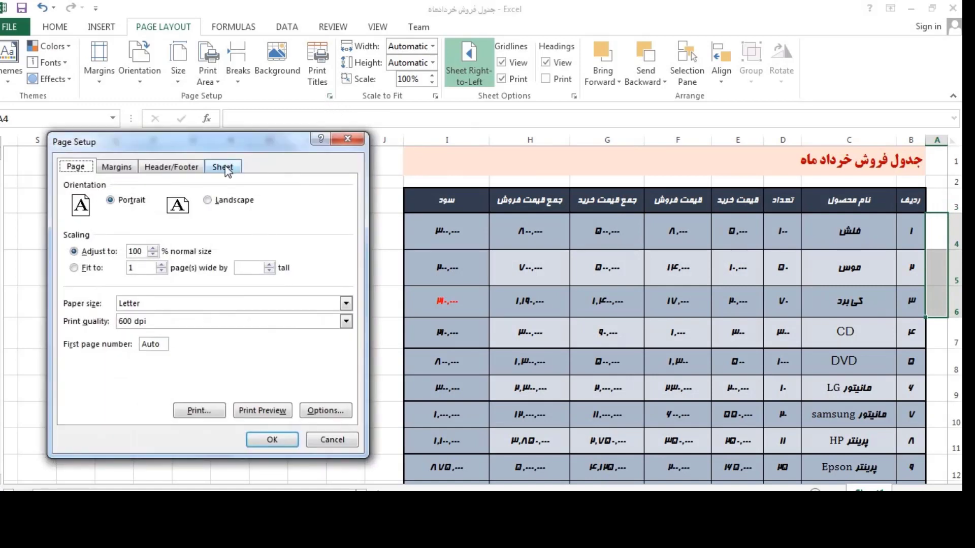
{"action": "left_click", "coordinate": [223, 167]}
{"action": "left_click", "coordinate": [83, 268]}
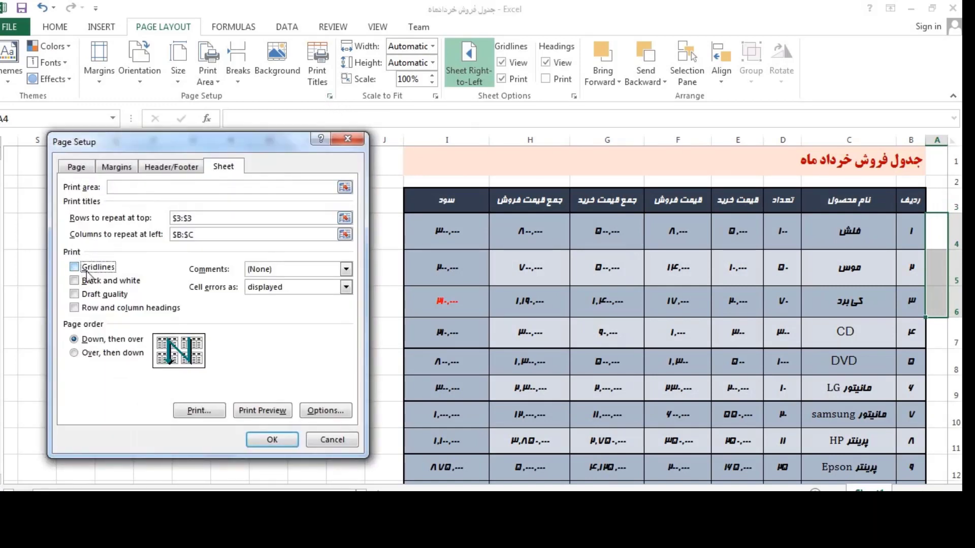
{"action": "left_click", "coordinate": [74, 282]}
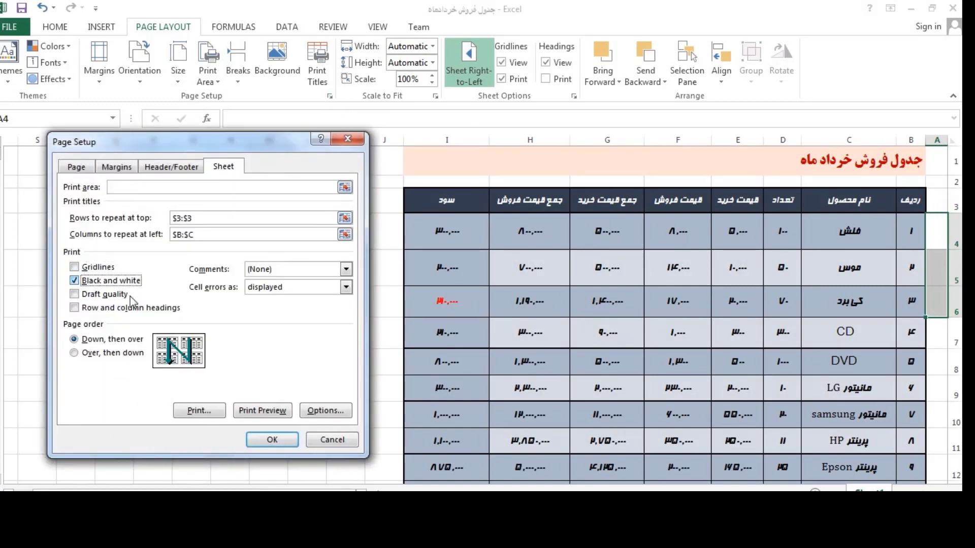
{"action": "left_click", "coordinate": [272, 440]}
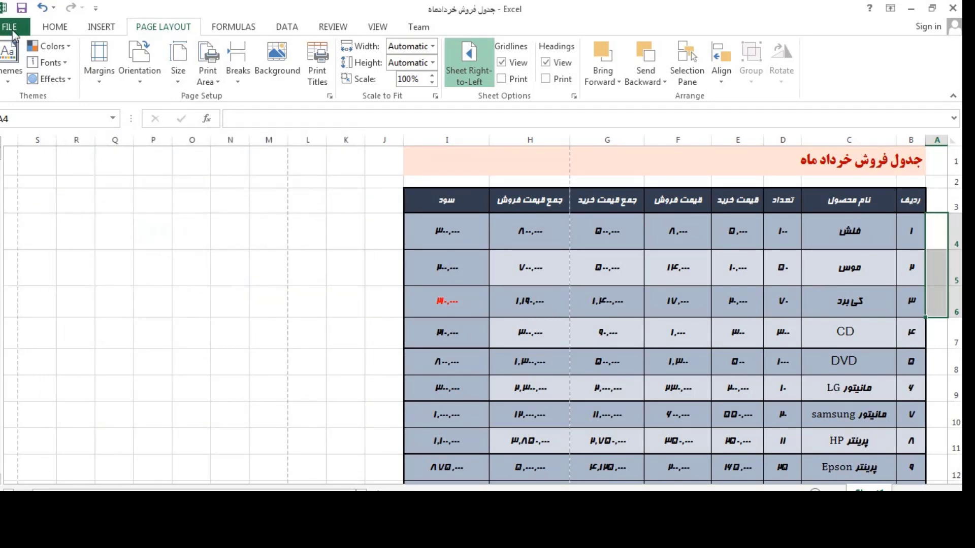
{"action": "left_click", "coordinate": [7, 26]}
{"action": "left_click", "coordinate": [48, 196]}
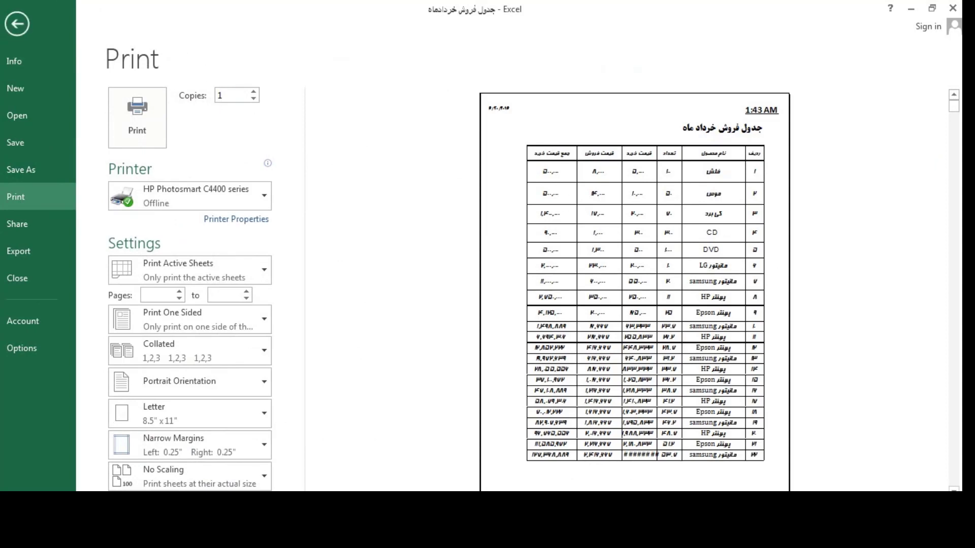
Scroll through the black-and-white preview pages and return to the June sales worksheet.
{"action": "scroll", "coordinate": [634, 292], "scroll_direction": "down", "scroll_amount": 1}
{"action": "scroll", "coordinate": [355, 228], "scroll_direction": "down", "scroll_amount": 1}
{"action": "scroll", "coordinate": [95, 191], "scroll_direction": "down", "scroll_amount": 1}
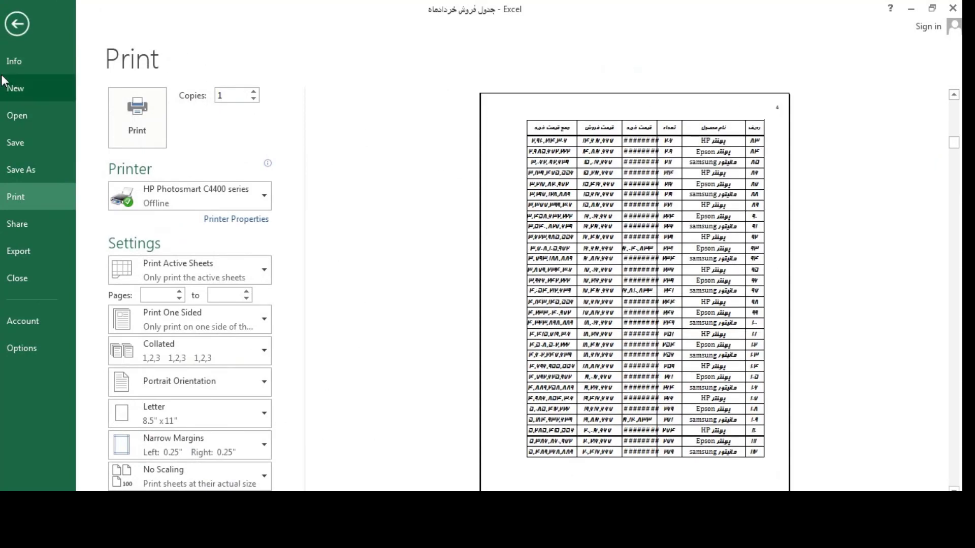
{"action": "scroll", "coordinate": [613, 488], "scroll_direction": "up", "scroll_amount": 1}
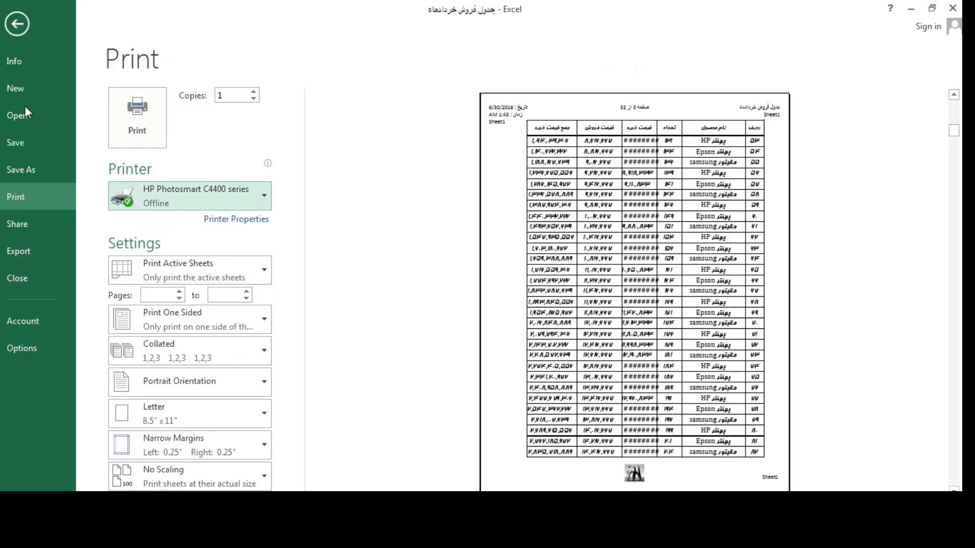
{"action": "left_click", "coordinate": [16, 23]}
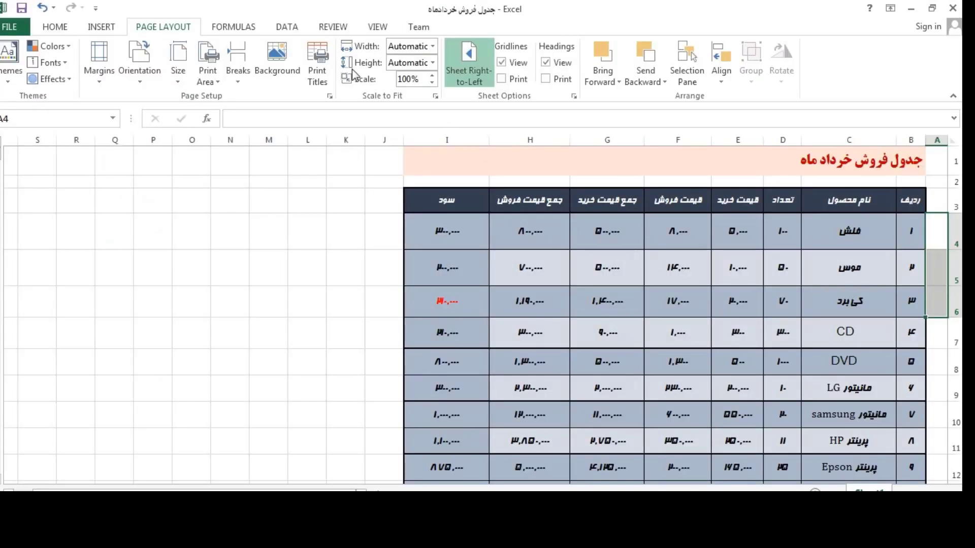
On the Page Setup Sheet tab, clear Black and white, leave Draft quality off, and enable Row and column headings.
{"action": "left_click", "coordinate": [329, 96]}
{"action": "left_click", "coordinate": [224, 166]}
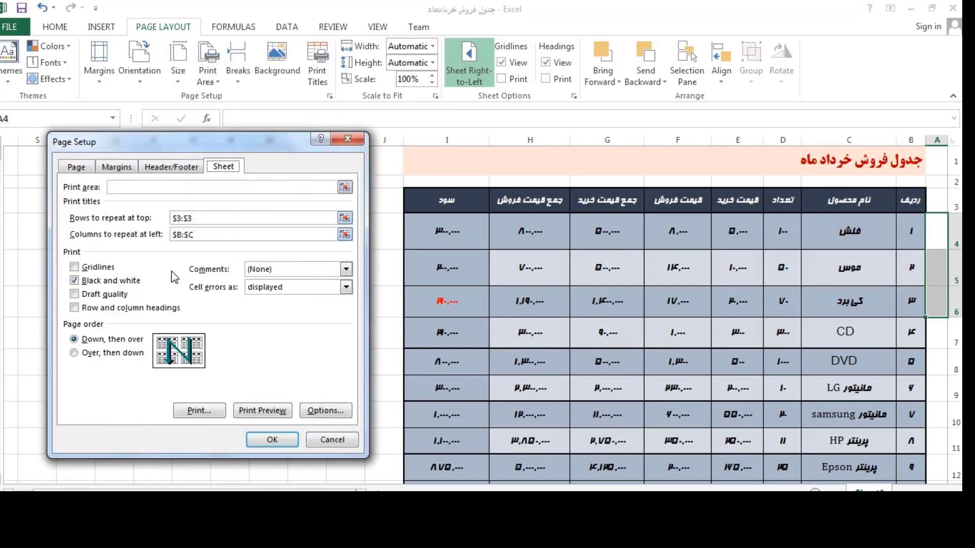
{"action": "left_click", "coordinate": [85, 280]}
{"action": "left_click", "coordinate": [87, 295]}
{"action": "left_click", "coordinate": [81, 299]}
{"action": "left_click", "coordinate": [165, 310]}
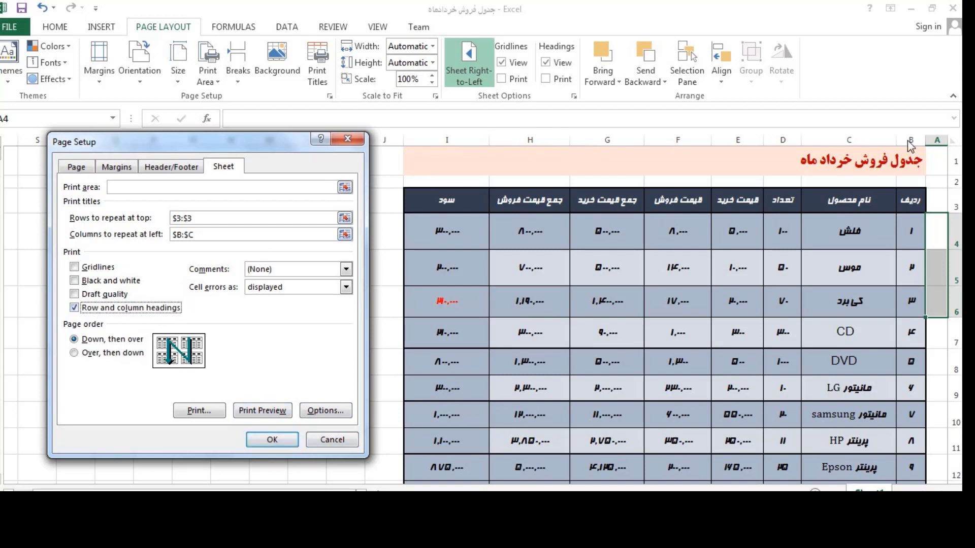
{"action": "left_click", "coordinate": [272, 439]}
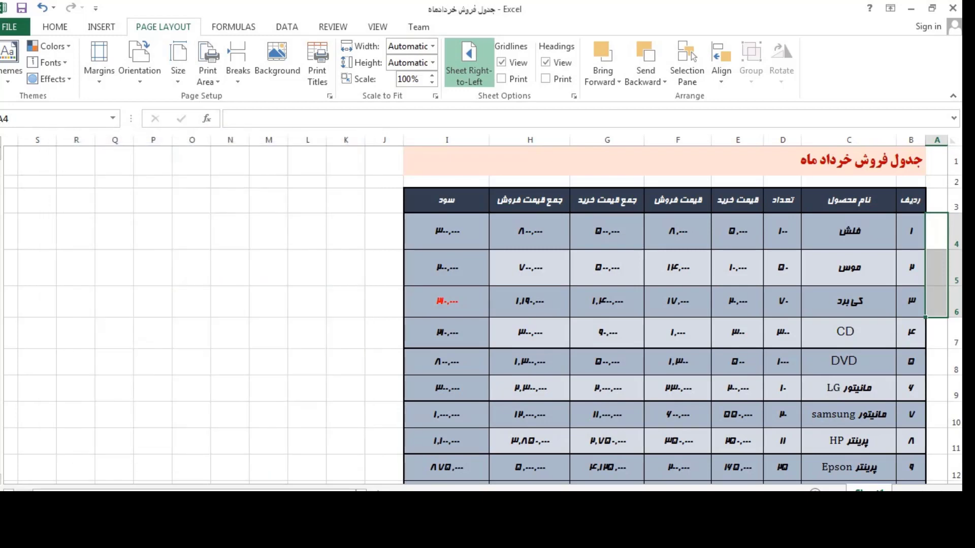
{"action": "left_click", "coordinate": [12, 26]}
Preview the printout with row and column headings, scroll its pages, then return and select cell I2.
{"action": "left_click", "coordinate": [49, 193]}
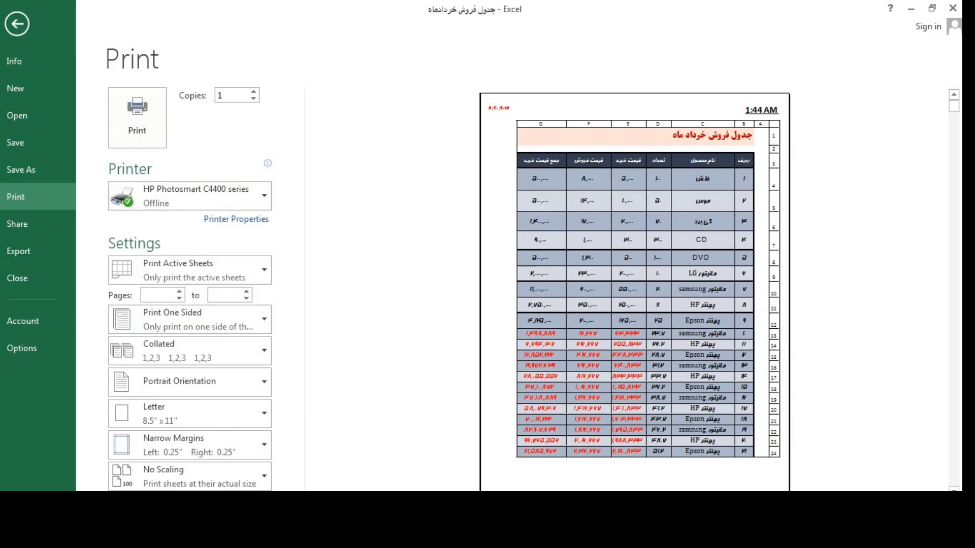
{"action": "scroll", "coordinate": [355, 485], "scroll_direction": "down", "scroll_amount": 2}
{"action": "scroll", "coordinate": [634, 473], "scroll_direction": "down", "scroll_amount": 2}
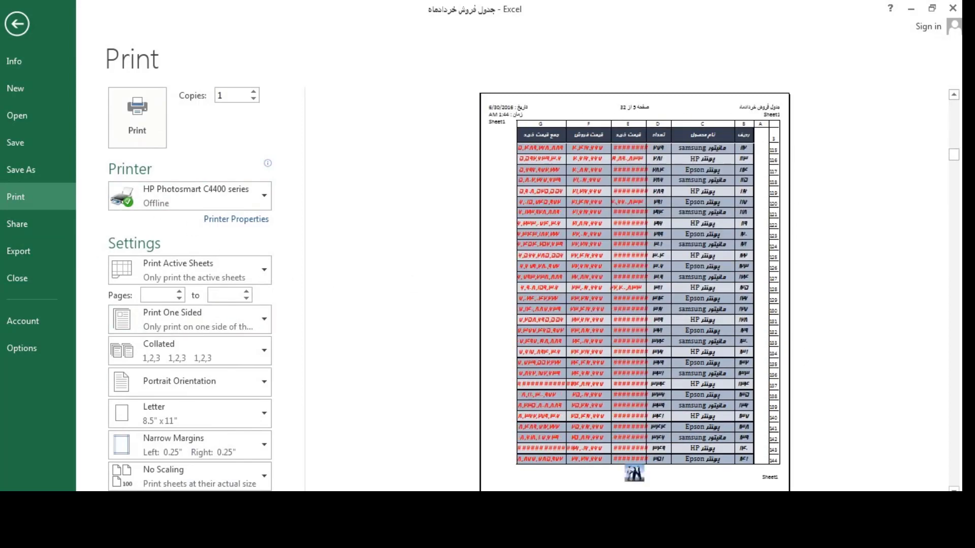
{"action": "scroll", "coordinate": [635, 472], "scroll_direction": "down", "scroll_amount": 2}
{"action": "left_click", "coordinate": [10, 29]}
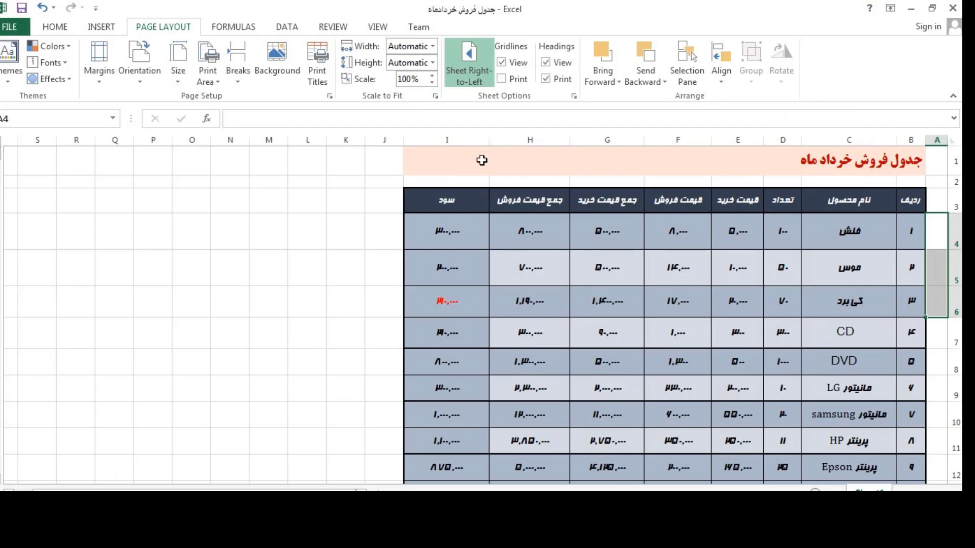
{"action": "left_click", "coordinate": [460, 183]}
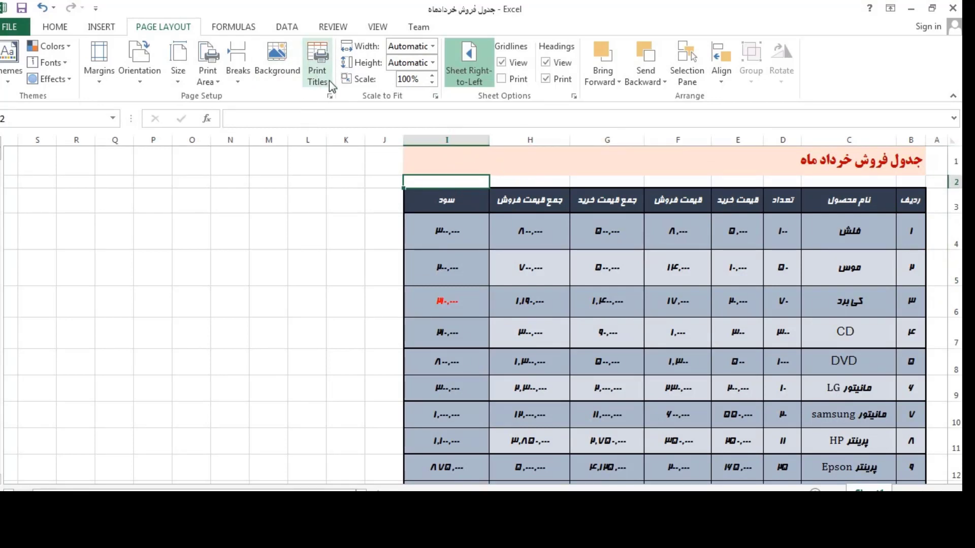
Uncheck row and column headings in Page Setup, look at the comment options, then glance at the Review tab.
{"action": "left_click", "coordinate": [329, 96]}
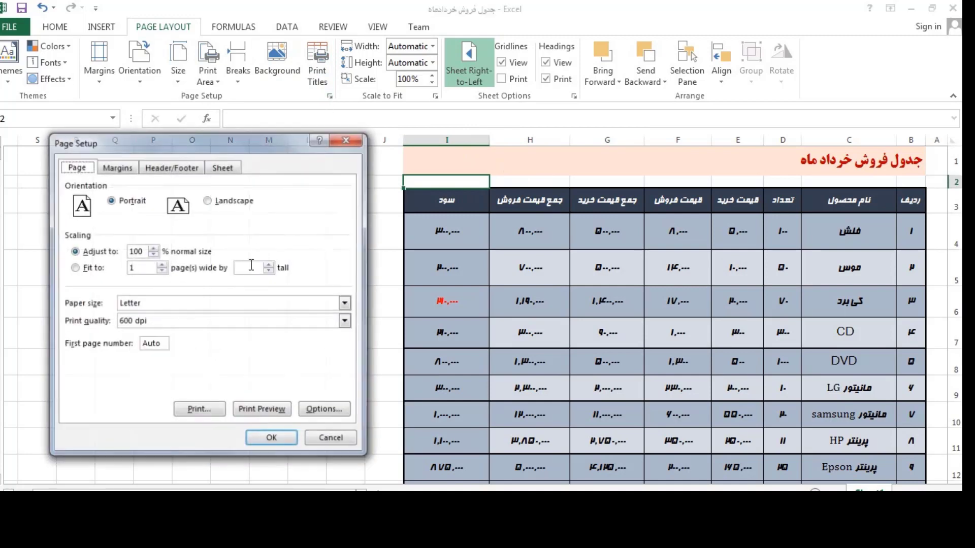
{"action": "left_click", "coordinate": [223, 167]}
{"action": "left_click", "coordinate": [124, 307]}
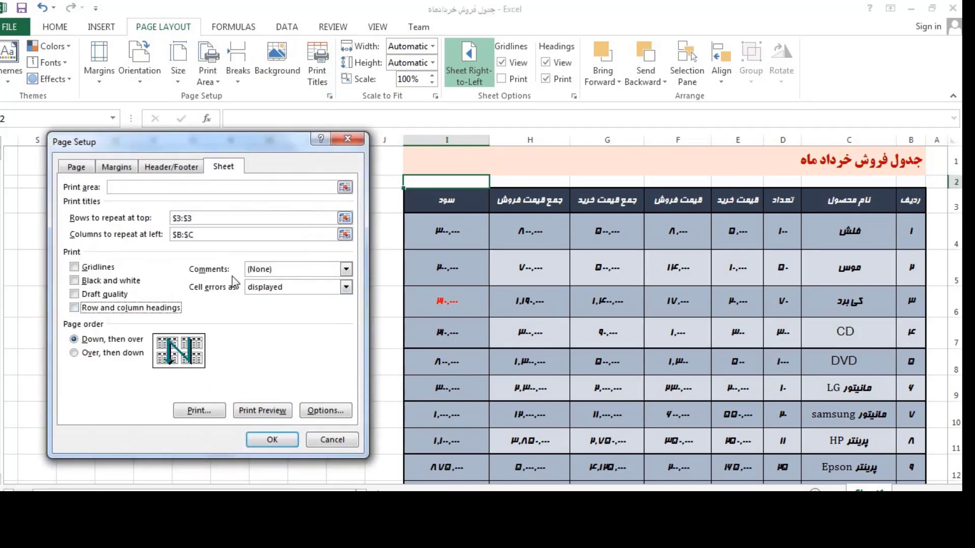
{"action": "left_click", "coordinate": [281, 268]}
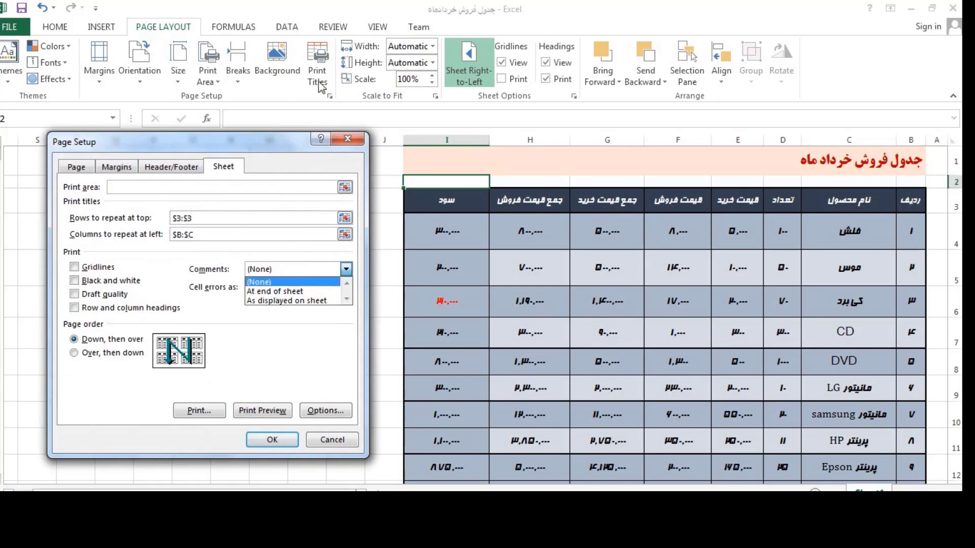
{"action": "left_click", "coordinate": [331, 99]}
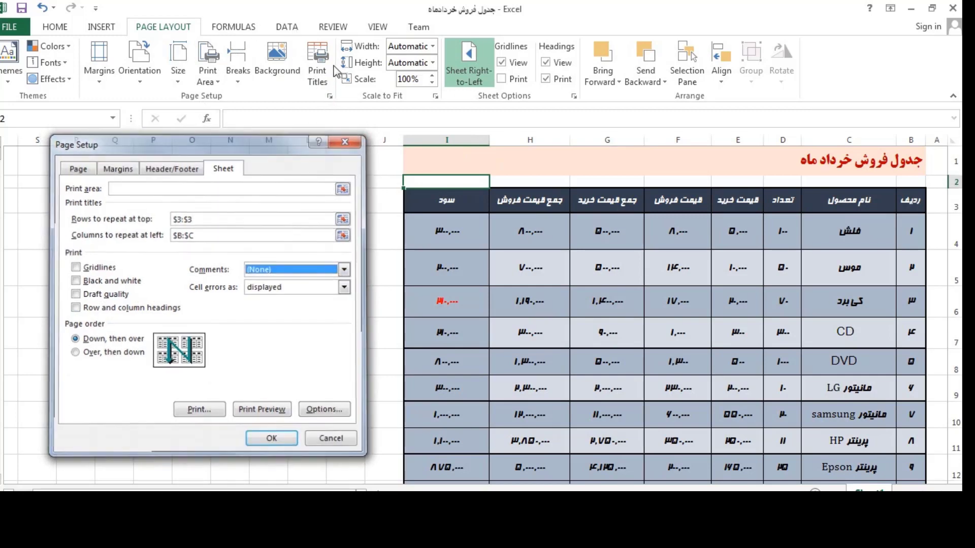
{"action": "left_click", "coordinate": [347, 139]}
{"action": "left_click", "coordinate": [333, 27]}
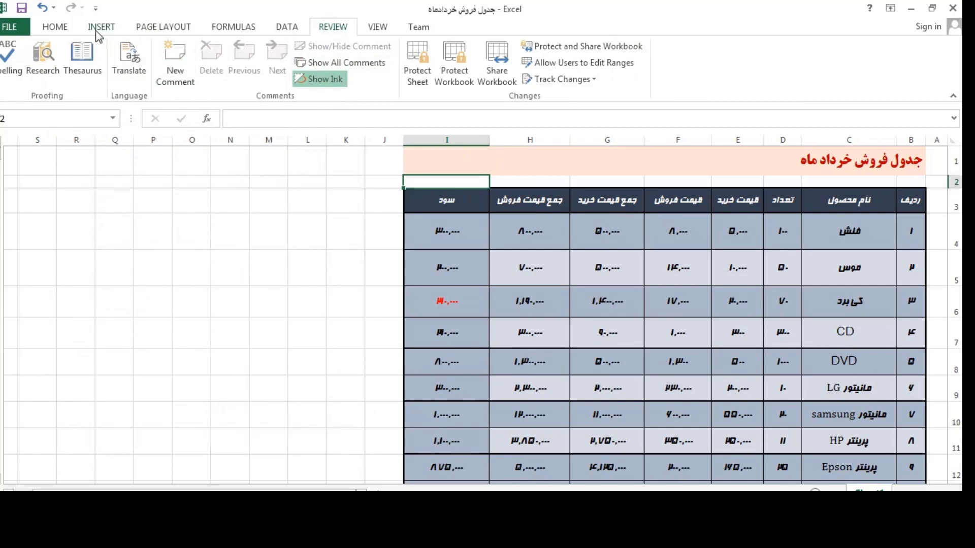
{"action": "left_click", "coordinate": [163, 26]}
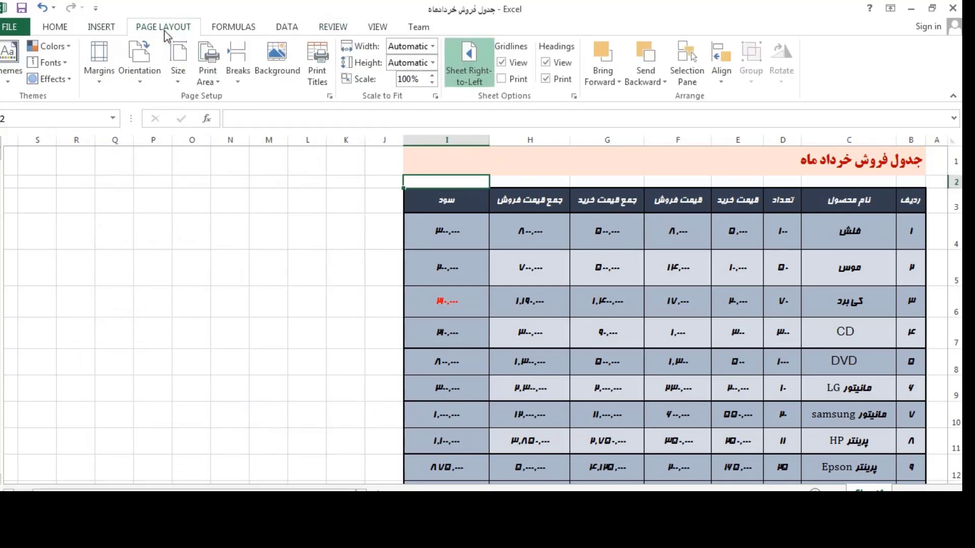
On the Page Setup Sheet tab, keep Comments at (None), set Cell errors to displayed, and apply.
{"action": "left_click", "coordinate": [331, 99]}
{"action": "left_click", "coordinate": [221, 167]}
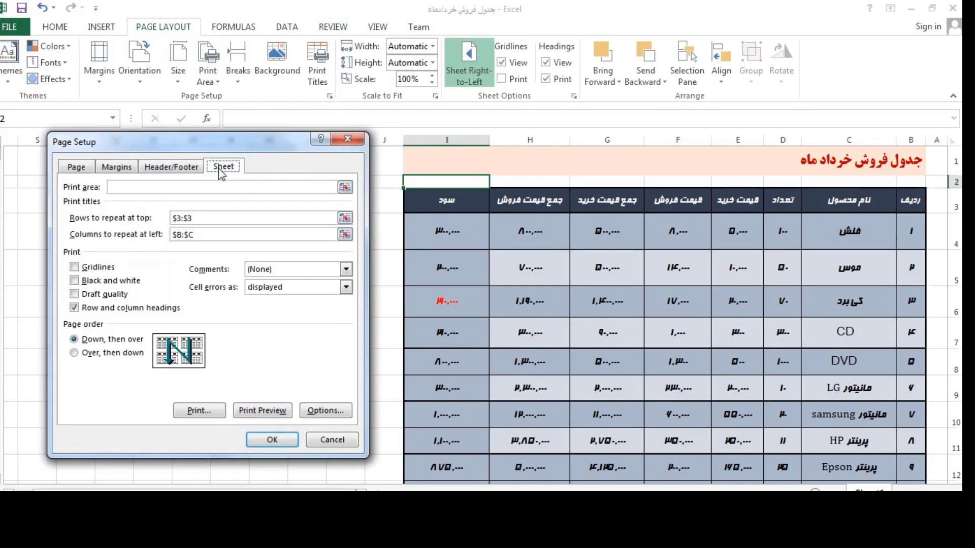
{"action": "left_click", "coordinate": [279, 269]}
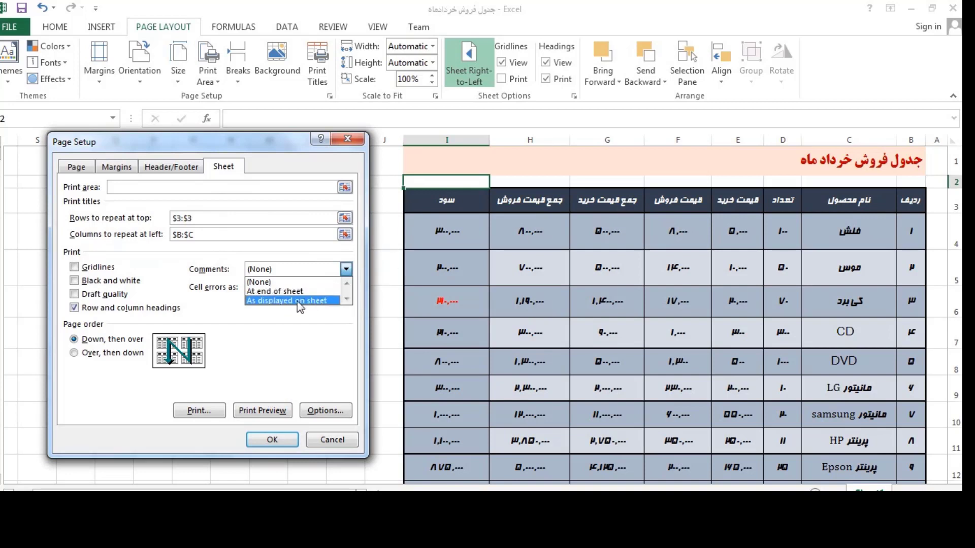
{"action": "left_click", "coordinate": [274, 282]}
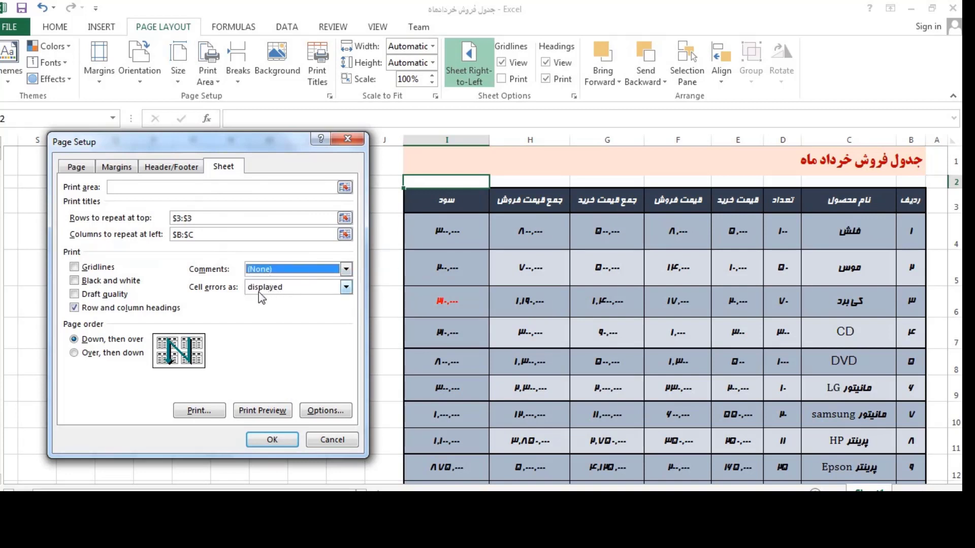
{"action": "left_click", "coordinate": [268, 274]}
{"action": "left_click", "coordinate": [260, 283]}
{"action": "left_click", "coordinate": [273, 288]}
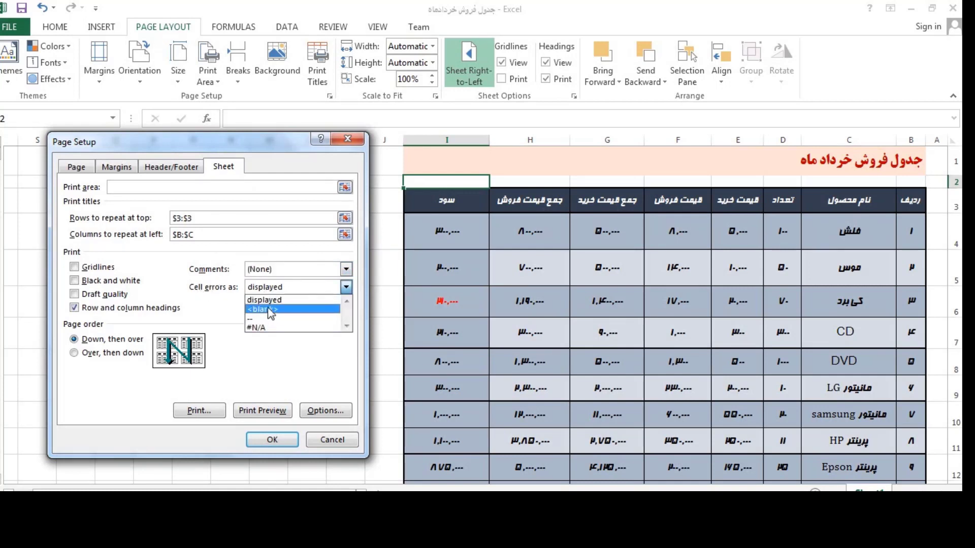
{"action": "left_click", "coordinate": [263, 310]}
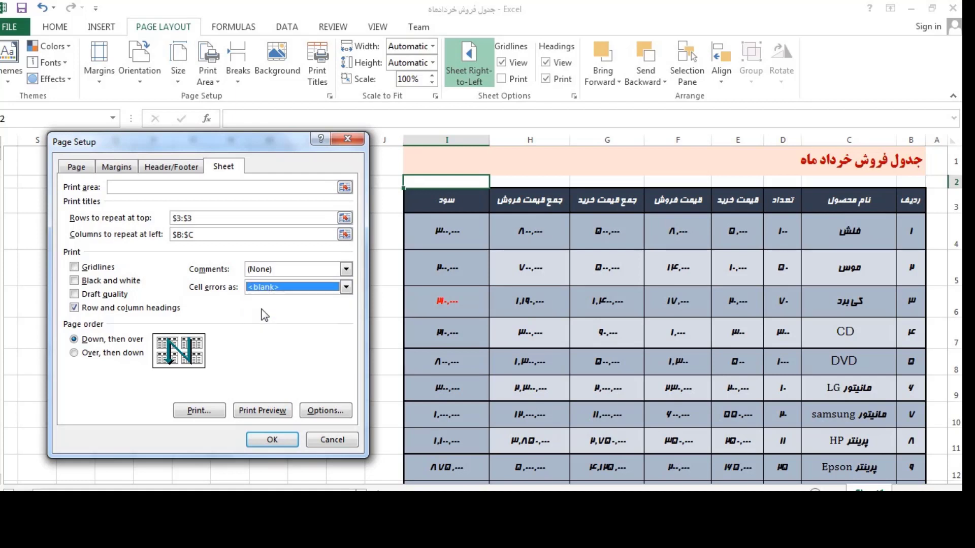
{"action": "left_click", "coordinate": [285, 287]}
{"action": "left_click", "coordinate": [279, 297]}
{"action": "left_click", "coordinate": [272, 439]}
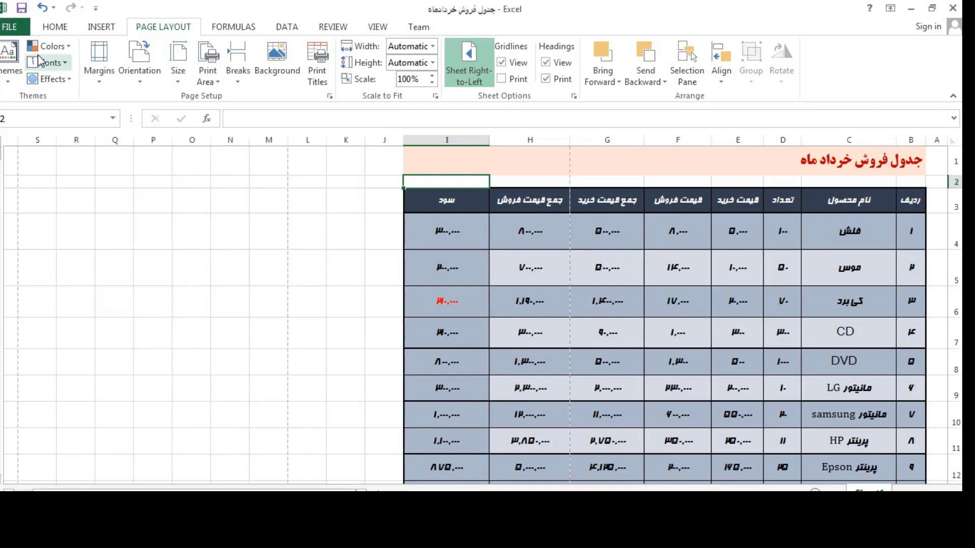
Preview the printout, return to the sheet, and scroll through the long sales table.
{"action": "left_click", "coordinate": [15, 27]}
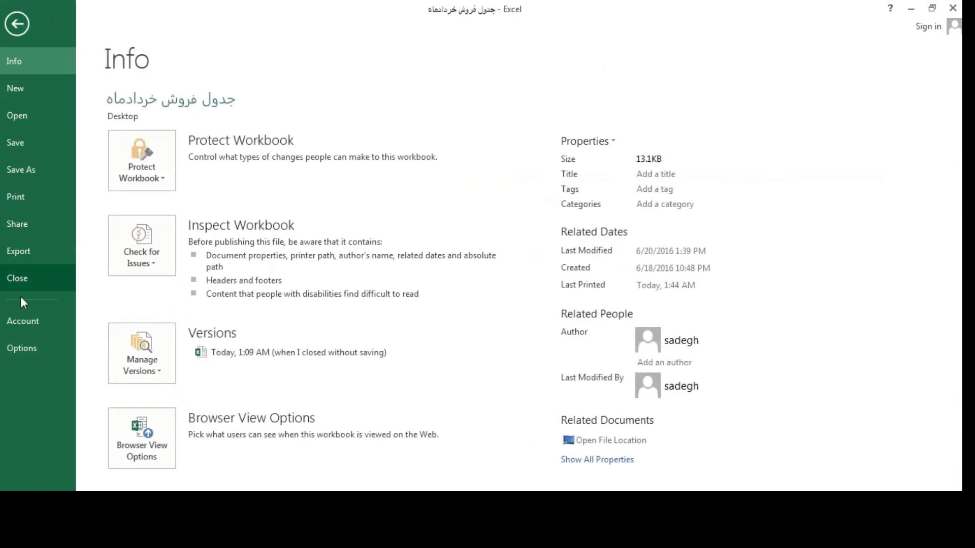
{"action": "left_click", "coordinate": [45, 196]}
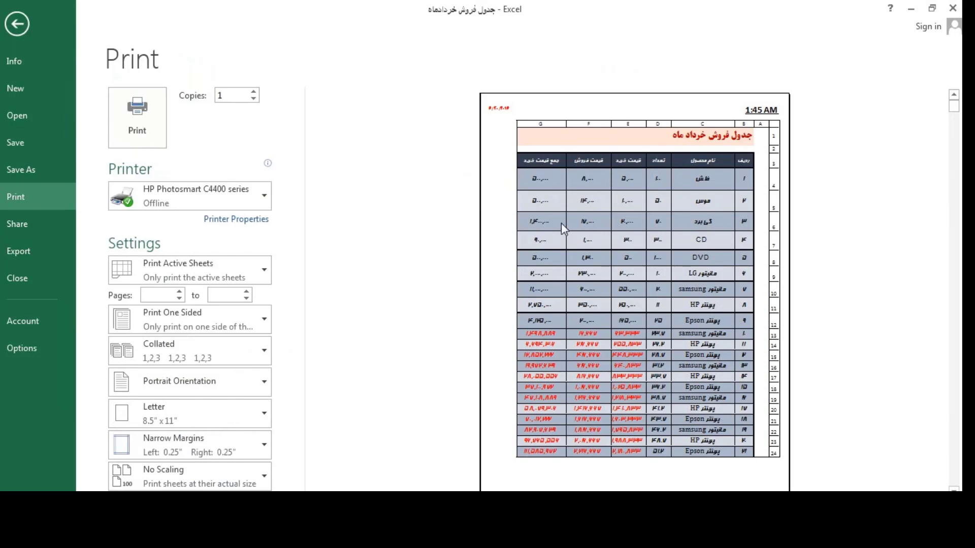
{"action": "left_click", "coordinate": [17, 24]}
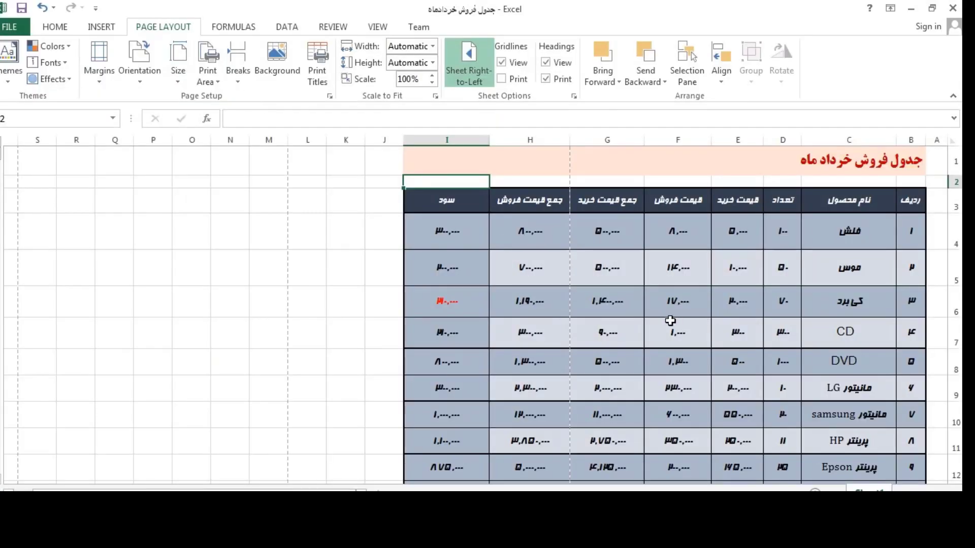
{"action": "scroll", "coordinate": [670, 297], "scroll_direction": "down", "scroll_amount": 1}
{"action": "scroll", "coordinate": [671, 297], "scroll_direction": "down", "scroll_amount": 1}
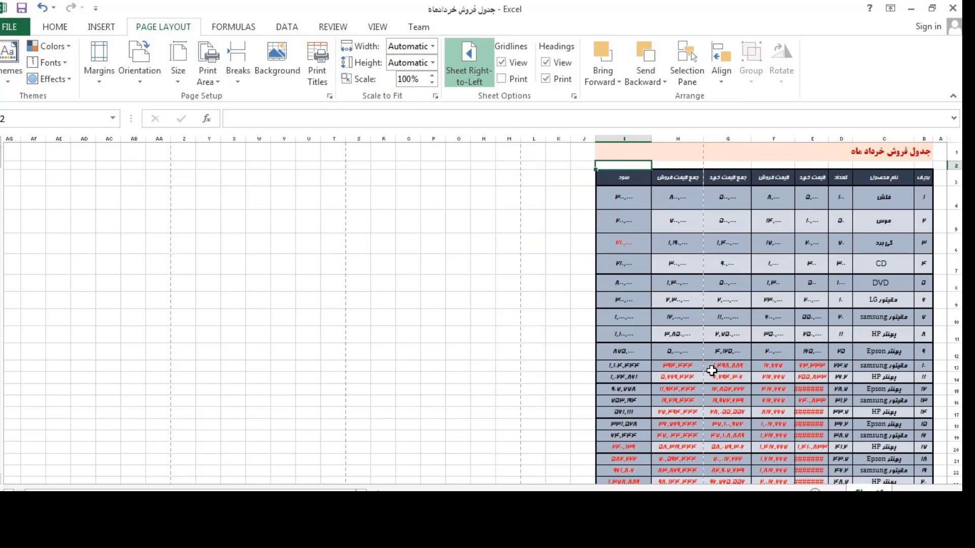
{"action": "scroll", "coordinate": [709, 370], "scroll_direction": "down", "scroll_amount": 2}
{"action": "scroll", "coordinate": [701, 355], "scroll_direction": "down", "scroll_amount": 1}
{"action": "scroll", "coordinate": [693, 304], "scroll_direction": "up", "scroll_amount": 2}
{"action": "scroll", "coordinate": [711, 284], "scroll_direction": "up", "scroll_amount": 1}
{"action": "scroll", "coordinate": [786, 287], "scroll_direction": "down", "scroll_amount": 10}
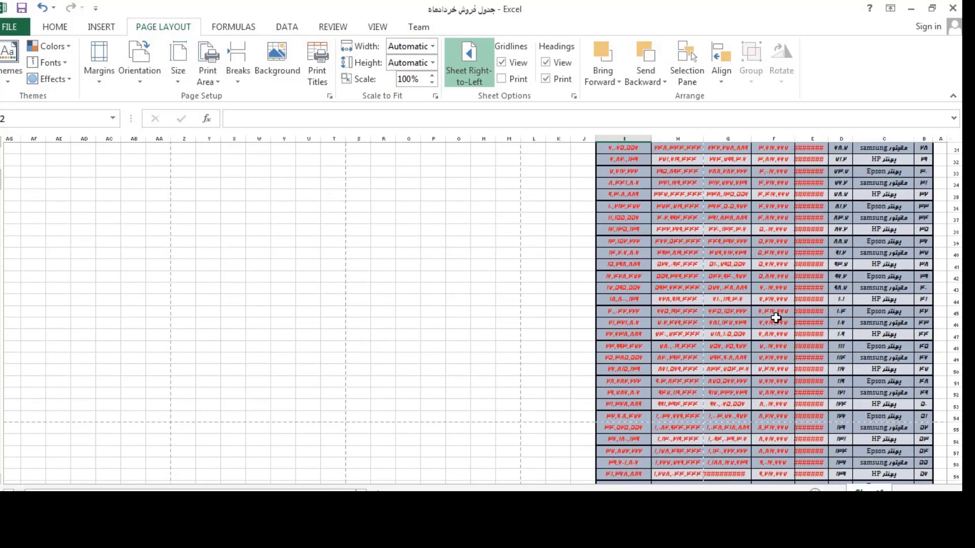
{"action": "scroll", "coordinate": [776, 317], "scroll_direction": "down", "scroll_amount": 4}
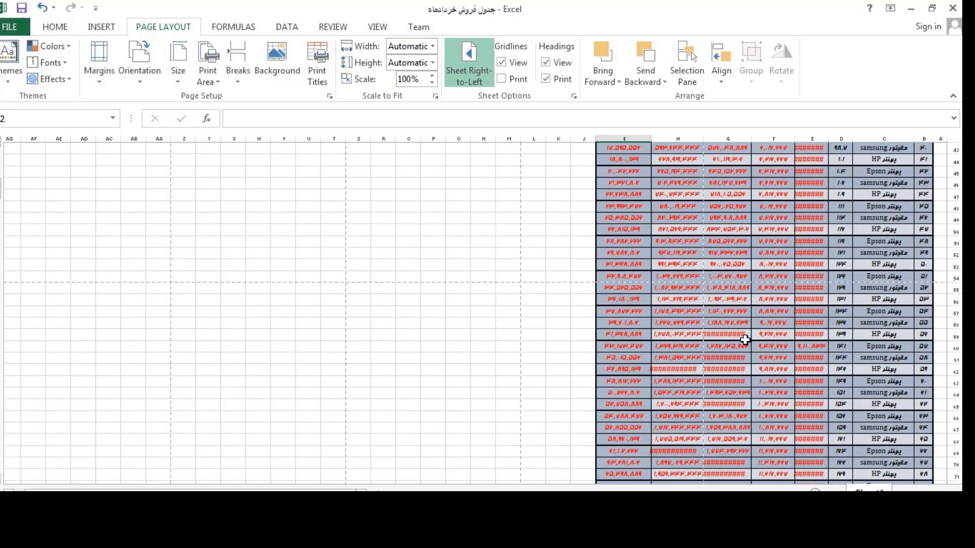
{"action": "scroll", "coordinate": [745, 340], "scroll_direction": "up", "scroll_amount": 13}
{"action": "scroll", "coordinate": [745, 338], "scroll_direction": "up", "scroll_amount": 2}
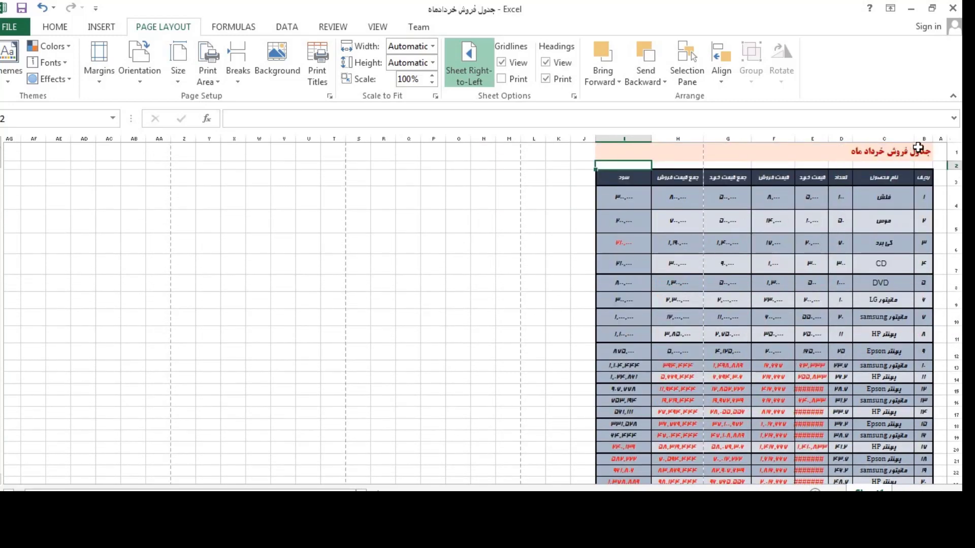
Select ranges across columns A–G to inspect where the dashed page-break lines fall.
{"action": "left_click_drag", "start_coordinate": [937, 151], "coordinate": [727, 349]}
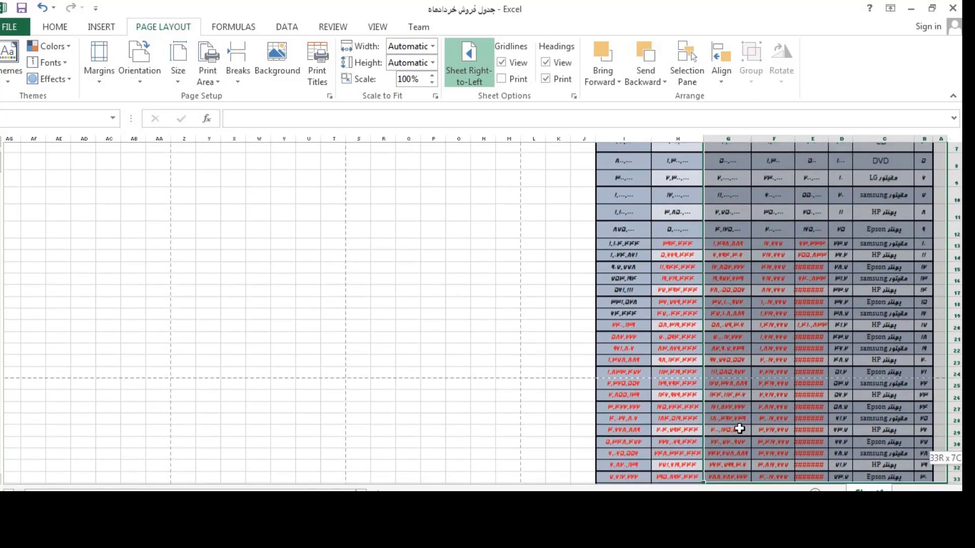
{"action": "scroll", "coordinate": [931, 244], "scroll_direction": "down", "scroll_amount": 3}
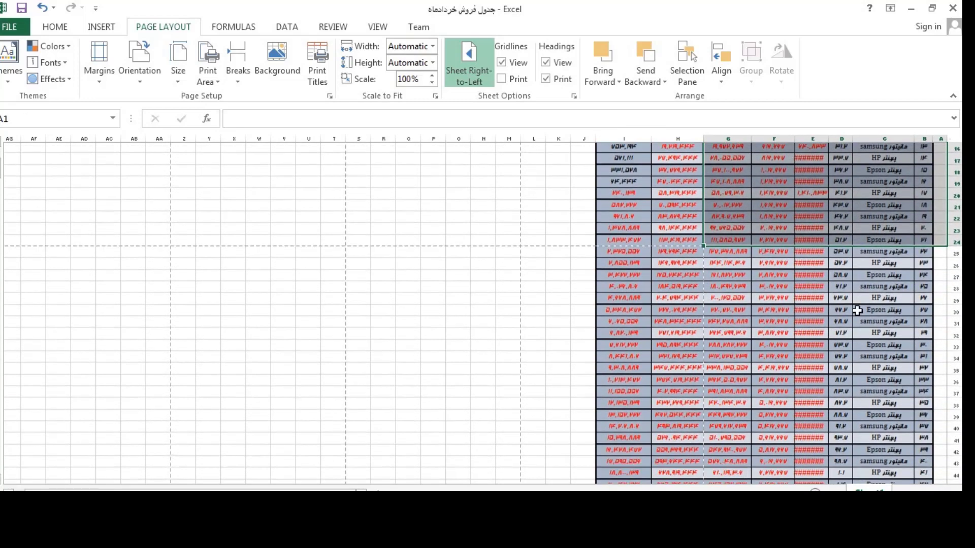
{"action": "left_click_drag", "start_coordinate": [931, 244], "coordinate": [713, 371]}
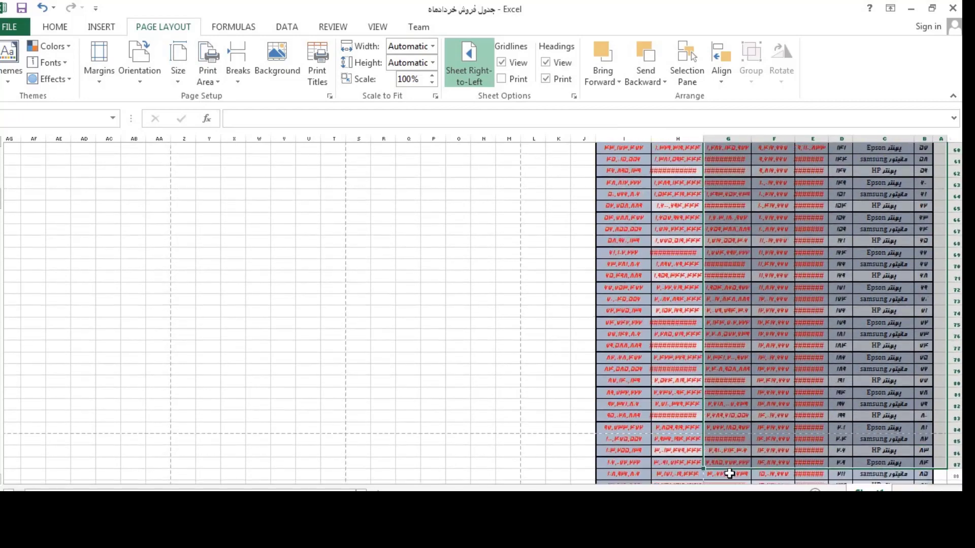
{"action": "mouse_move", "coordinate": [883, 366]}
{"action": "left_mouse_down"}
{"action": "mouse_move", "coordinate": [725, 455]}
{"action": "mouse_move", "coordinate": [760, 283]}
{"action": "left_mouse_up"}
{"action": "scroll", "coordinate": [759, 283], "scroll_direction": "up", "scroll_amount": 20}
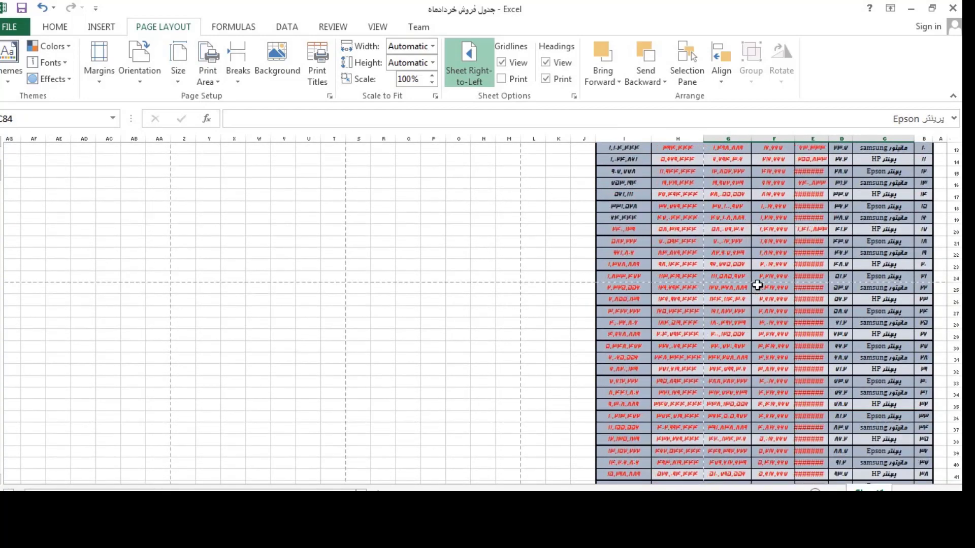
{"action": "mouse_move", "coordinate": [934, 157]}
{"action": "left_mouse_down"}
{"action": "mouse_move", "coordinate": [689, 307]}
{"action": "mouse_move", "coordinate": [609, 372]}
{"action": "left_mouse_up"}
{"action": "scroll", "coordinate": [608, 372], "scroll_direction": "down", "scroll_amount": 3}
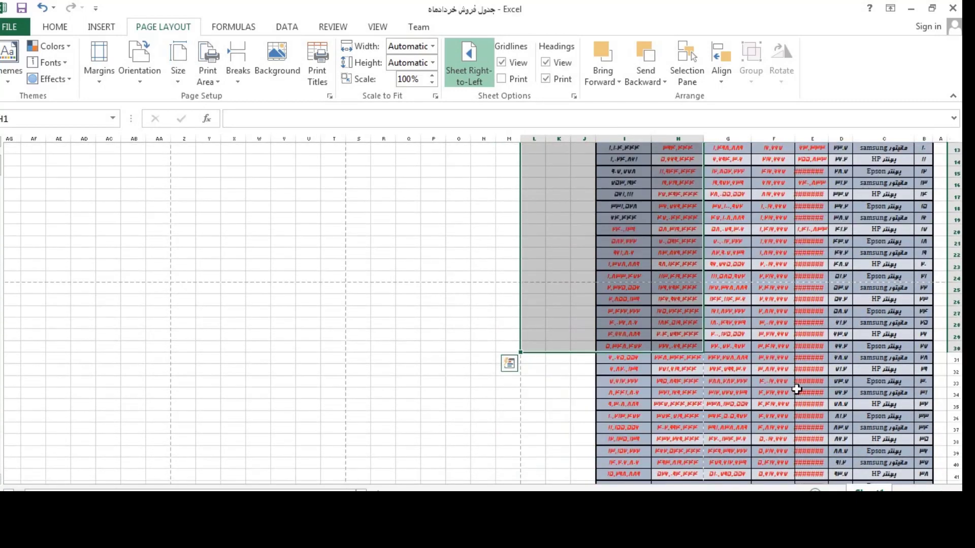
{"action": "left_click_drag", "start_coordinate": [937, 288], "coordinate": [774, 439]}
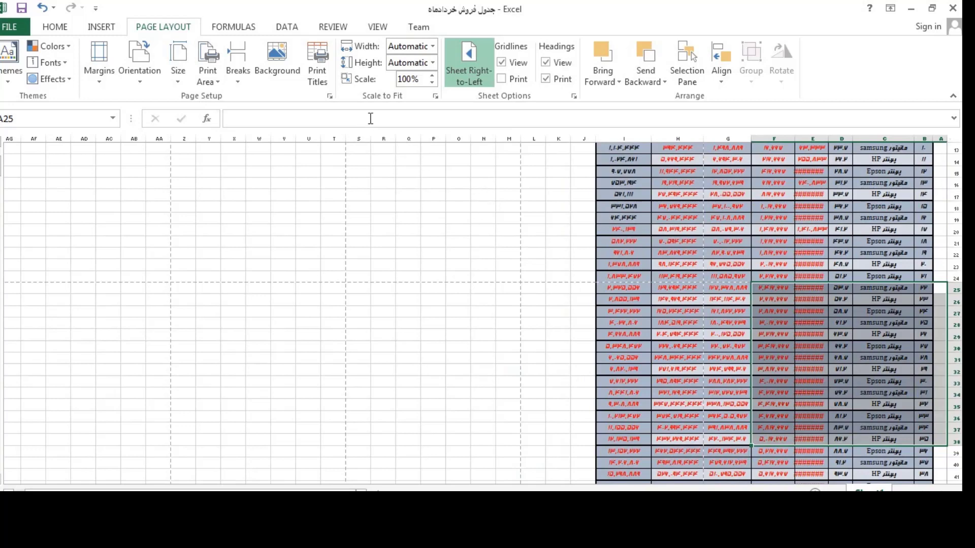
Try Page order Over, then down, return it to Down, then over, and open Print Preview.
{"action": "left_click", "coordinate": [329, 96]}
{"action": "left_click", "coordinate": [224, 166]}
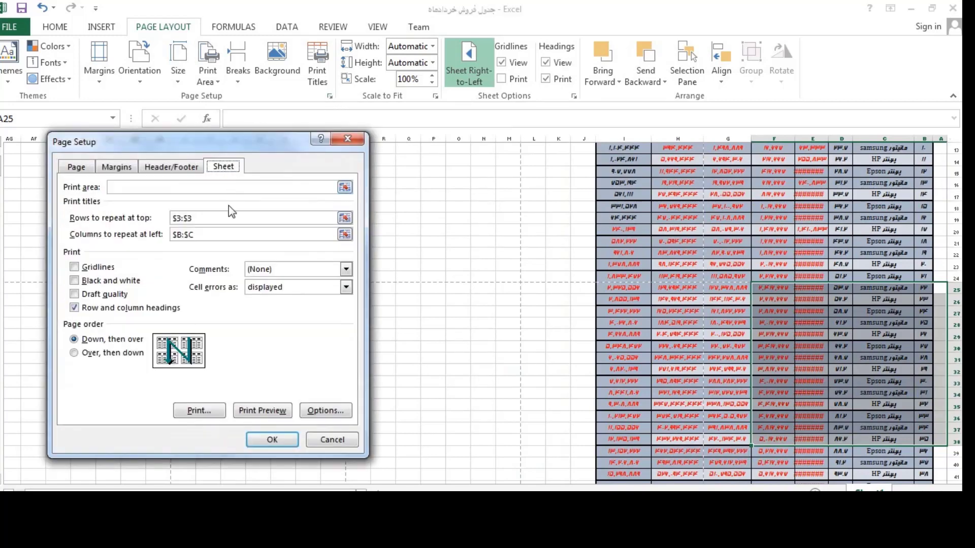
{"action": "left_click", "coordinate": [74, 353]}
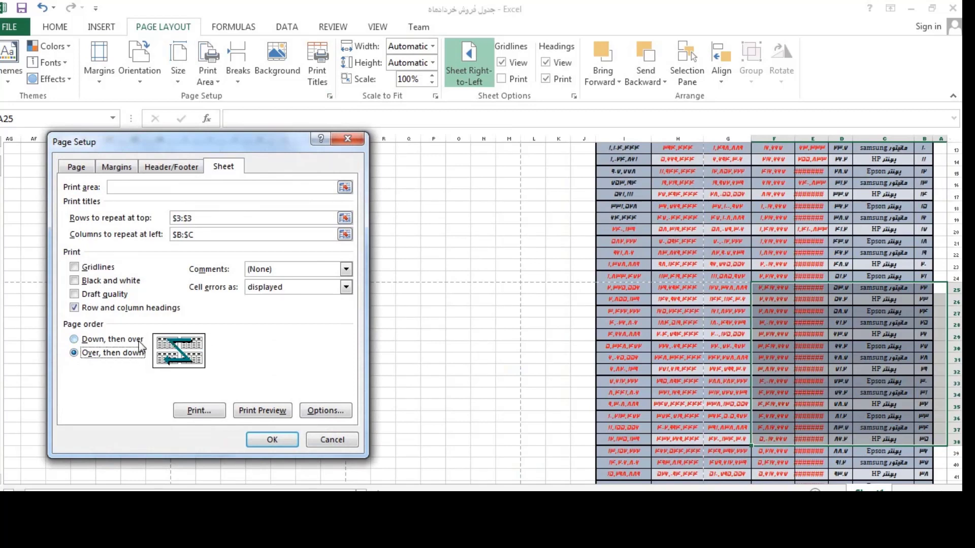
{"action": "left_click", "coordinate": [98, 343]}
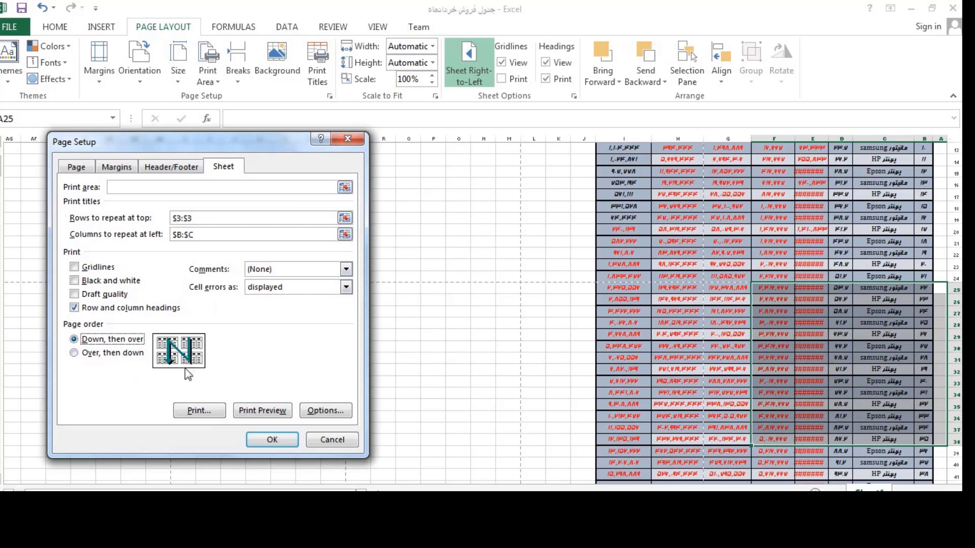
{"action": "left_click", "coordinate": [256, 411]}
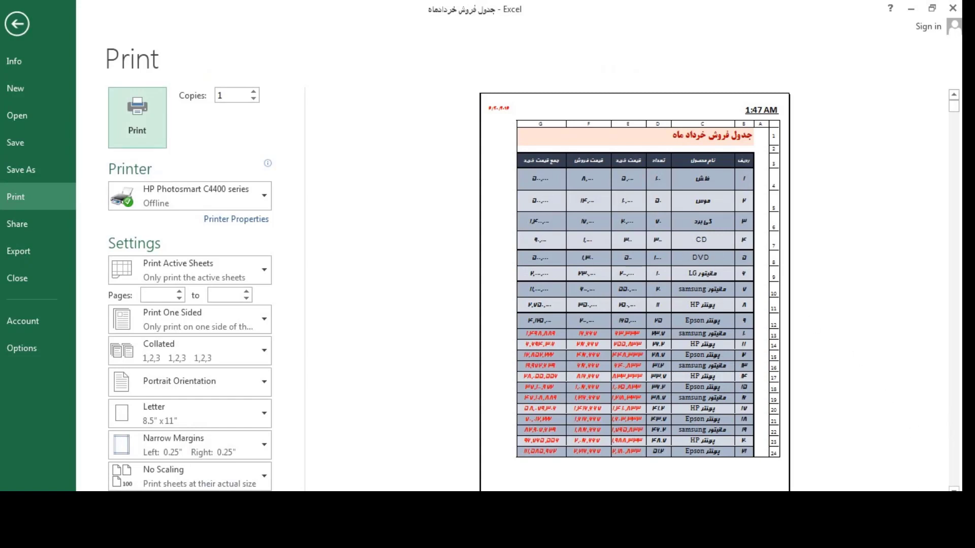
In the preview, drag the left margin to a custom 0.19" and narrow column G, then return to the sheet.
{"action": "left_click_drag", "start_coordinate": [489, 376], "coordinate": [486, 386]}
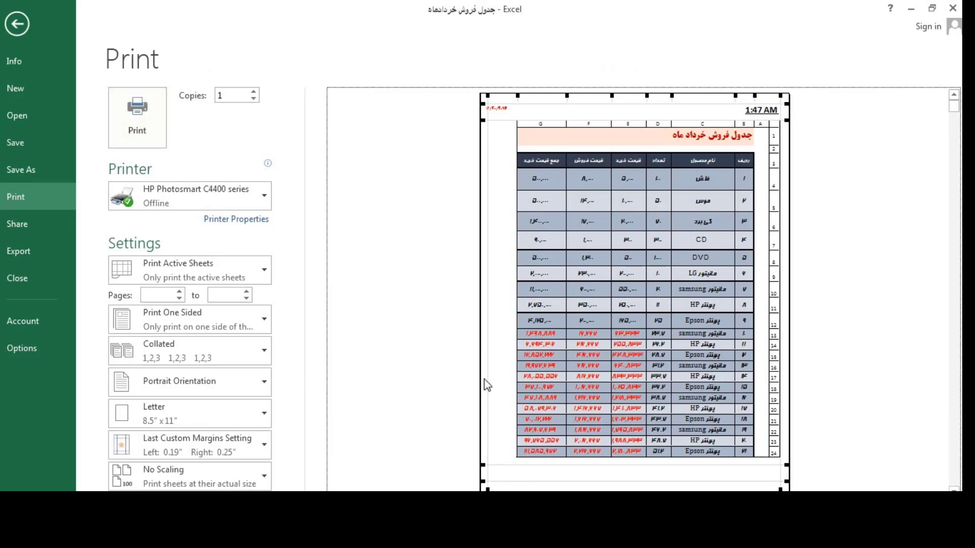
{"action": "left_click_drag", "start_coordinate": [514, 125], "coordinate": [534, 125]}
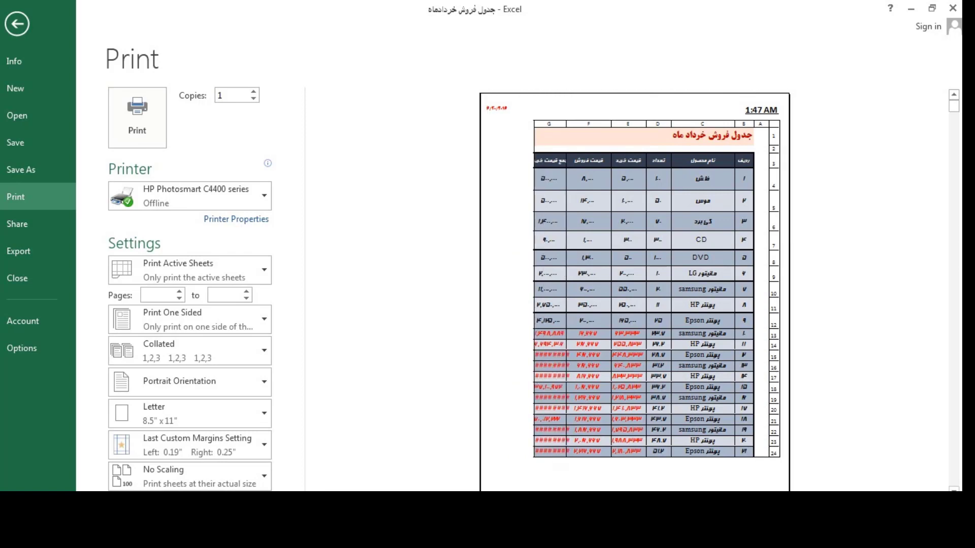
{"action": "left_click", "coordinate": [16, 23]}
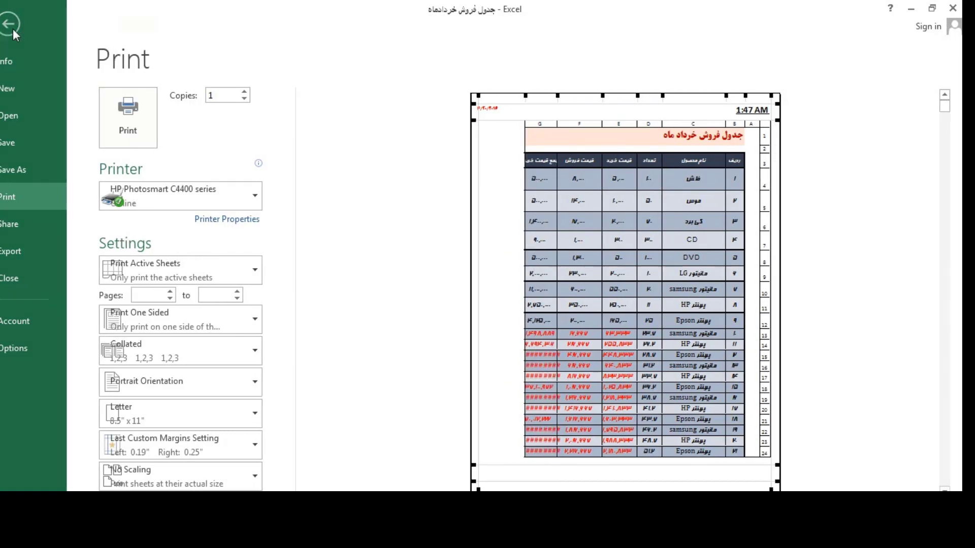
{"action": "left_click", "coordinate": [421, 165]}
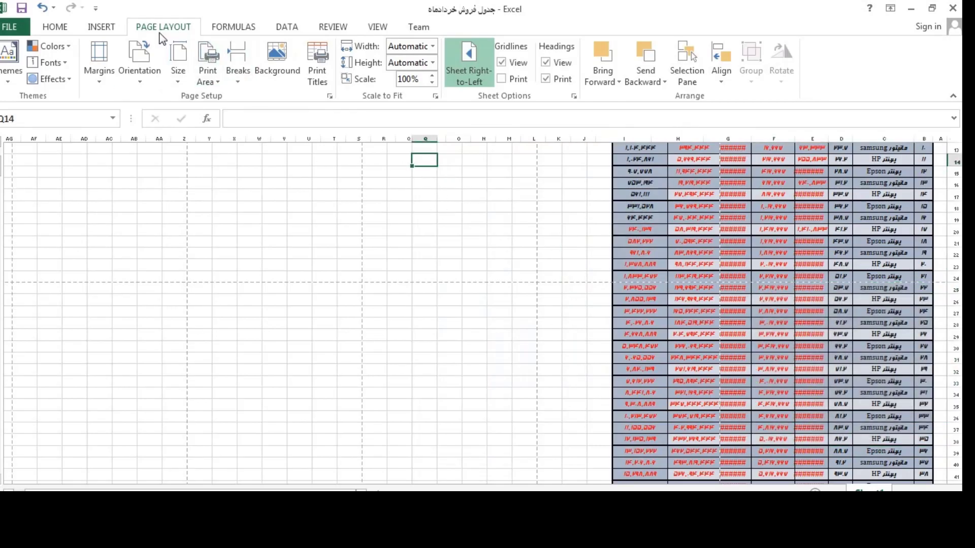
Review the custom margin settings without changes and switch the page to landscape orientation.
{"action": "left_click", "coordinate": [376, 208]}
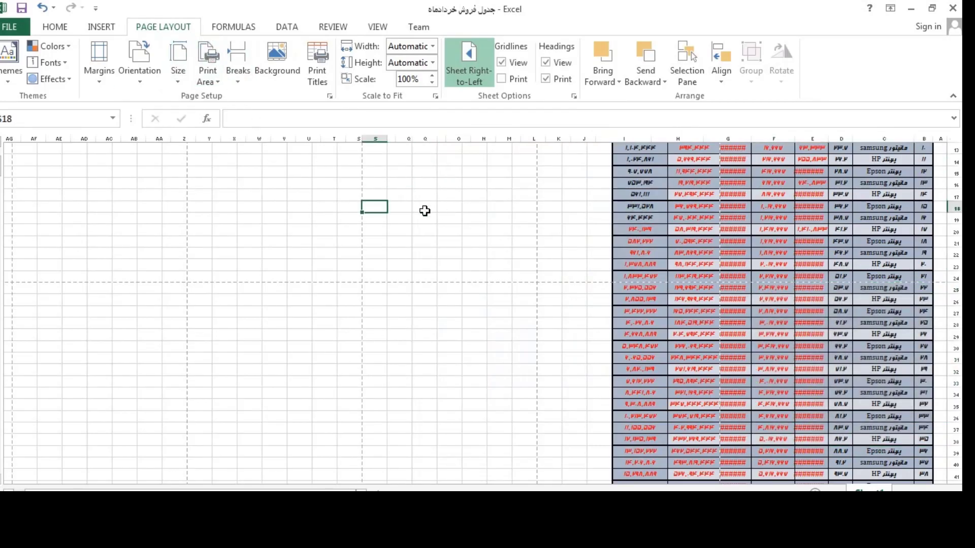
{"action": "scroll", "coordinate": [540, 222], "scroll_direction": "up", "scroll_amount": 4}
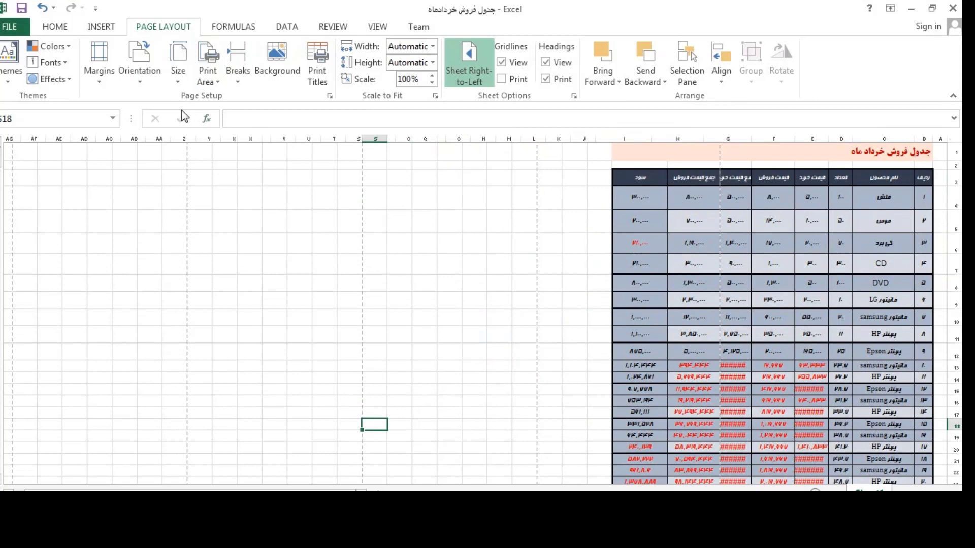
{"action": "left_click", "coordinate": [100, 66]}
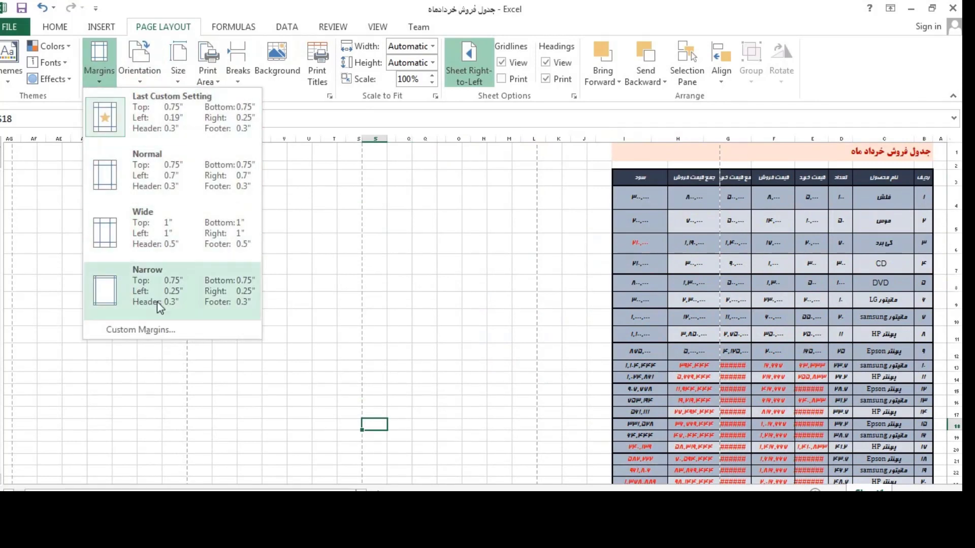
{"action": "left_click", "coordinate": [158, 330]}
{"action": "left_click", "coordinate": [348, 139]}
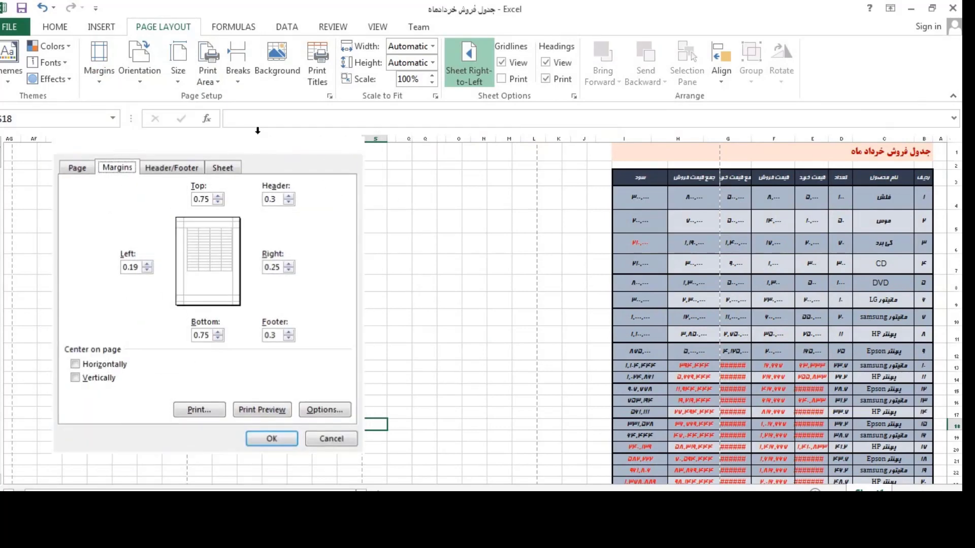
{"action": "left_click", "coordinate": [139, 61]}
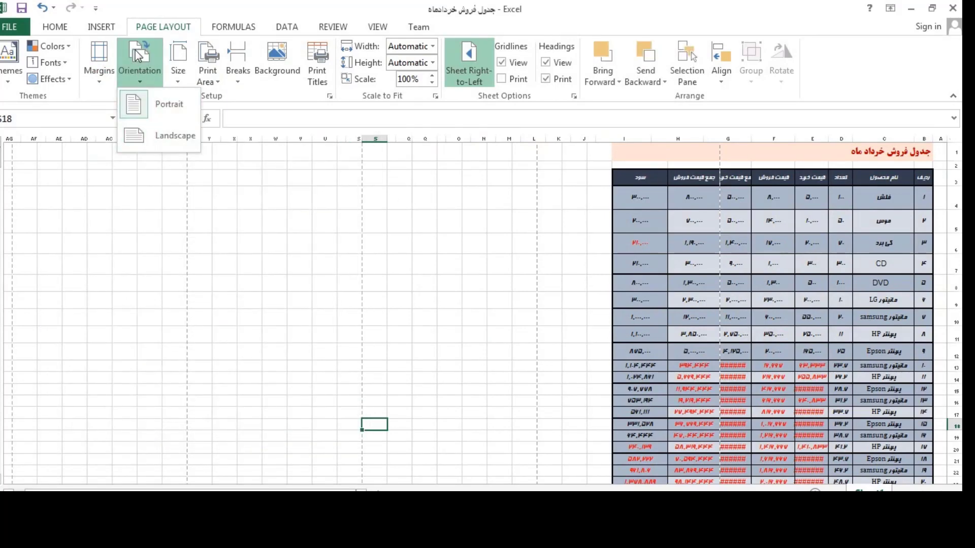
{"action": "left_click", "coordinate": [174, 137]}
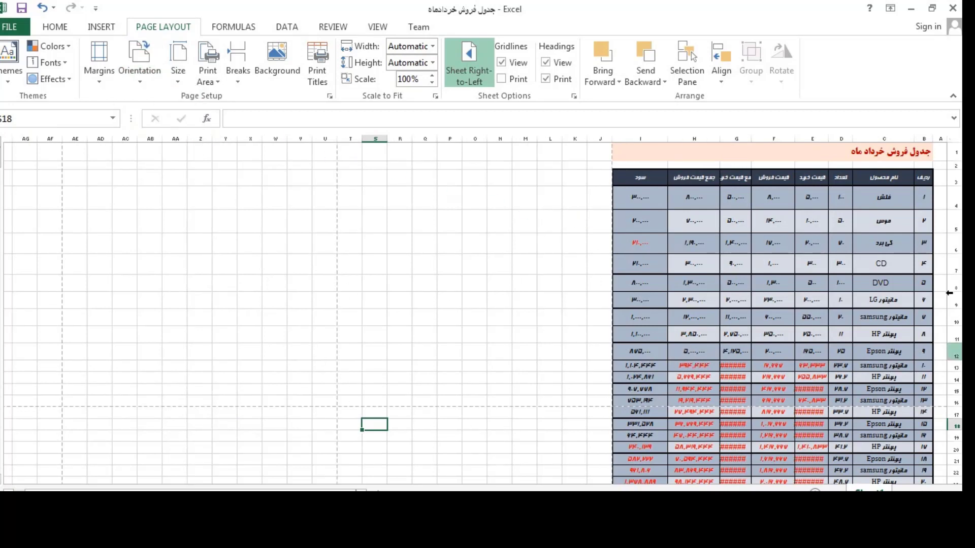
Set the paper size to A4, then review Page Setup's paper size list and cancel.
{"action": "left_click", "coordinate": [184, 80]}
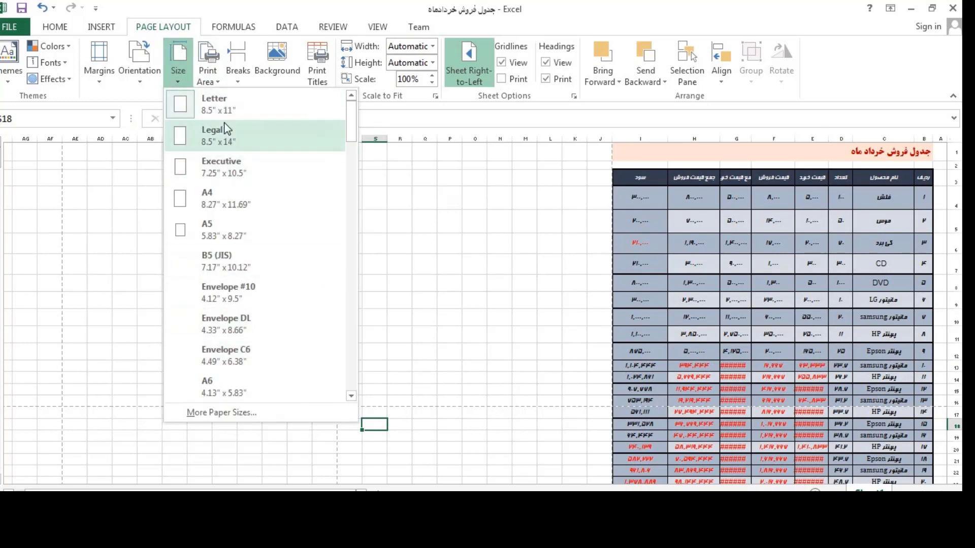
{"action": "left_click", "coordinate": [206, 198]}
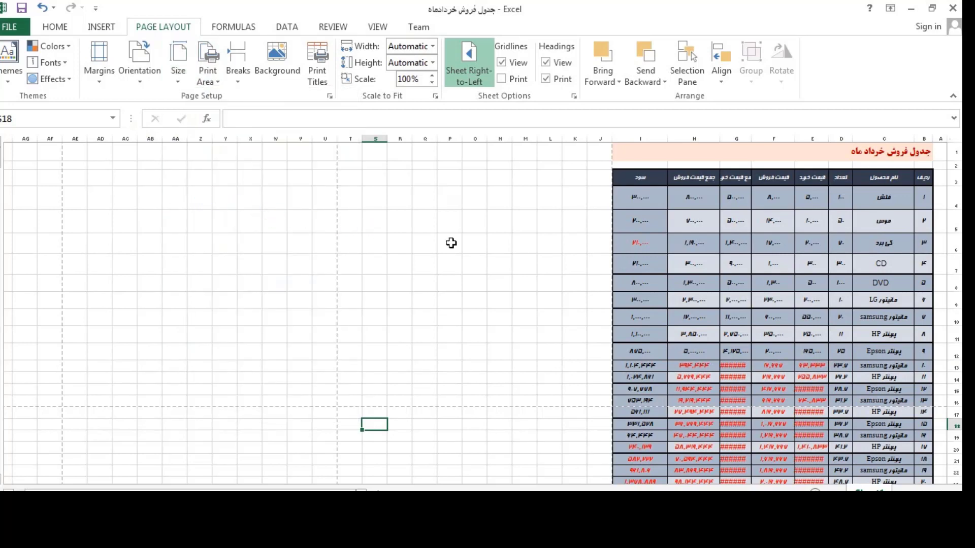
{"action": "left_click", "coordinate": [184, 78]}
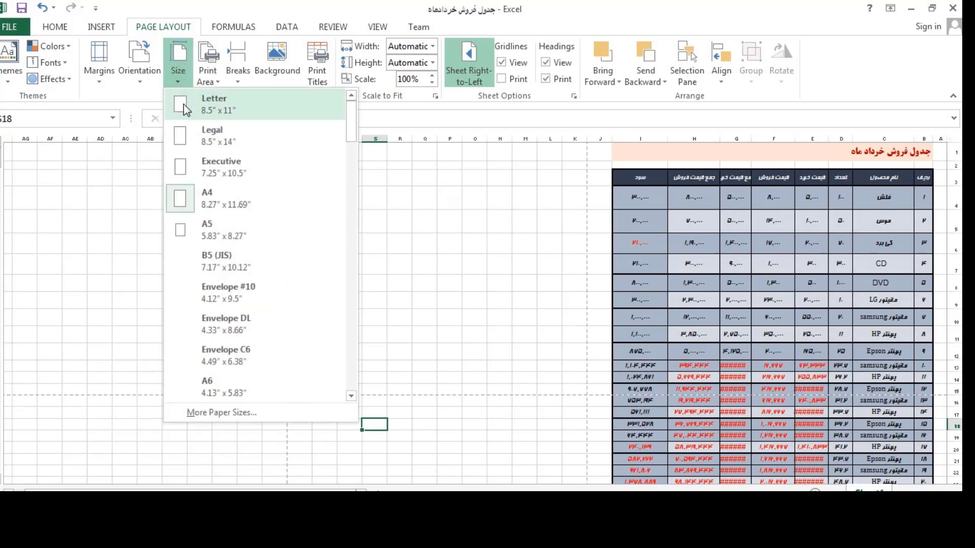
{"action": "left_click", "coordinate": [218, 414]}
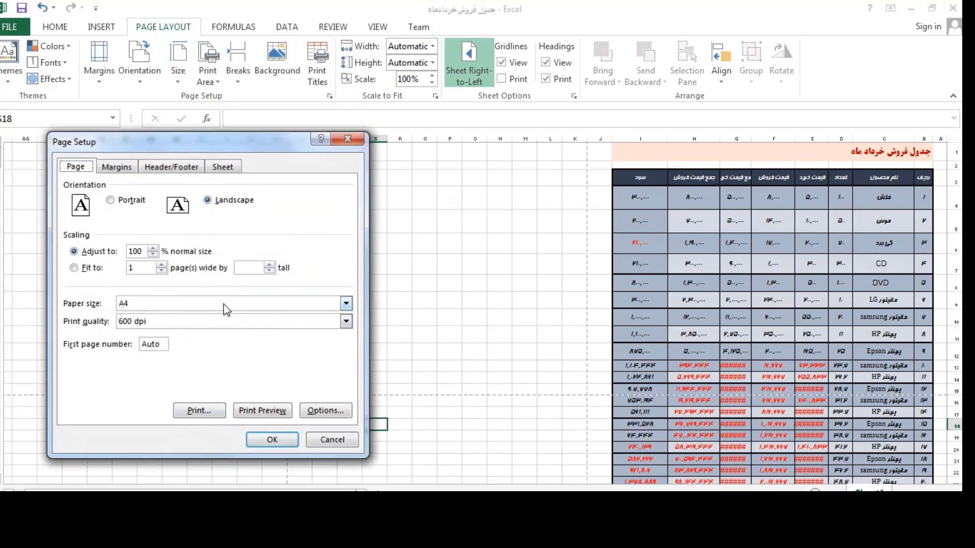
{"action": "left_click", "coordinate": [205, 306]}
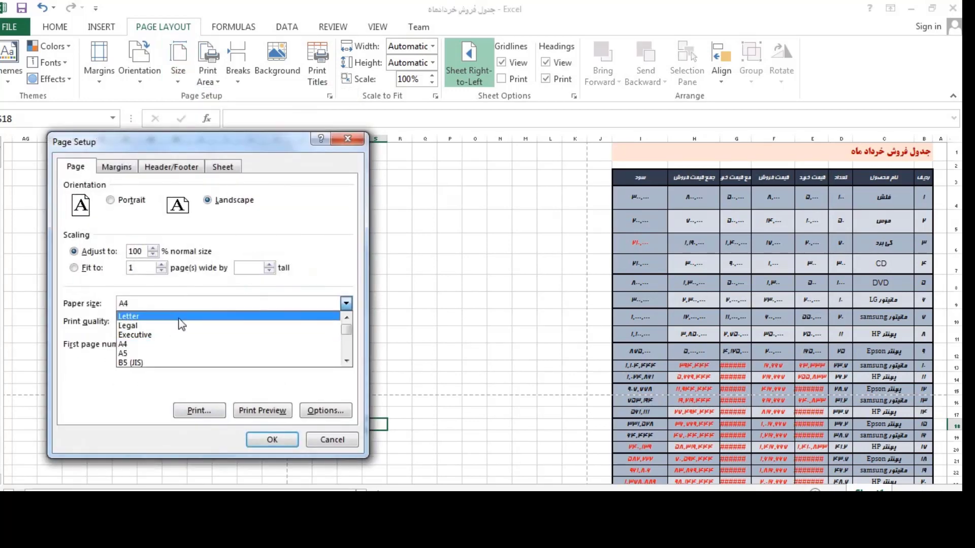
{"action": "left_click", "coordinate": [329, 439]}
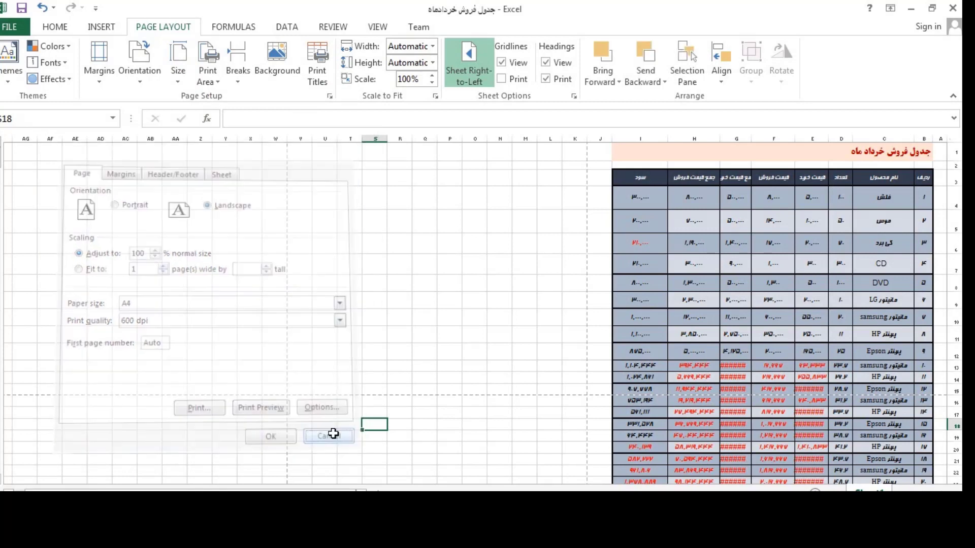
Set the print area to the sales table range B3:I15.
{"action": "left_click", "coordinate": [213, 82]}
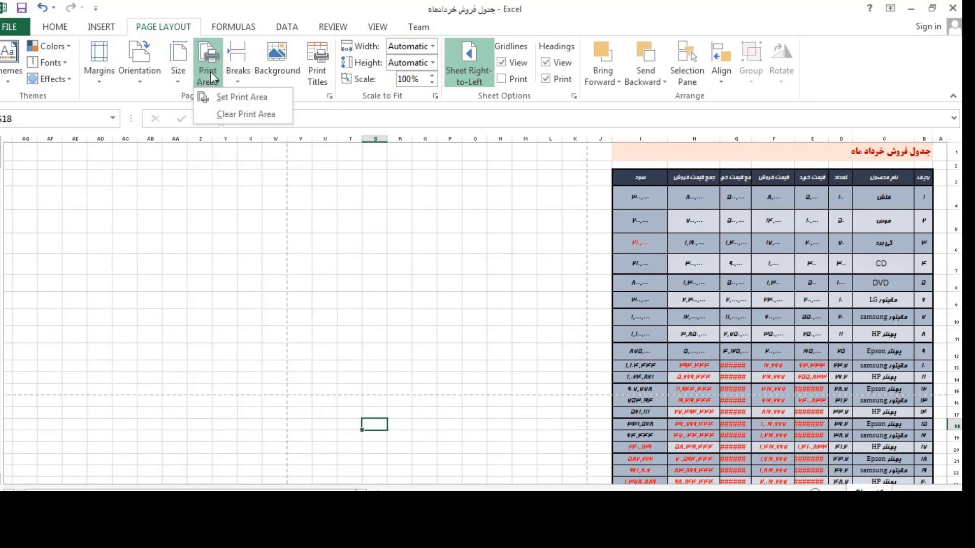
{"action": "left_click", "coordinate": [212, 81]}
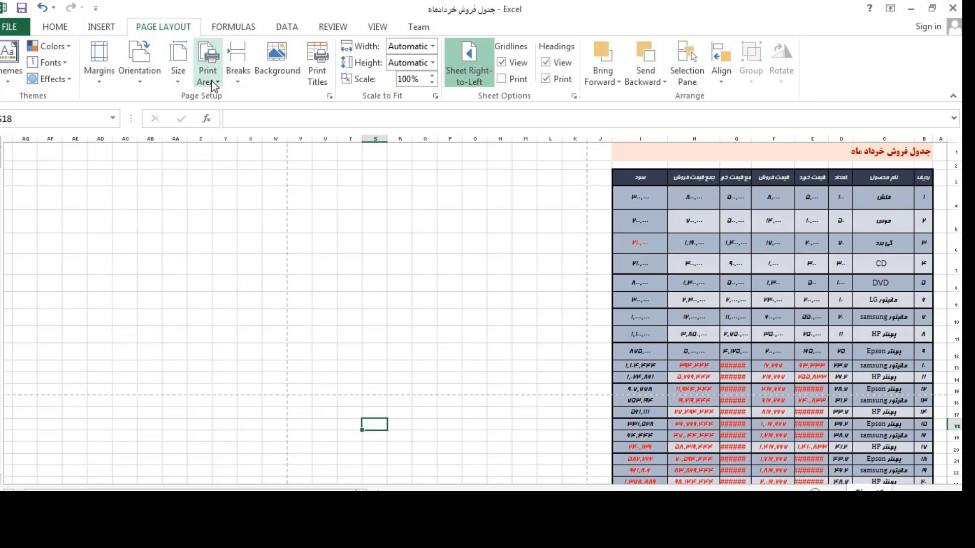
{"action": "left_click", "coordinate": [212, 81]}
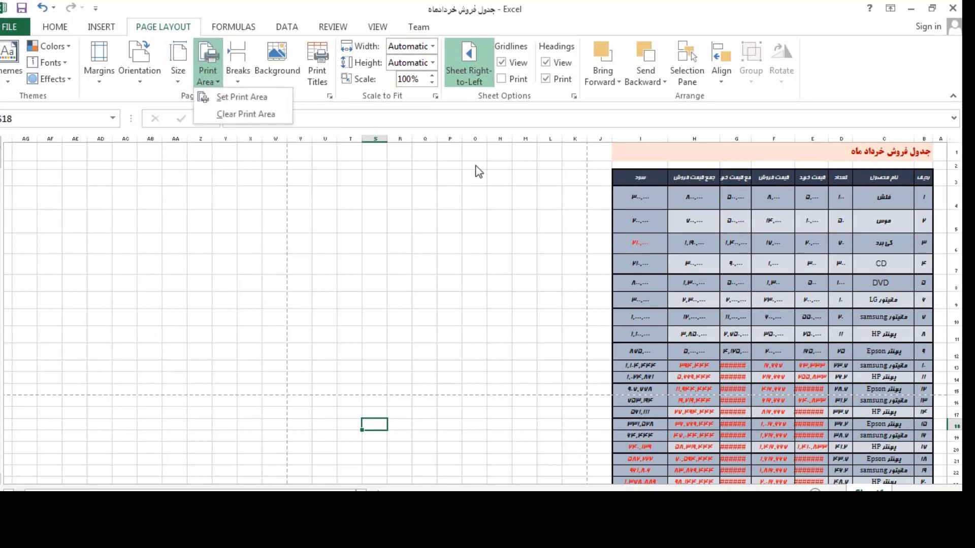
{"action": "left_click", "coordinate": [514, 211]}
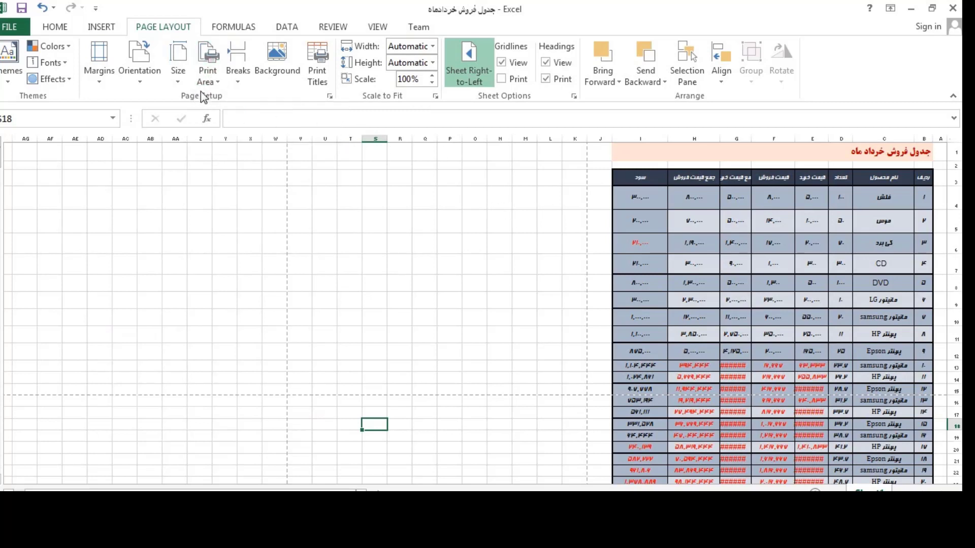
{"action": "left_click_drag", "start_coordinate": [926, 178], "coordinate": [632, 390]}
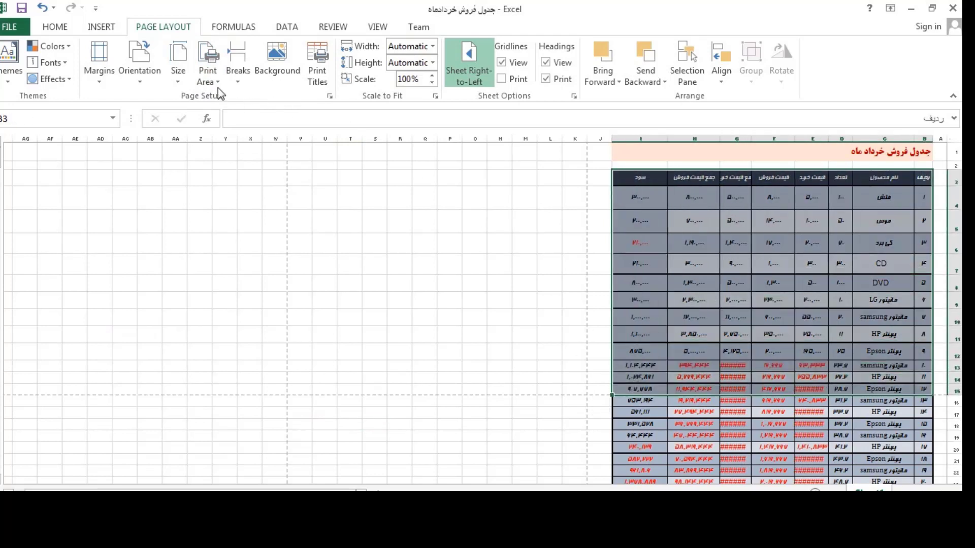
{"action": "left_click", "coordinate": [208, 73]}
{"action": "left_click", "coordinate": [239, 97]}
Add rows B22:I28 to the print area as a second area.
{"action": "scroll", "coordinate": [898, 380], "scroll_direction": "down", "scroll_amount": 1}
{"action": "scroll", "coordinate": [898, 380], "scroll_direction": "down", "scroll_amount": 1}
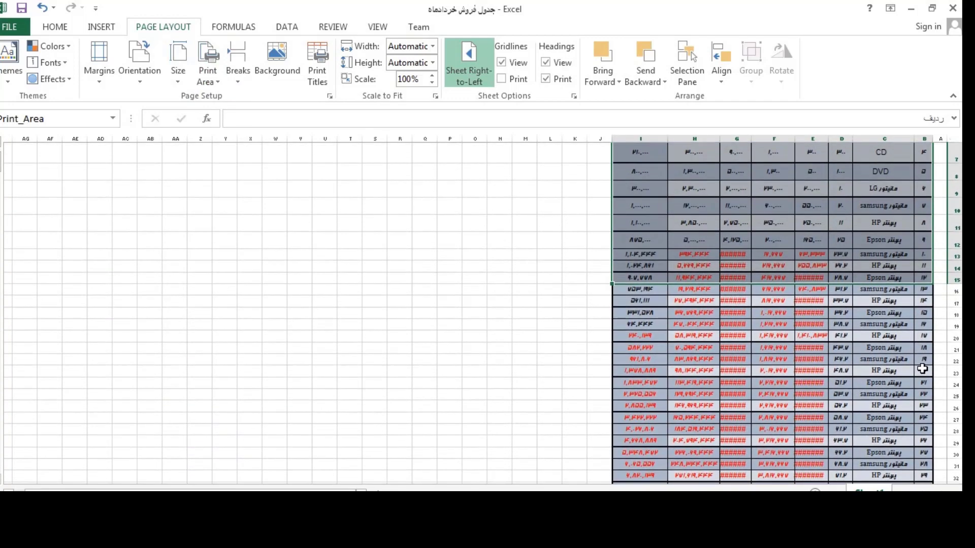
{"action": "left_click_drag", "start_coordinate": [924, 360], "coordinate": [695, 395]}
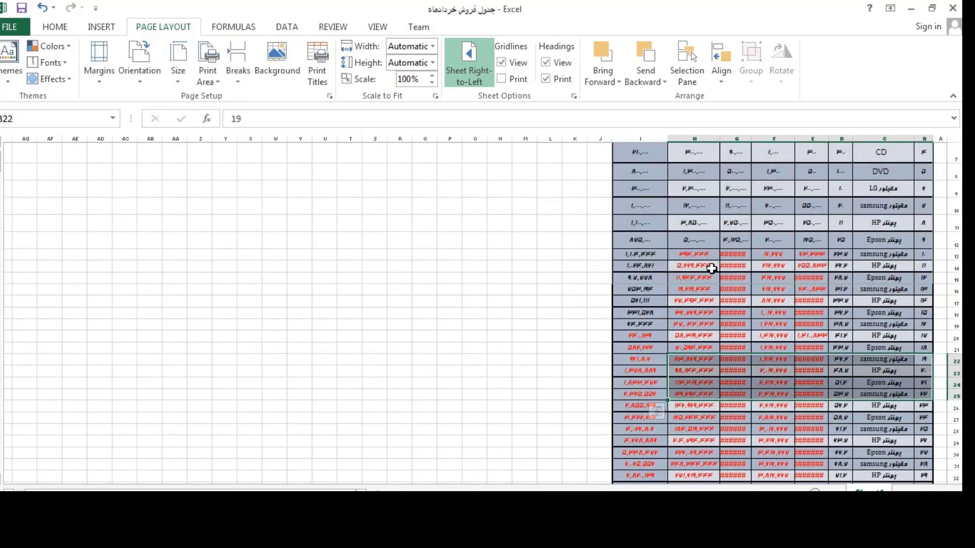
{"action": "left_click_drag", "start_coordinate": [921, 354], "coordinate": [631, 434]}
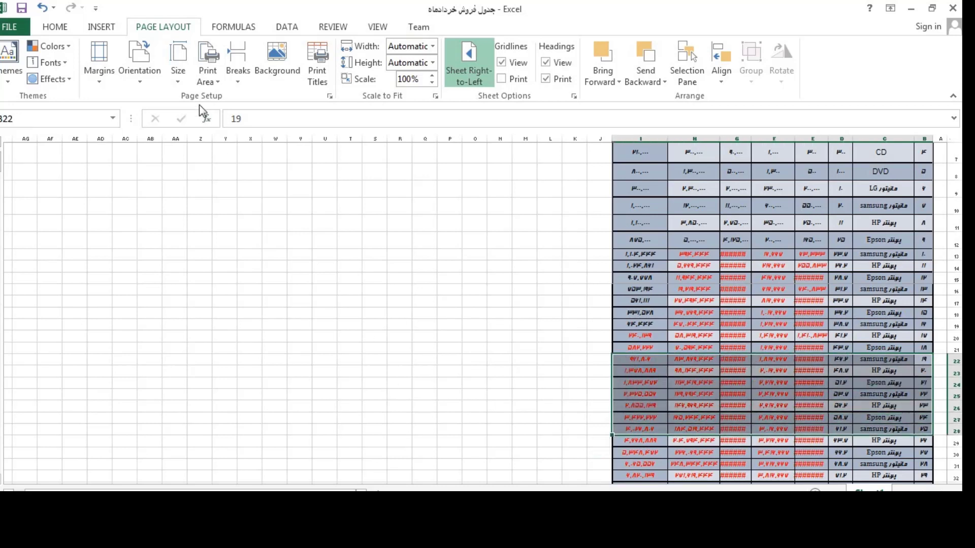
{"action": "left_click", "coordinate": [207, 71]}
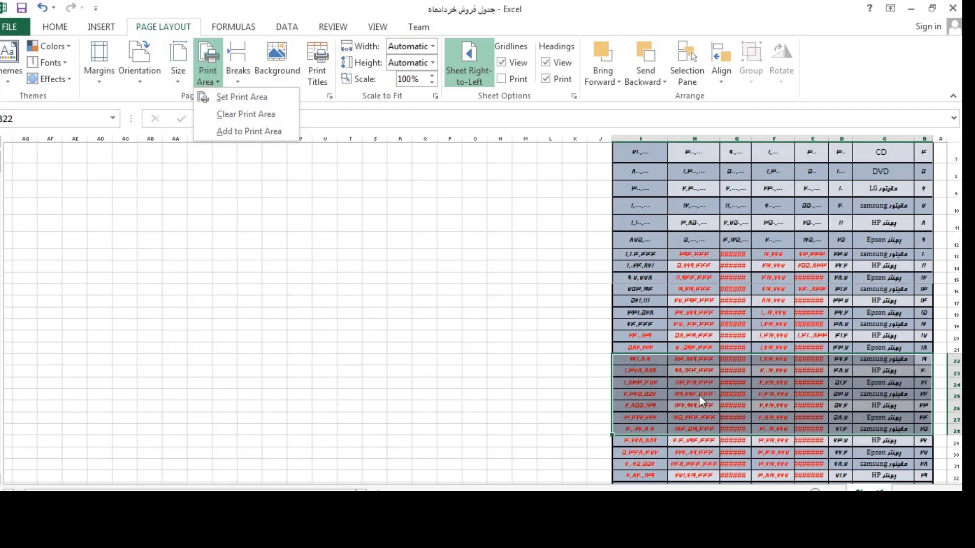
{"action": "left_click", "coordinate": [248, 132]}
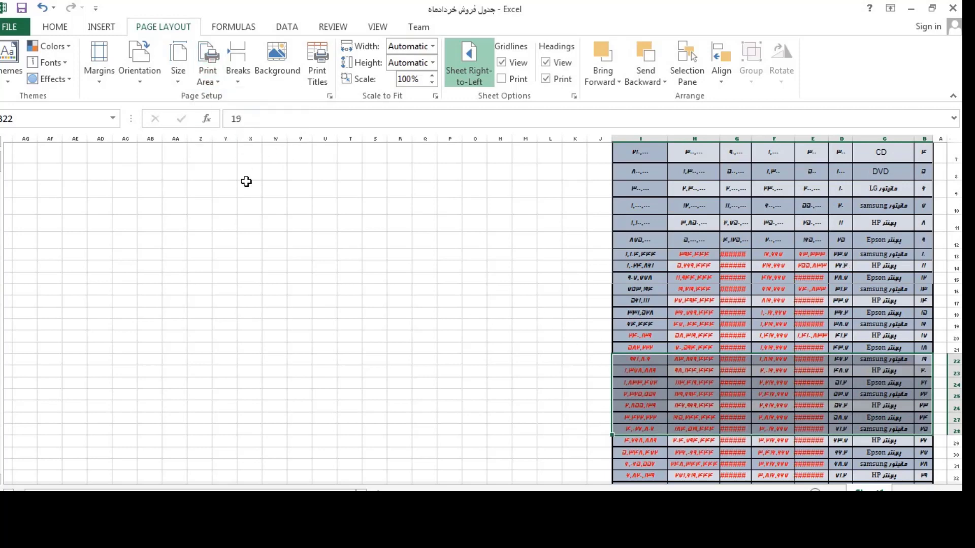
Open the print preview and switch the printout to portrait orientation.
{"action": "left_click", "coordinate": [13, 27]}
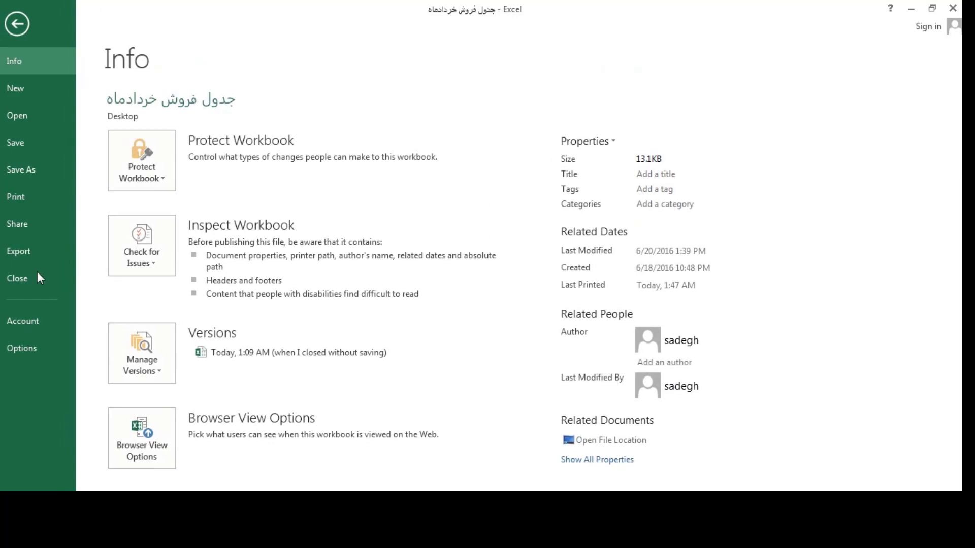
{"action": "left_click", "coordinate": [30, 200]}
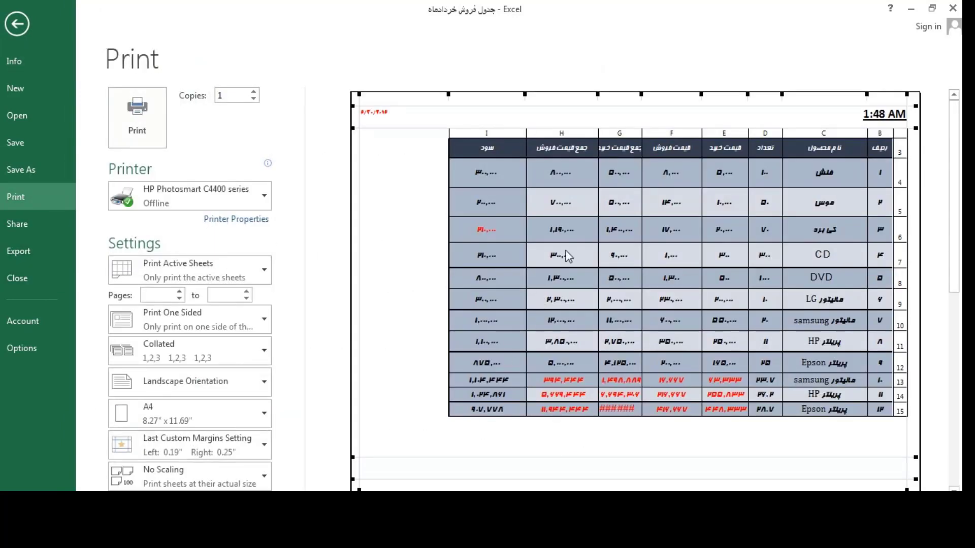
{"action": "left_click", "coordinate": [184, 386]}
{"action": "left_click", "coordinate": [181, 423]}
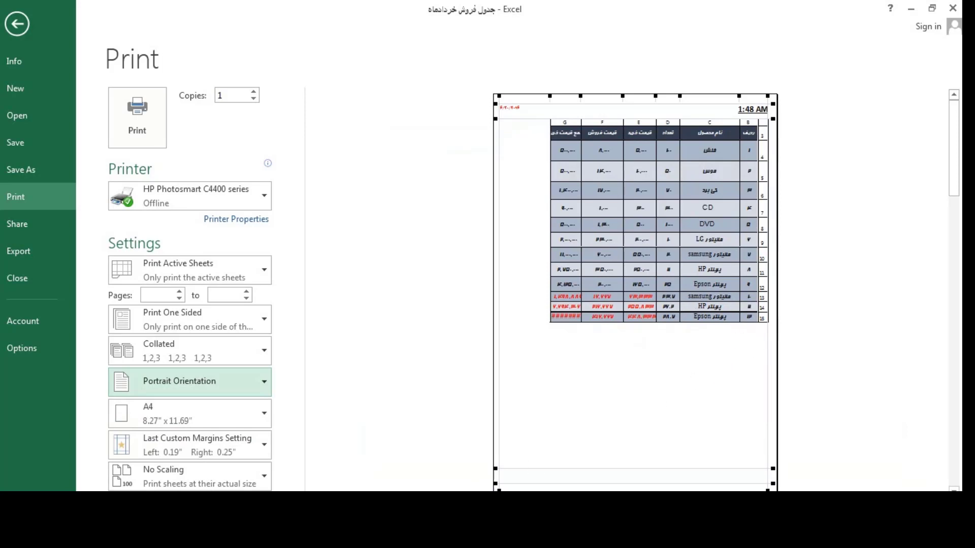
Page through the preview and fit all columns on one page, scaling to 66%.
{"action": "left_click", "coordinate": [390, 500]}
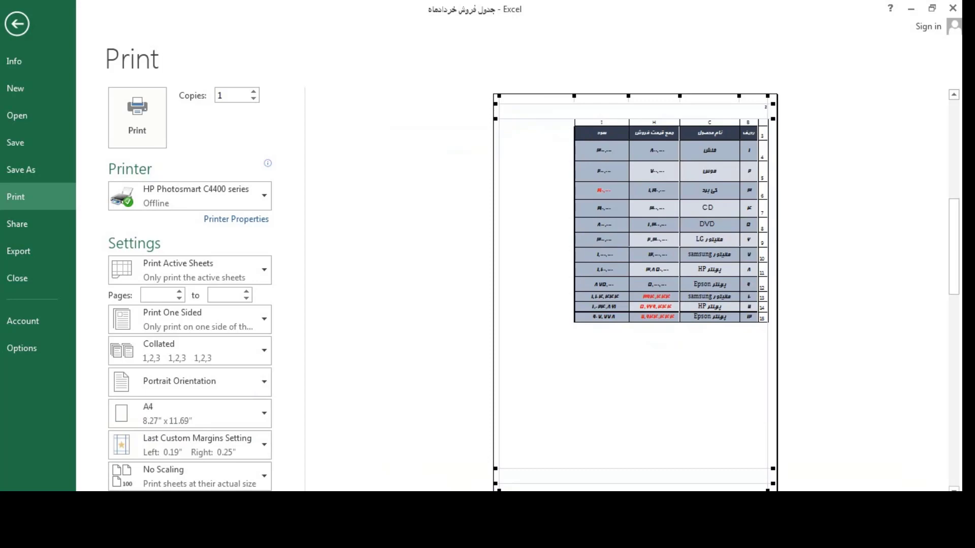
{"action": "scroll", "coordinate": [635, 292], "scroll_direction": "down", "scroll_amount": 1}
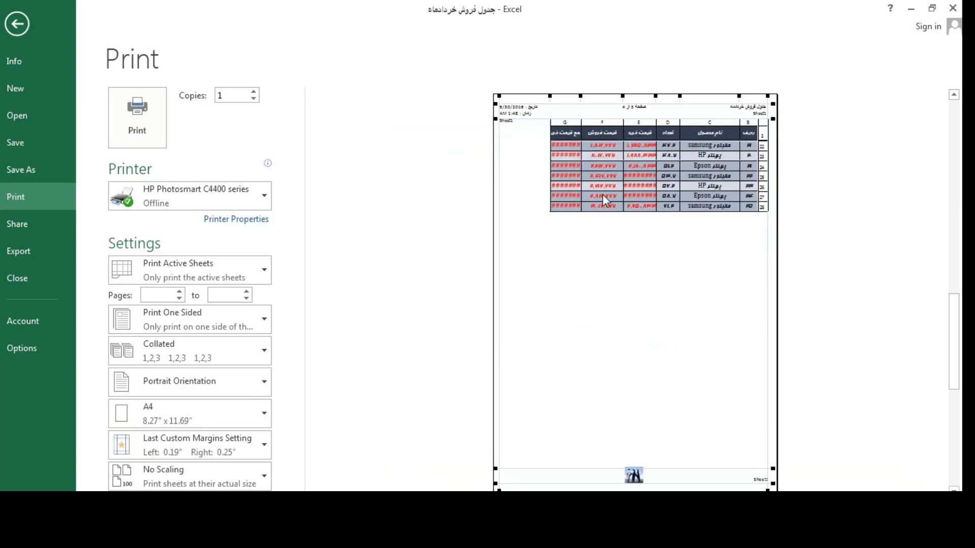
{"action": "scroll", "coordinate": [694, 275], "scroll_direction": "down", "scroll_amount": 1}
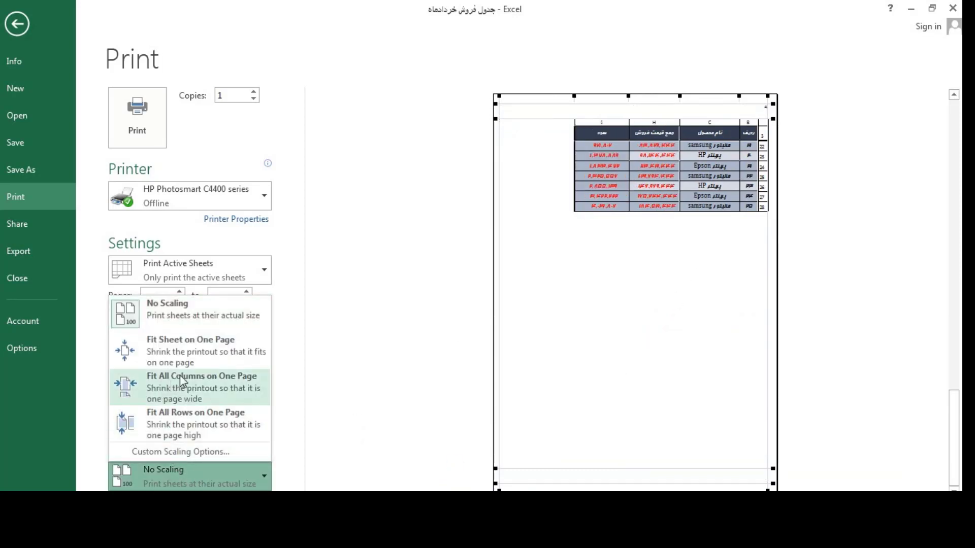
{"action": "left_click", "coordinate": [197, 400]}
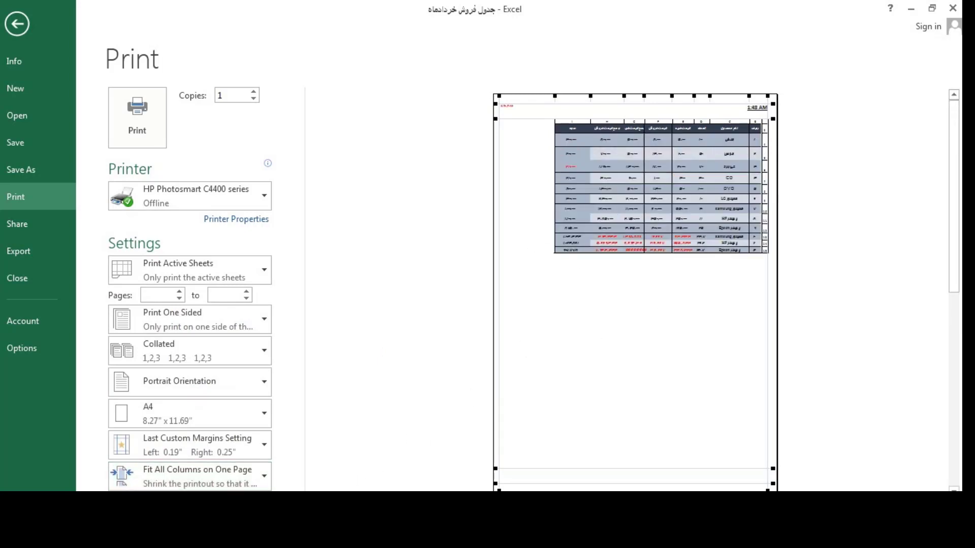
{"action": "scroll", "coordinate": [663, 246], "scroll_direction": "down", "scroll_amount": 1}
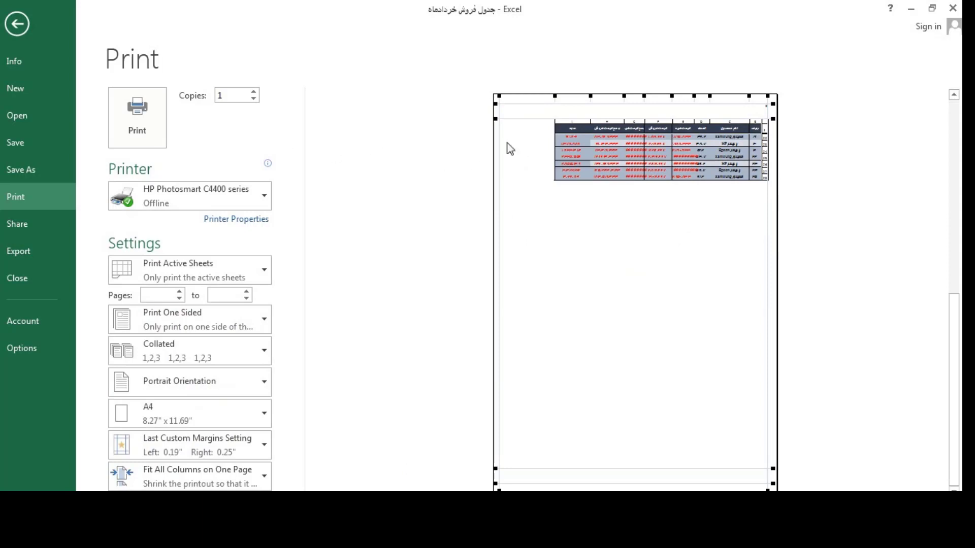
{"action": "left_click", "coordinate": [18, 27]}
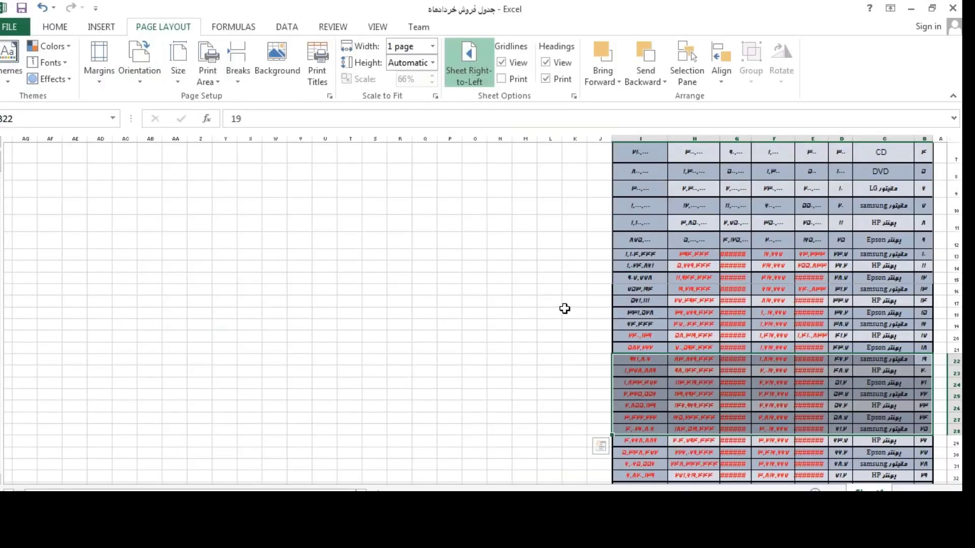
Clear the print area so the whole sales table prints.
{"action": "left_click", "coordinate": [810, 226]}
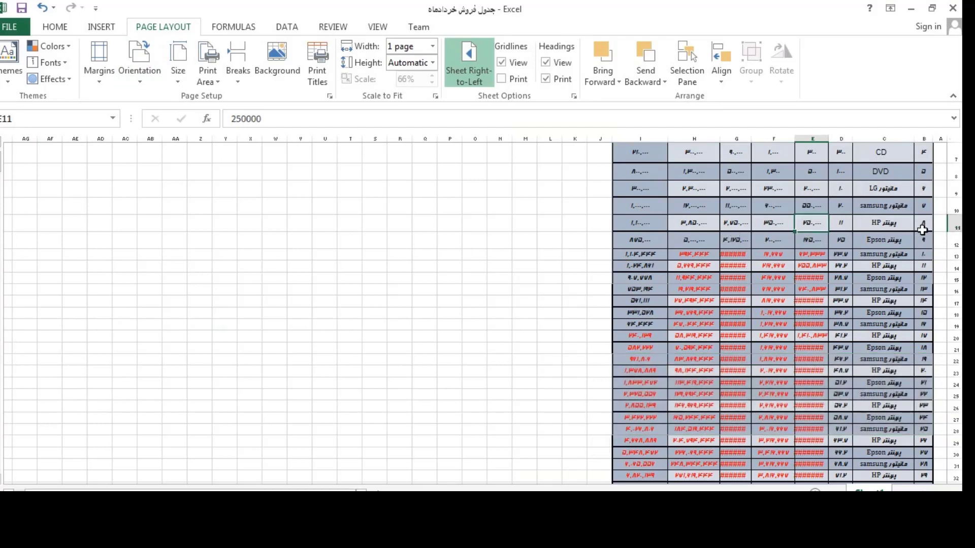
{"action": "left_click", "coordinate": [208, 76]}
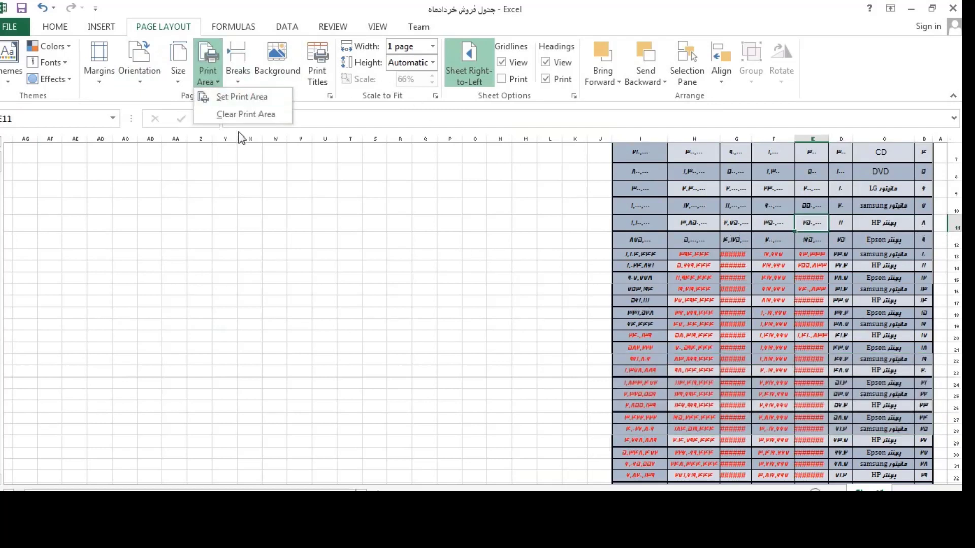
{"action": "left_click", "coordinate": [239, 114]}
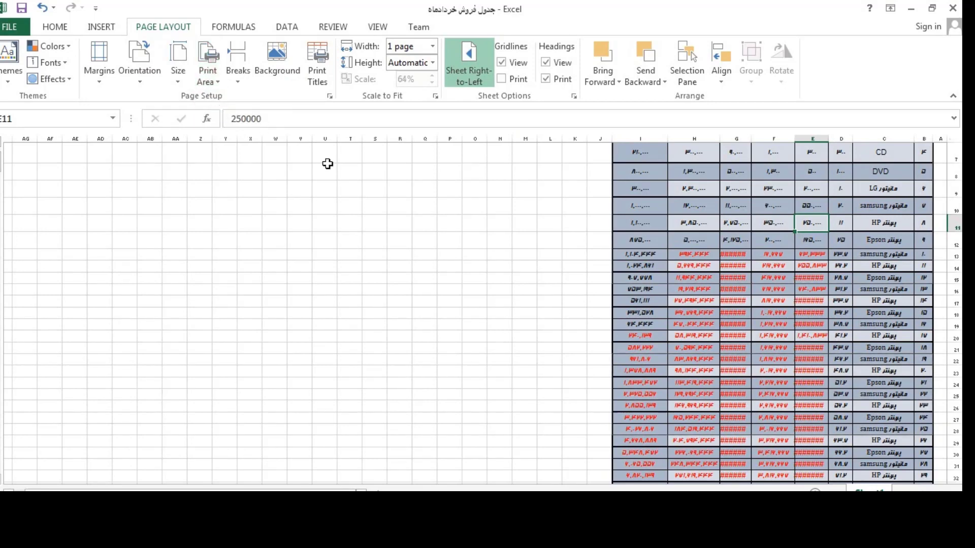
Check the print preview showing the full table at 64% scale, then return to the sheet.
{"action": "left_click", "coordinate": [10, 26]}
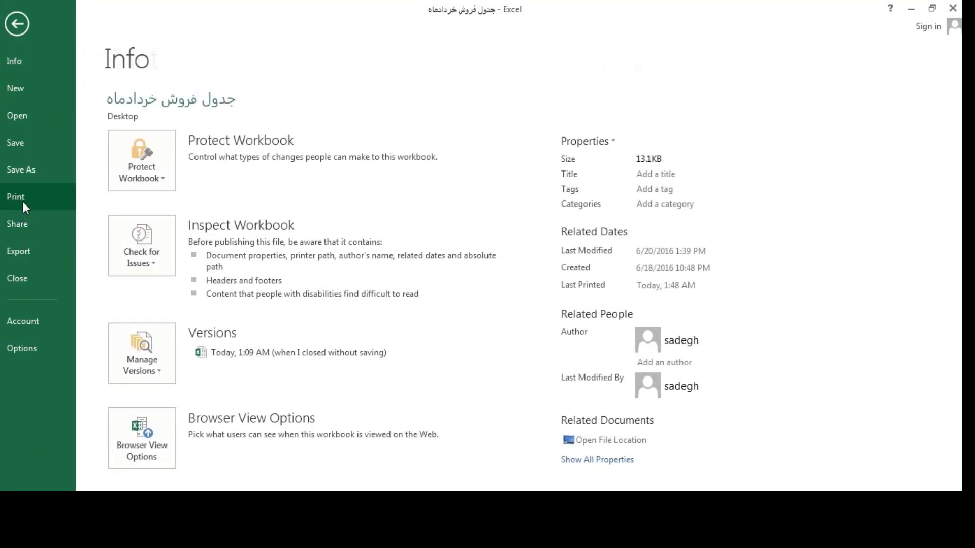
{"action": "left_click", "coordinate": [23, 202]}
{"action": "scroll", "coordinate": [634, 292], "scroll_direction": "down", "scroll_amount": 2}
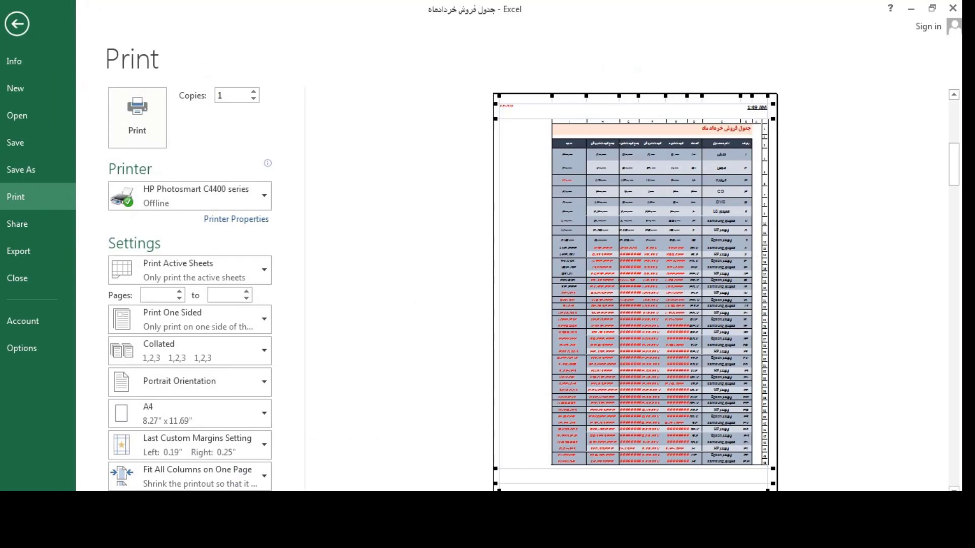
{"action": "scroll", "coordinate": [635, 292], "scroll_direction": "down", "scroll_amount": 2}
{"action": "scroll", "coordinate": [635, 292], "scroll_direction": "down", "scroll_amount": 2}
{"action": "left_click", "coordinate": [18, 23]}
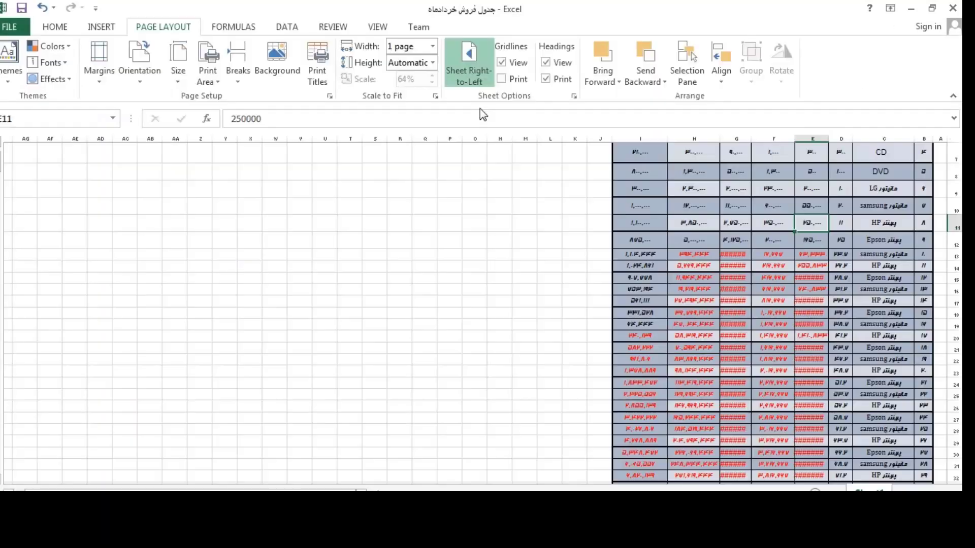
{"action": "left_click", "coordinate": [754, 207]}
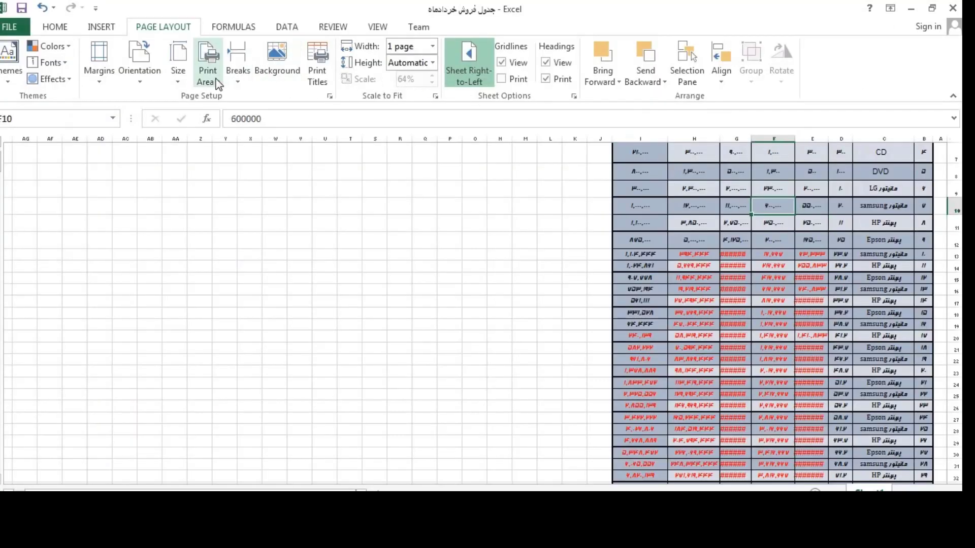
Insert a manual page break above row 13, after the ninth product row.
{"action": "left_click", "coordinate": [243, 76]}
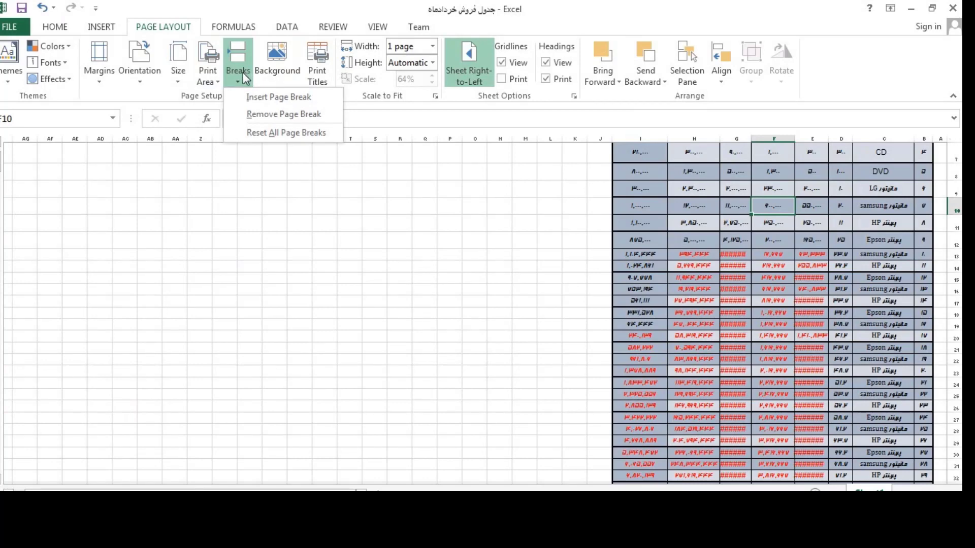
{"action": "left_click", "coordinate": [579, 276]}
{"action": "scroll", "coordinate": [799, 331], "scroll_direction": "up", "scroll_amount": 2}
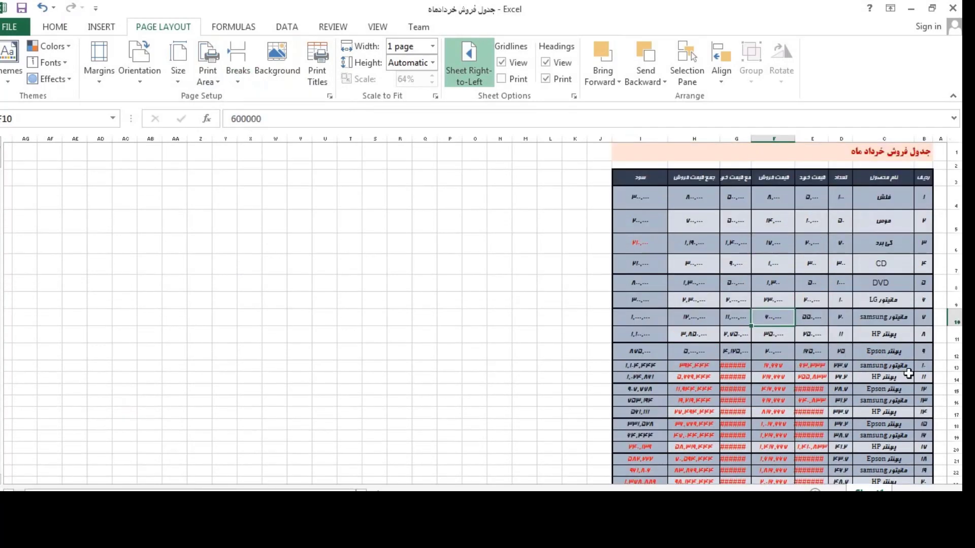
{"action": "left_click_drag", "start_coordinate": [925, 368], "coordinate": [487, 368]}
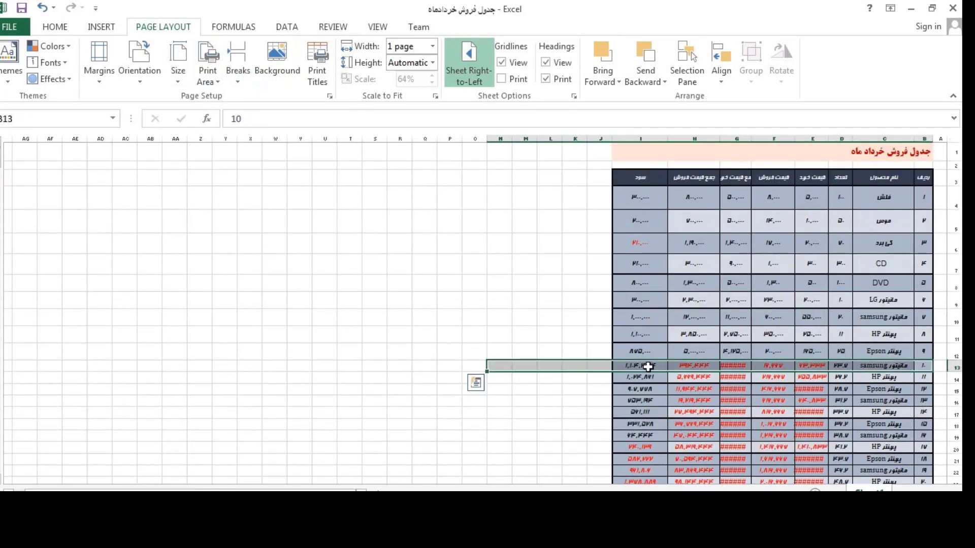
{"action": "left_click", "coordinate": [957, 369]}
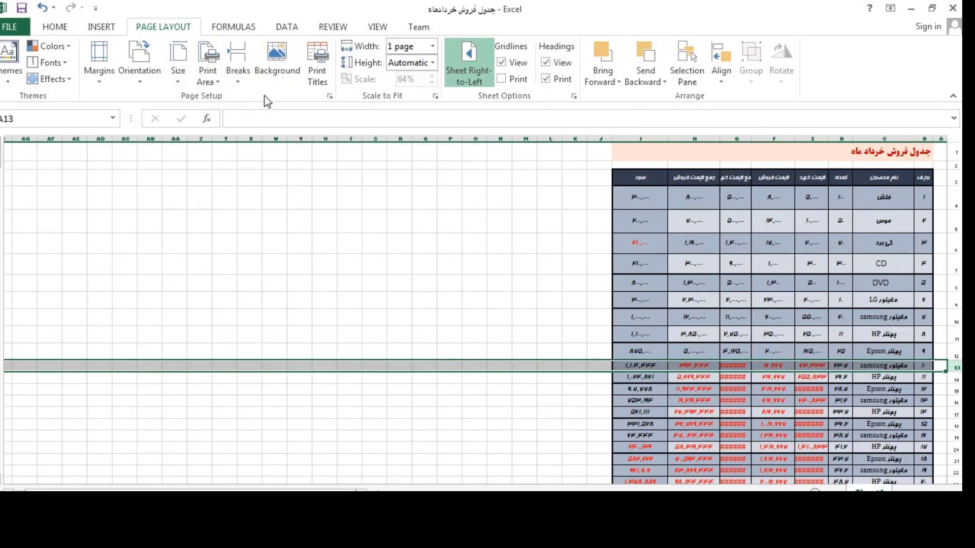
{"action": "left_click", "coordinate": [237, 66]}
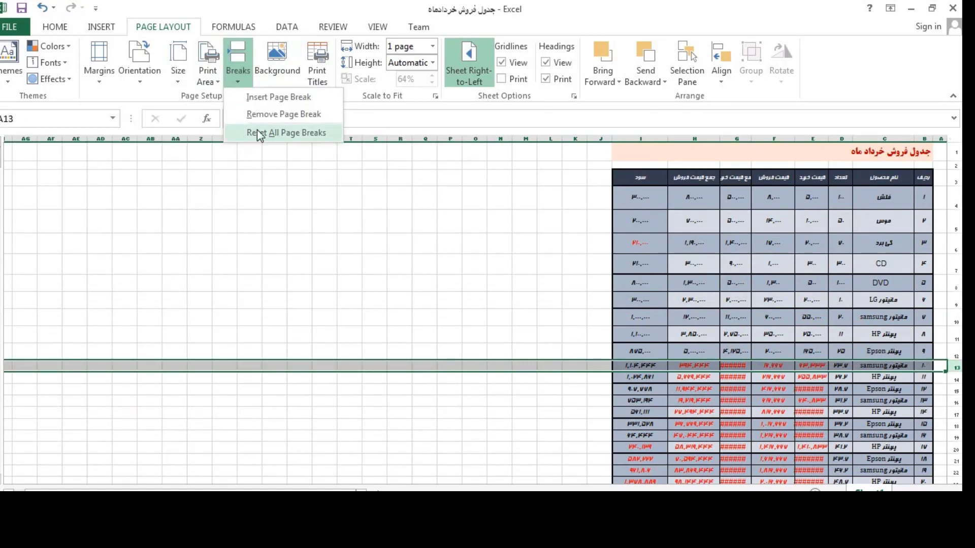
{"action": "left_click", "coordinate": [269, 101]}
{"action": "left_click", "coordinate": [592, 357]}
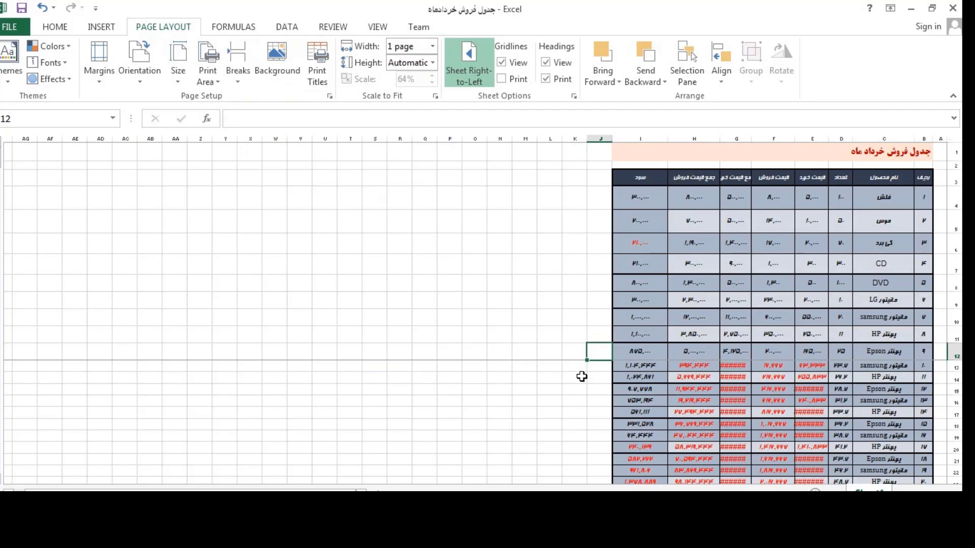
{"action": "left_click", "coordinate": [10, 26]}
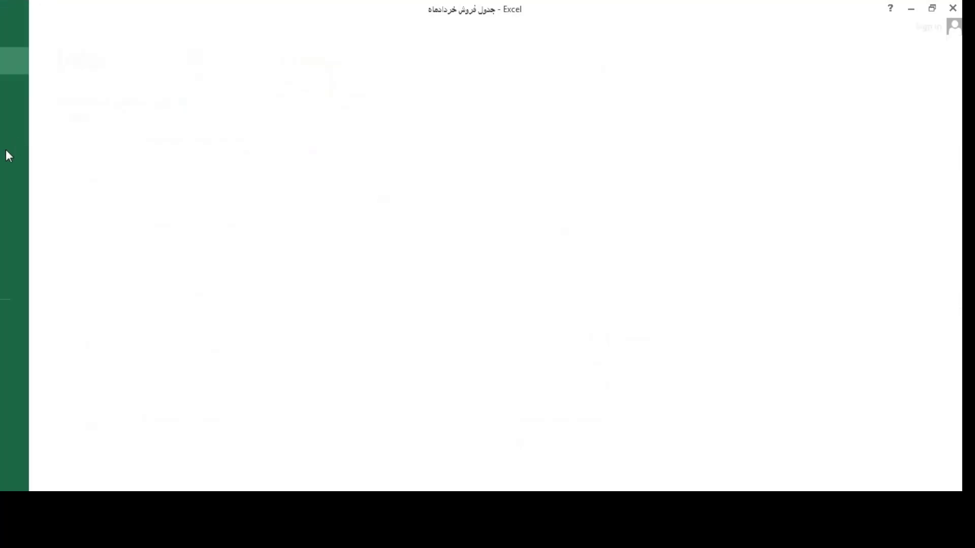
{"action": "left_click", "coordinate": [15, 198]}
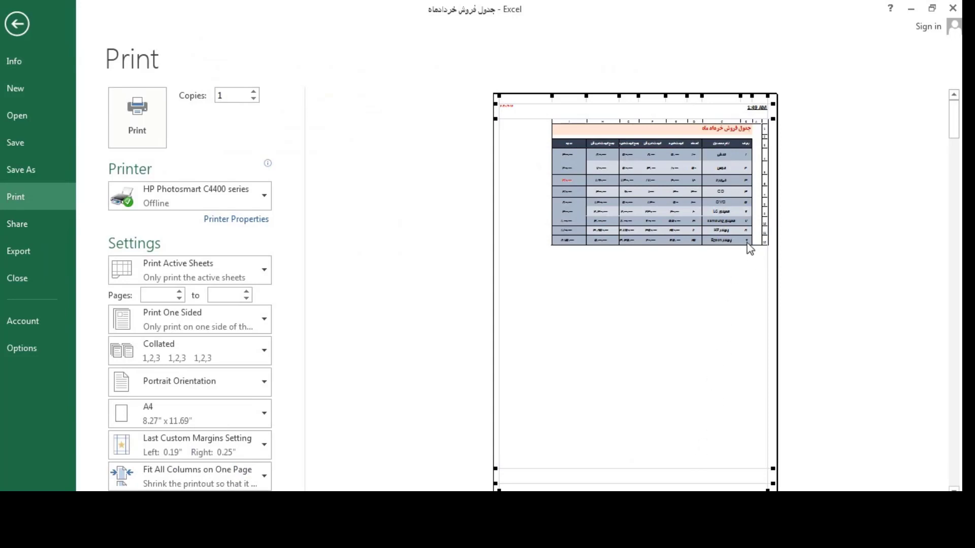
{"action": "left_click", "coordinate": [732, 201]}
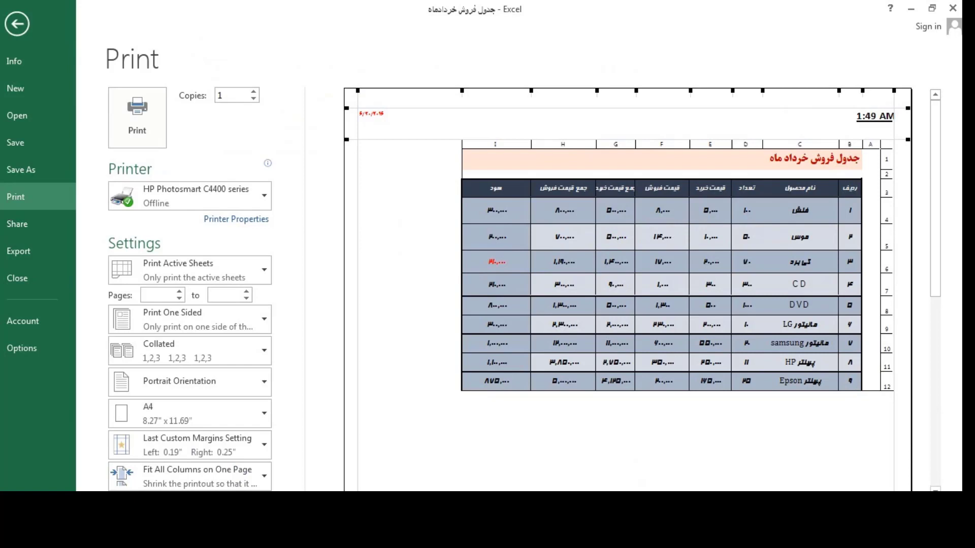
{"action": "scroll", "coordinate": [618, 318], "scroll_direction": "down", "scroll_amount": 3}
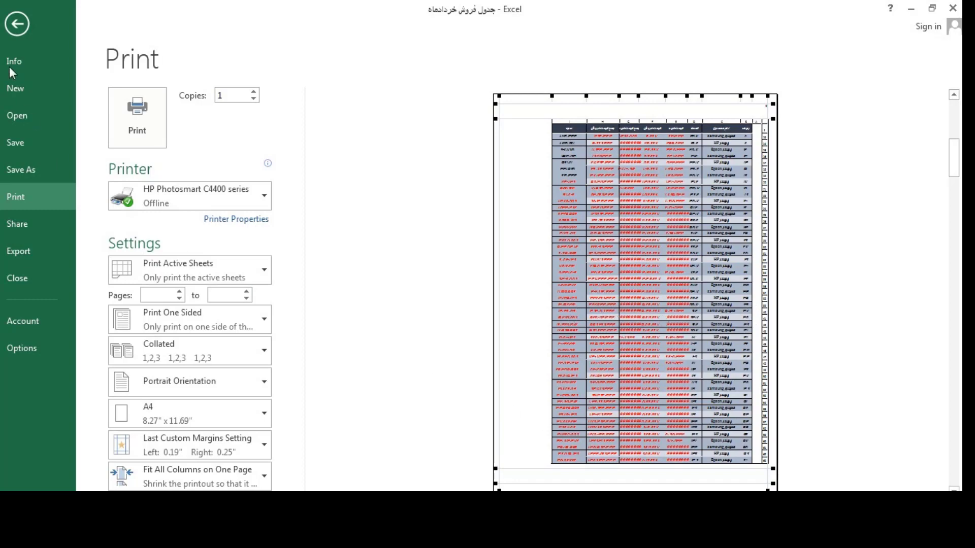
{"action": "left_click", "coordinate": [16, 25]}
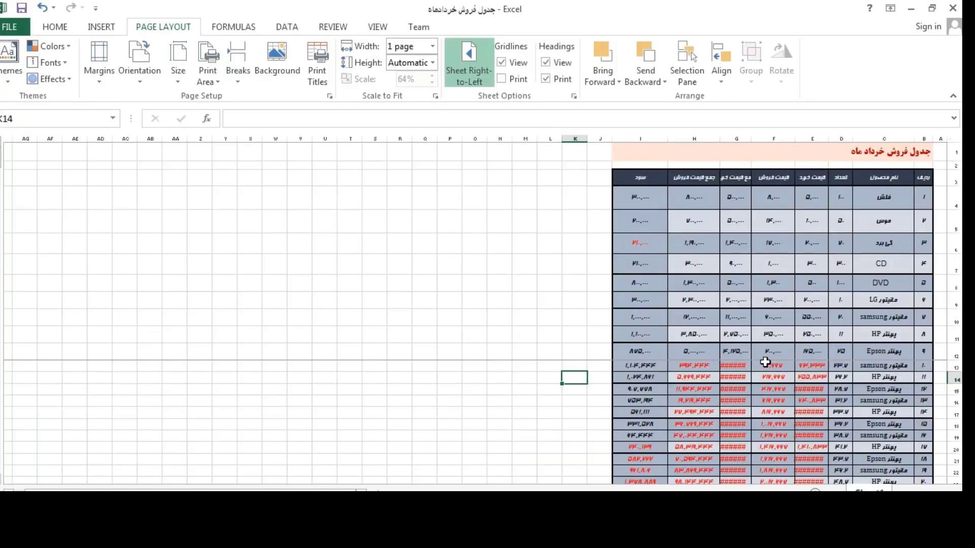
Remove the manual page break between rows 12 and 13 with Remove Page Break.
{"action": "left_click", "coordinate": [567, 352]}
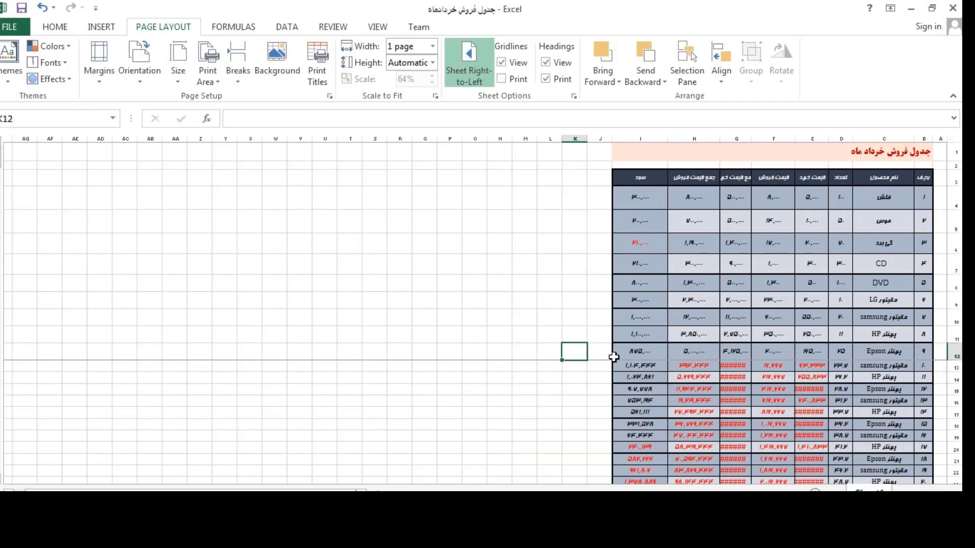
{"action": "left_click", "coordinate": [238, 71]}
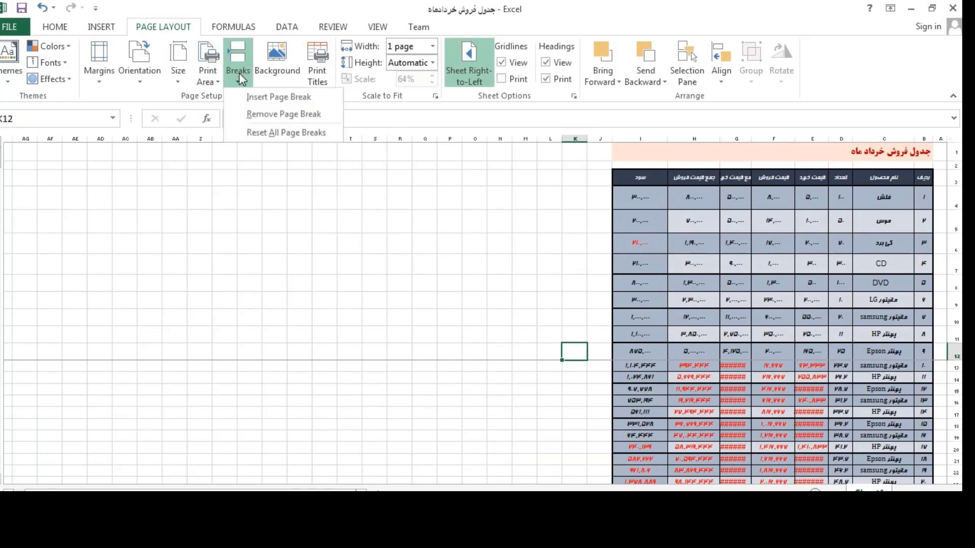
{"action": "left_click", "coordinate": [276, 115]}
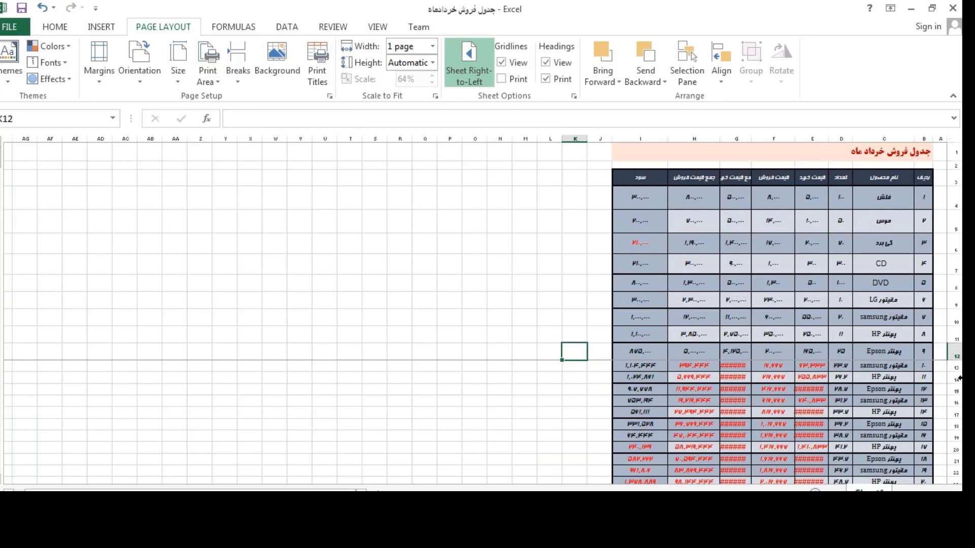
{"action": "left_click_drag", "start_coordinate": [957, 356], "coordinate": [956, 366]}
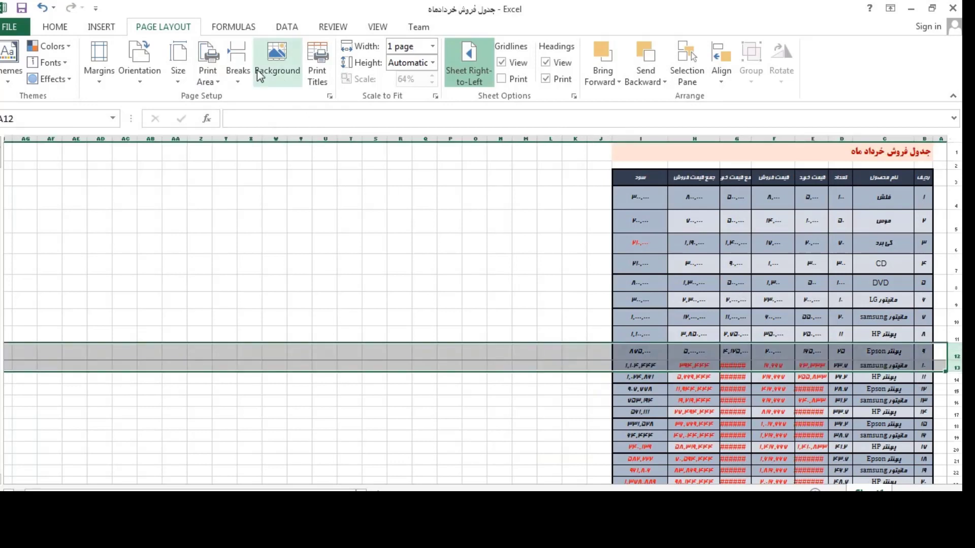
{"action": "left_click", "coordinate": [238, 71]}
{"action": "left_click", "coordinate": [276, 115]}
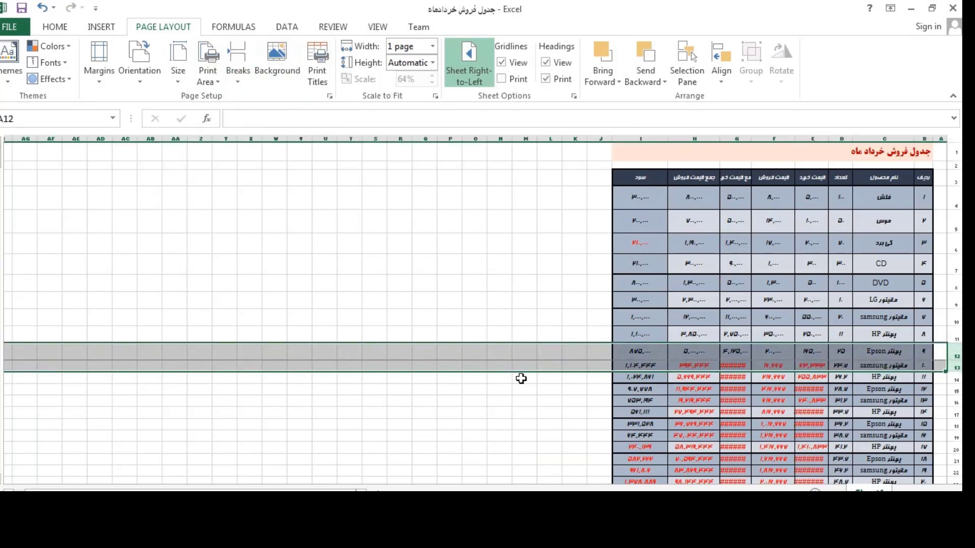
{"action": "left_click", "coordinate": [711, 356]}
{"action": "left_click", "coordinate": [956, 367]}
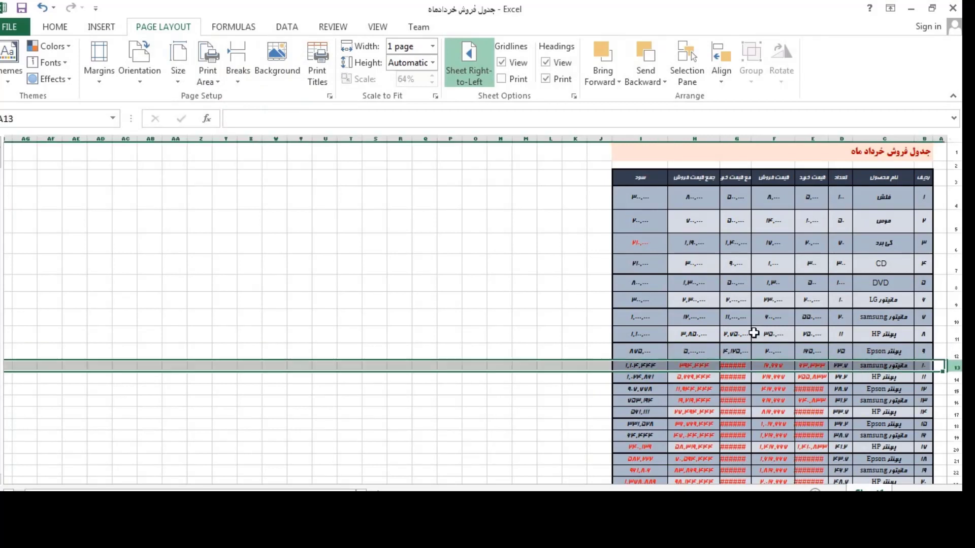
{"action": "left_click", "coordinate": [239, 63]}
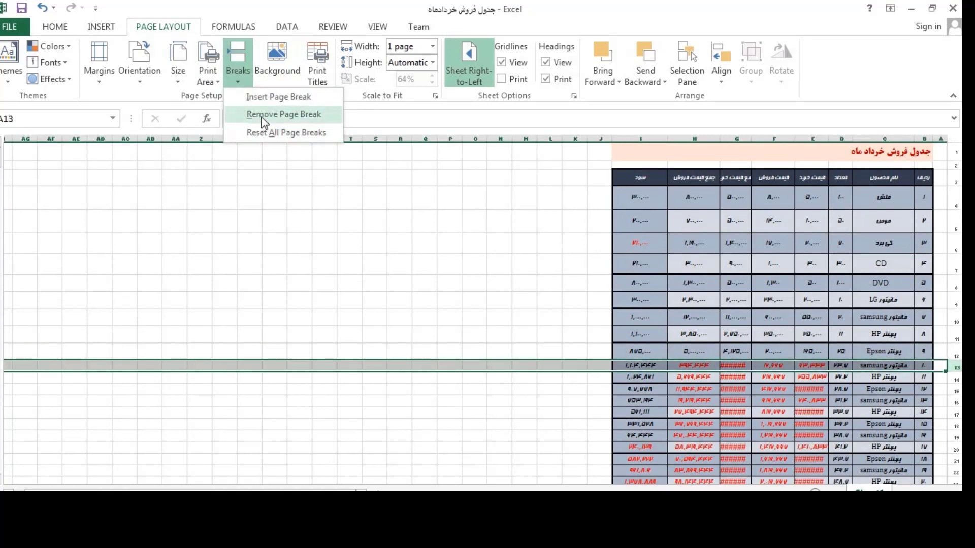
{"action": "left_click", "coordinate": [264, 115]}
{"action": "left_click", "coordinate": [475, 318]}
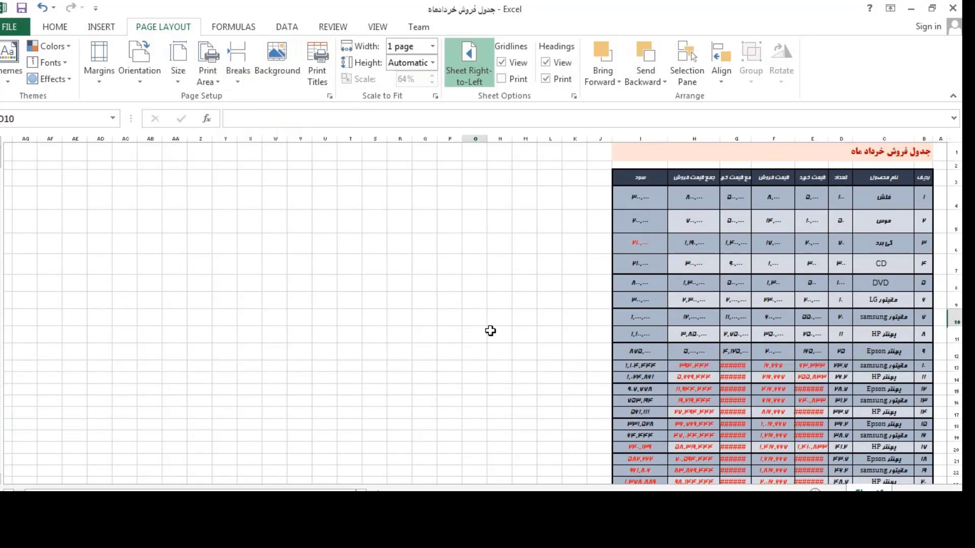
Reset all page breaks so the sheet has no manual breaks.
{"action": "left_click", "coordinate": [956, 366]}
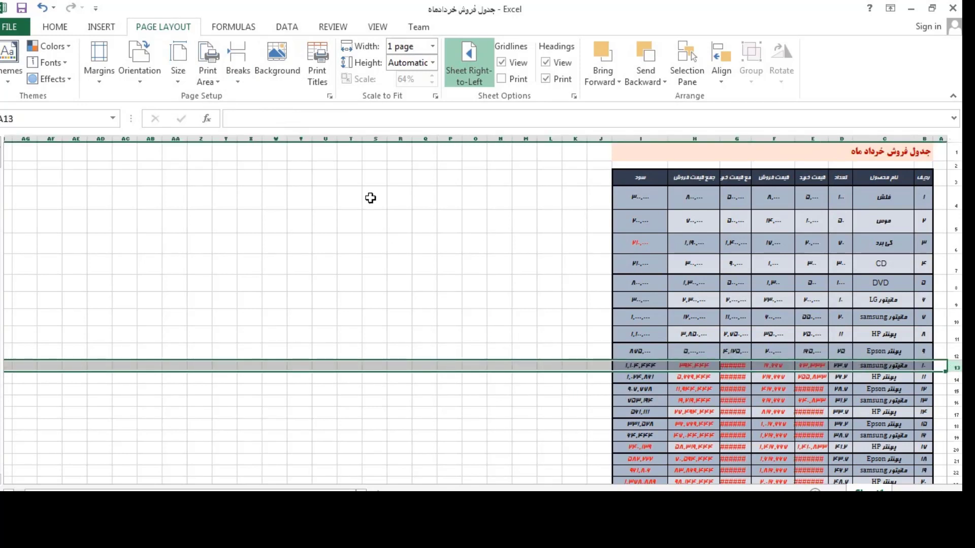
{"action": "left_click", "coordinate": [238, 63]}
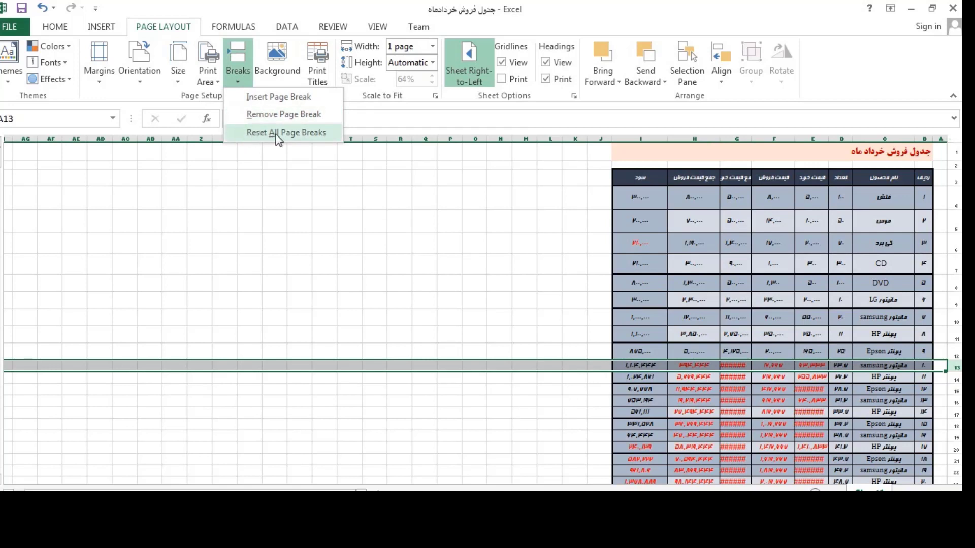
{"action": "left_click", "coordinate": [280, 97]}
{"action": "left_click", "coordinate": [524, 243]}
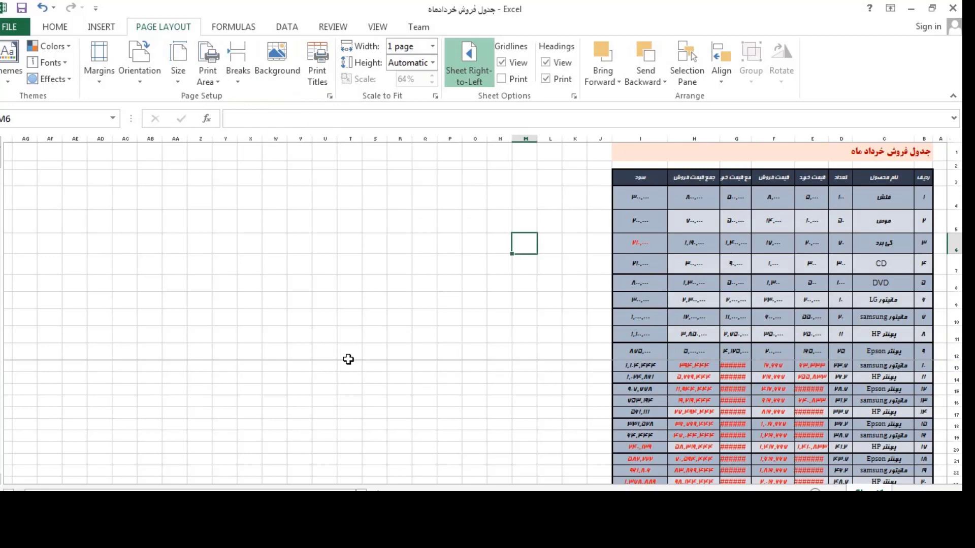
{"action": "left_click", "coordinate": [234, 76]}
{"action": "left_click", "coordinate": [267, 135]}
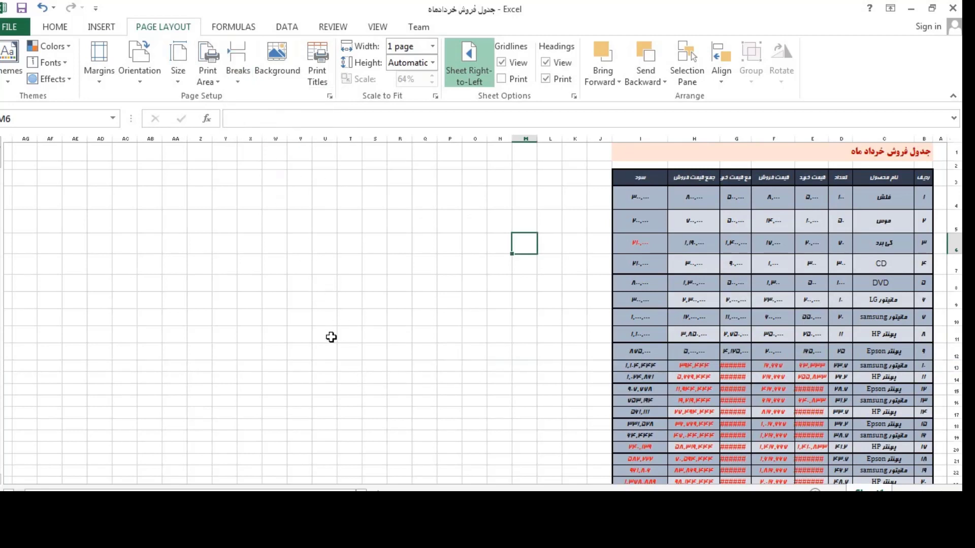
{"action": "left_click", "coordinate": [463, 298]}
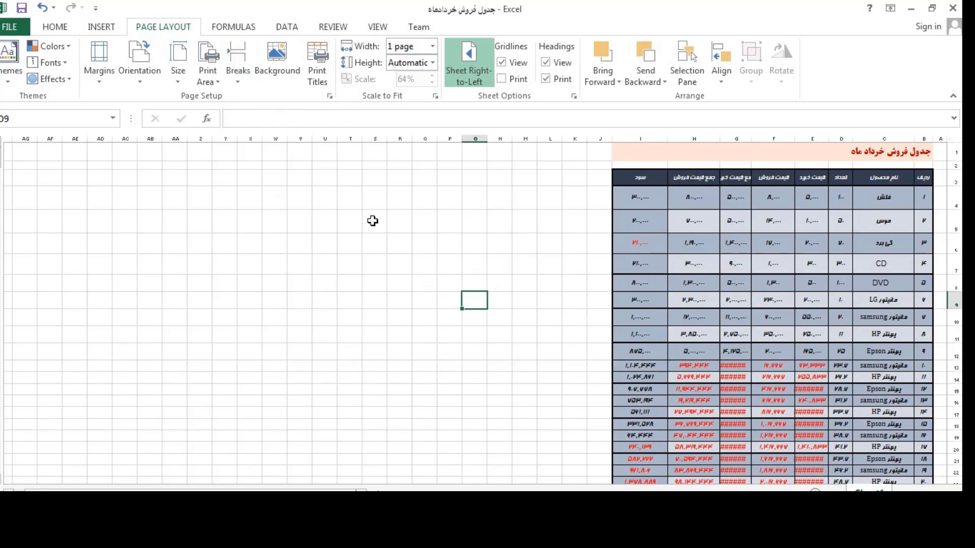
{"action": "left_click", "coordinate": [553, 237]}
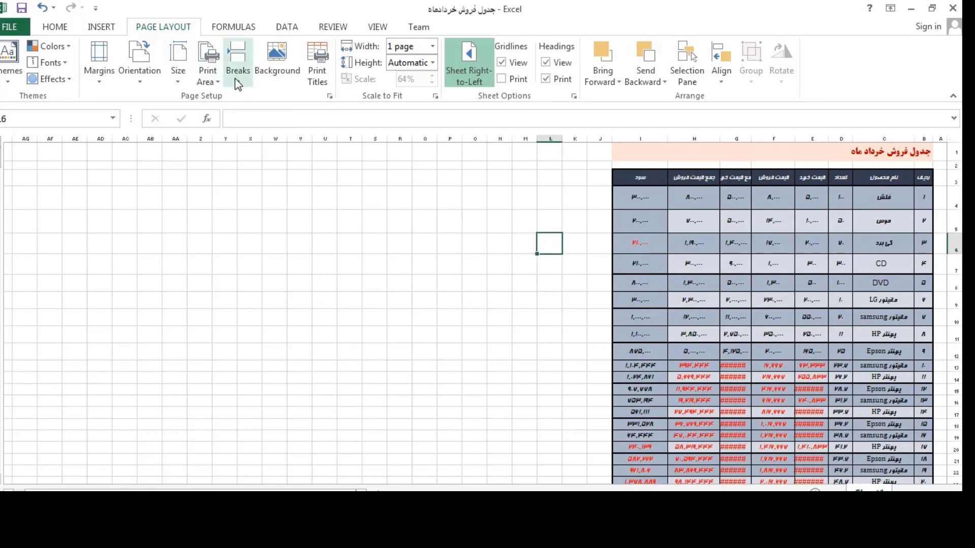
Set the Chrysanthemum sample picture as the worksheet background, working offline.
{"action": "left_click", "coordinate": [237, 81]}
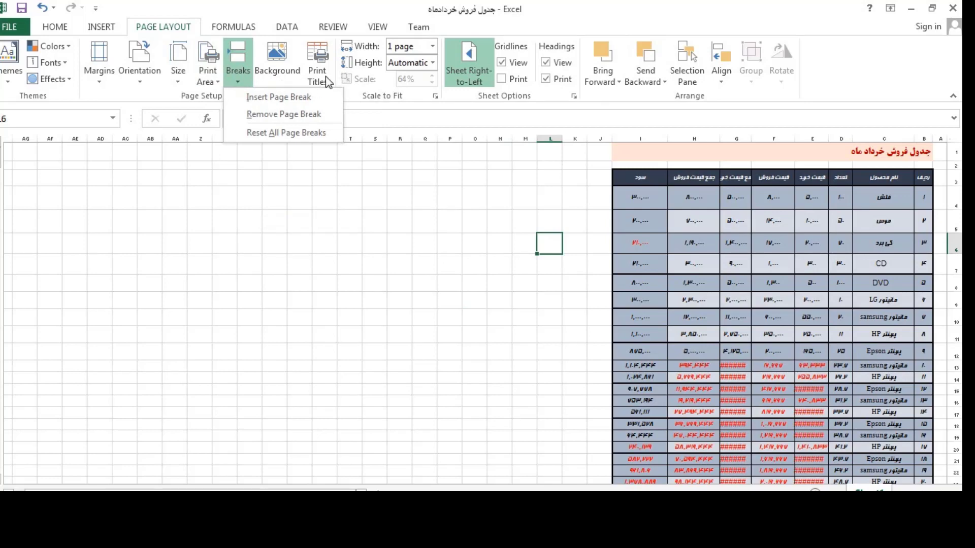
{"action": "left_click", "coordinate": [276, 74]}
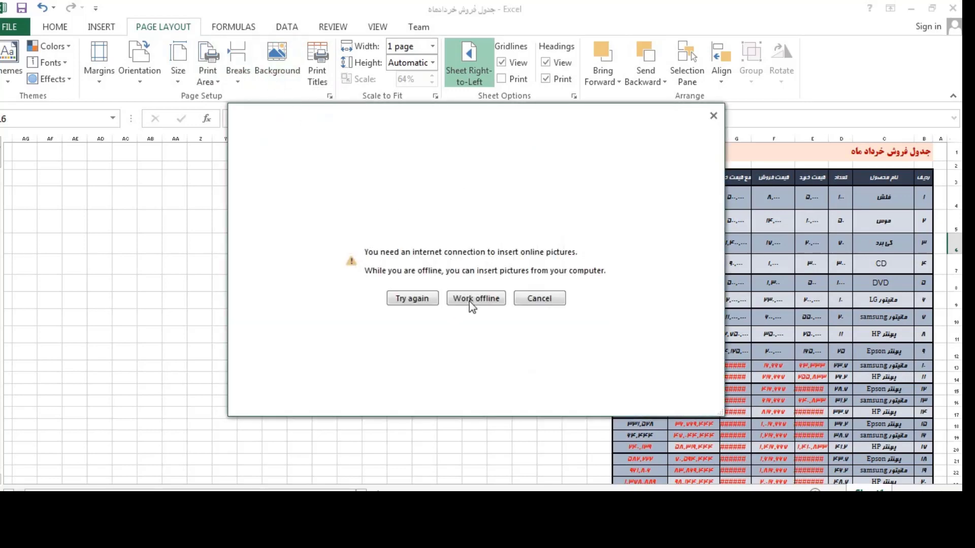
{"action": "left_click", "coordinate": [472, 299]}
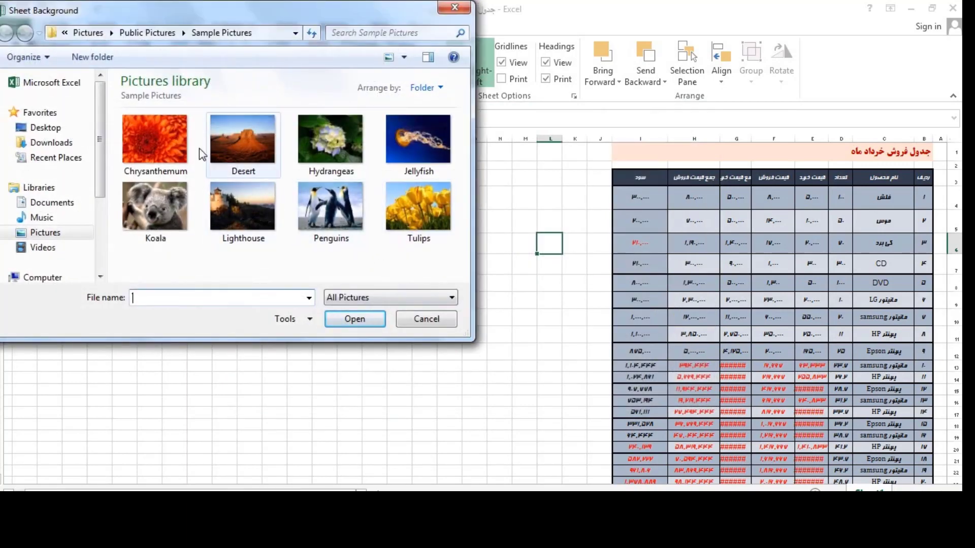
{"action": "left_click", "coordinate": [172, 135]}
{"action": "double_click", "coordinate": [172, 132]}
{"action": "left_click", "coordinate": [448, 272]}
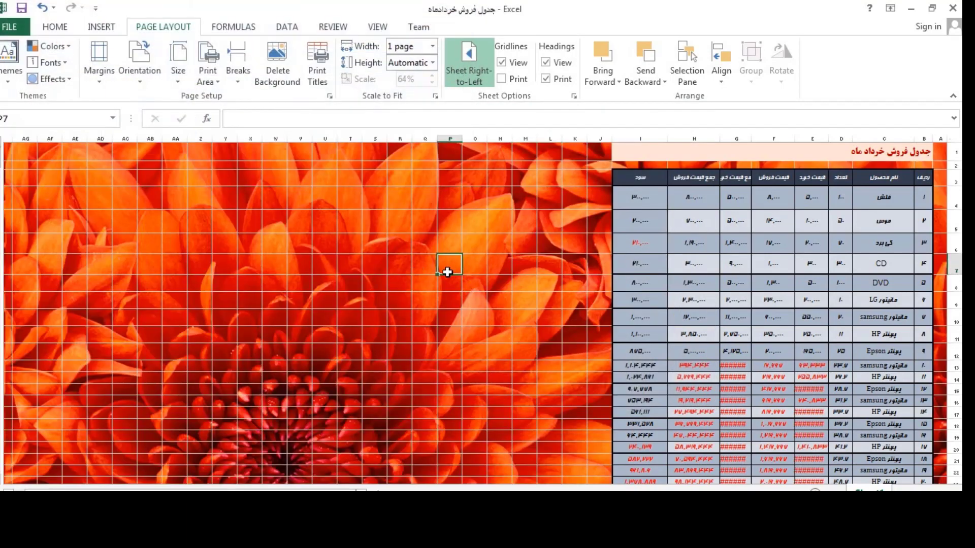
{"action": "scroll", "coordinate": [444, 279], "scroll_direction": "down", "scroll_amount": 5}
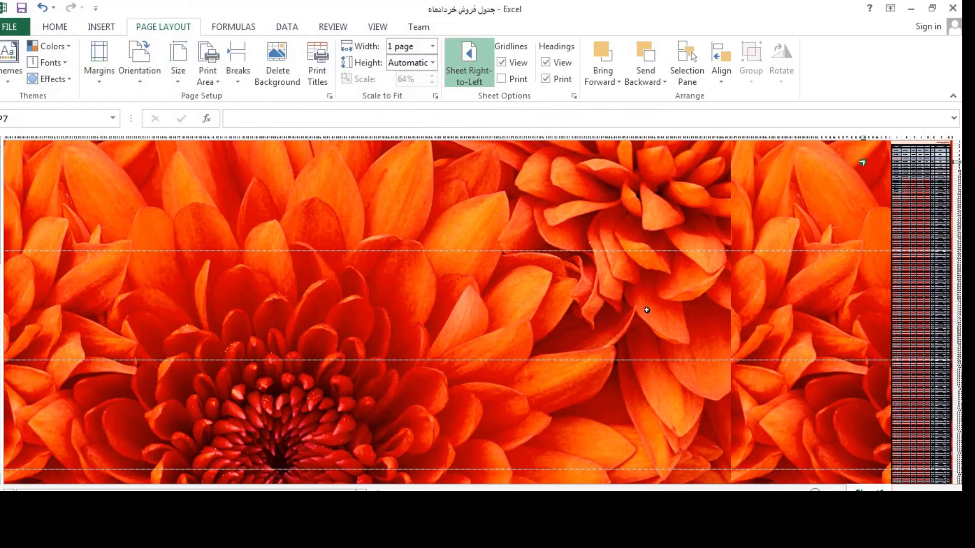
{"action": "scroll", "coordinate": [713, 294], "scroll_direction": "up", "scroll_amount": 1}
{"action": "scroll", "coordinate": [711, 293], "scroll_direction": "up", "scroll_amount": 2}
{"action": "scroll", "coordinate": [710, 292], "scroll_direction": "up", "scroll_amount": 1}
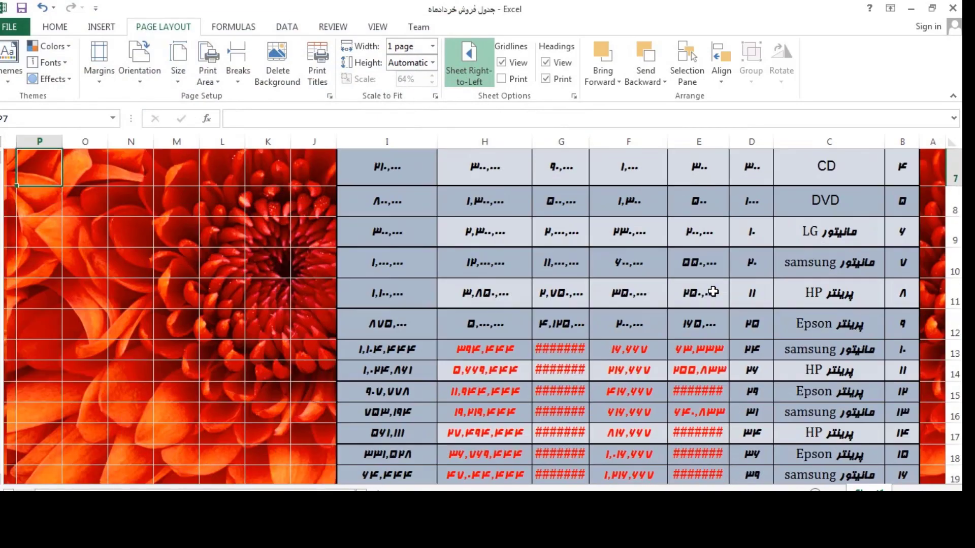
{"action": "scroll", "coordinate": [710, 292], "scroll_direction": "up", "scroll_amount": 1}
{"action": "scroll", "coordinate": [710, 292], "scroll_direction": "down", "scroll_amount": 1}
{"action": "scroll", "coordinate": [705, 290], "scroll_direction": "down", "scroll_amount": 1}
{"action": "scroll", "coordinate": [700, 288], "scroll_direction": "up", "scroll_amount": 1}
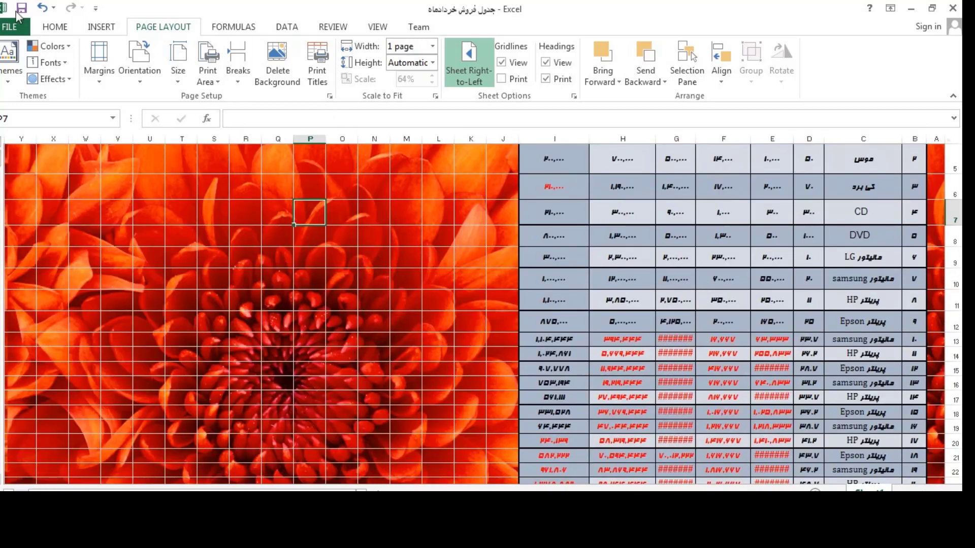
{"action": "left_click", "coordinate": [13, 31]}
{"action": "left_click", "coordinate": [11, 200]}
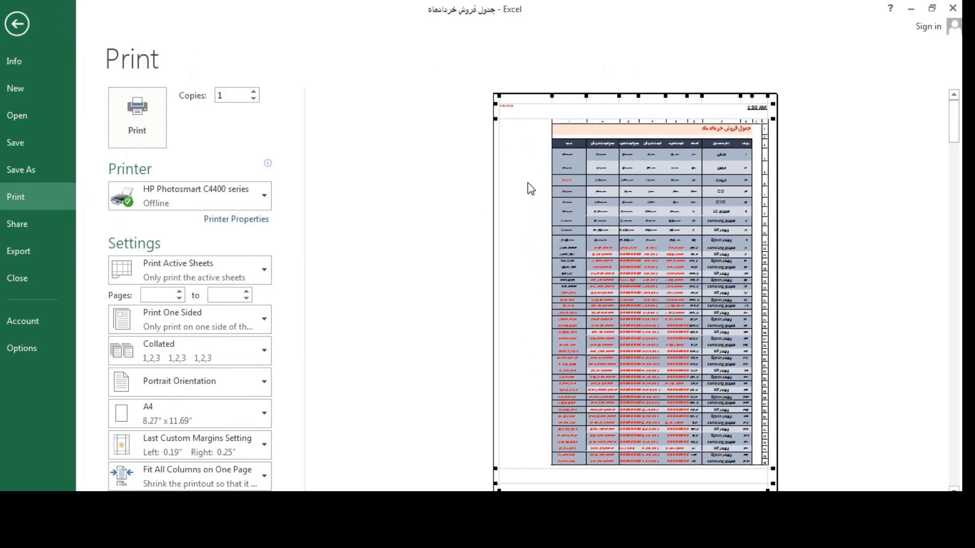
{"action": "left_click", "coordinate": [10, 24]}
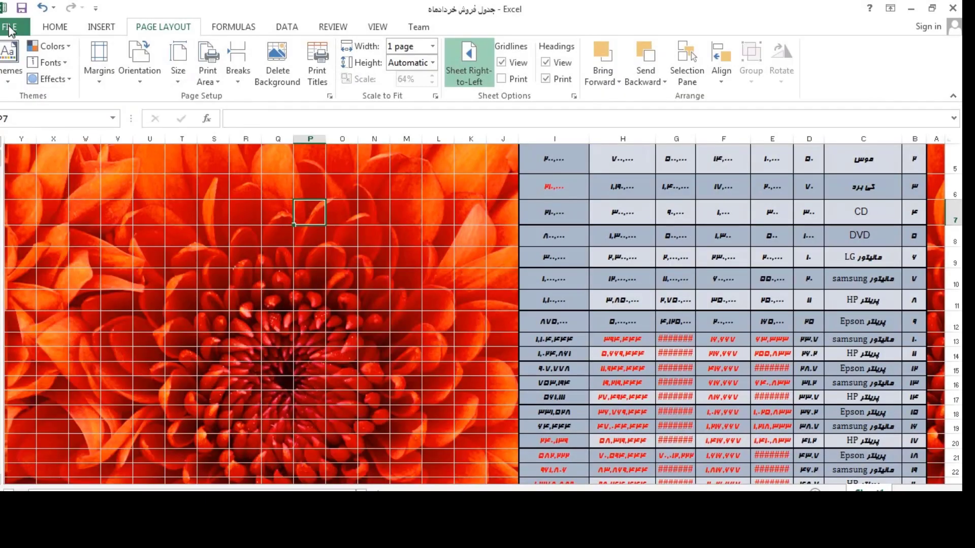
{"action": "left_click", "coordinate": [8, 25]}
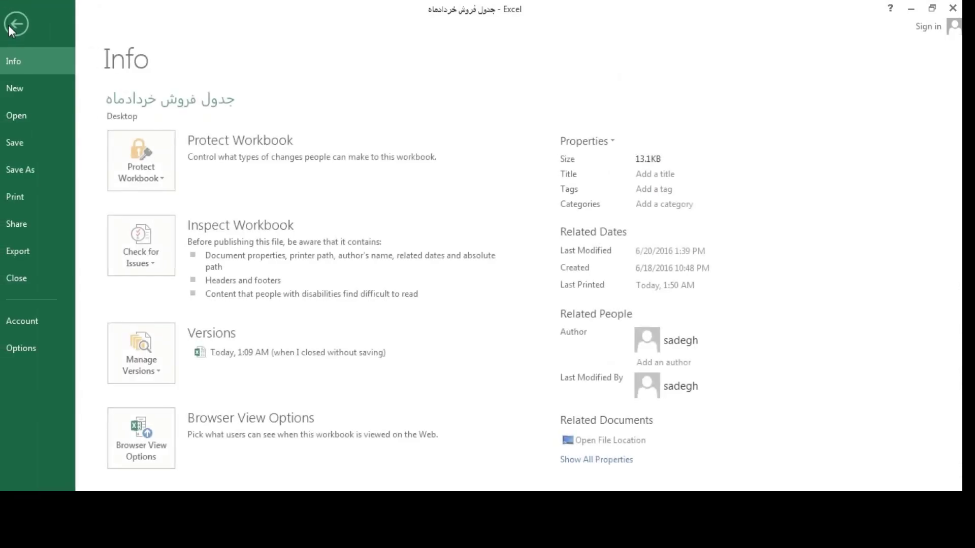
{"action": "left_click", "coordinate": [20, 196]}
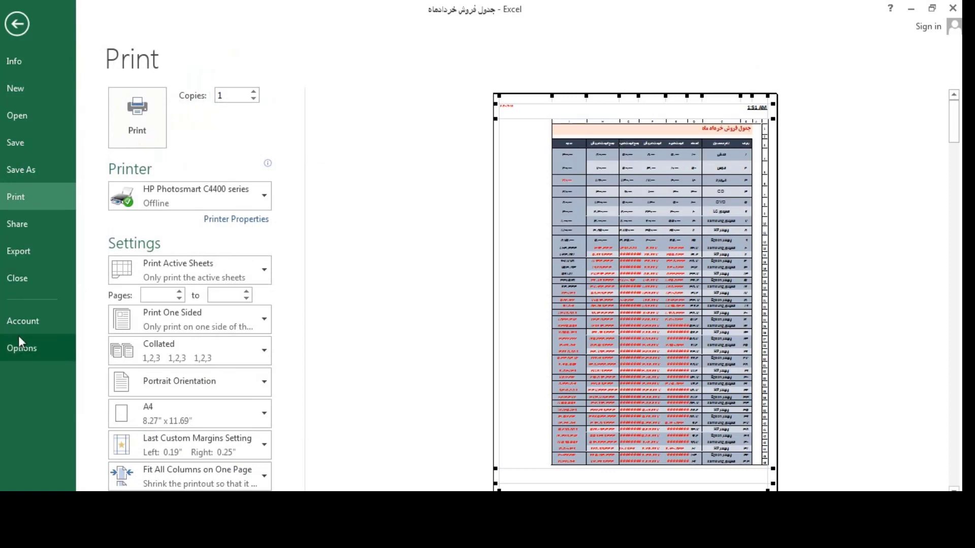
Delete the Chrysanthemum sheet background.
{"action": "left_click", "coordinate": [18, 26]}
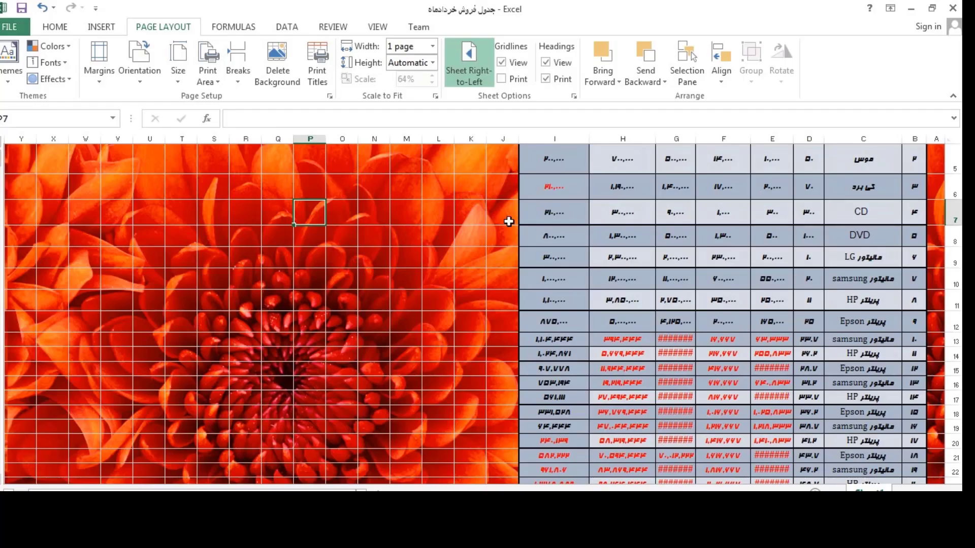
{"action": "left_click", "coordinate": [459, 217]}
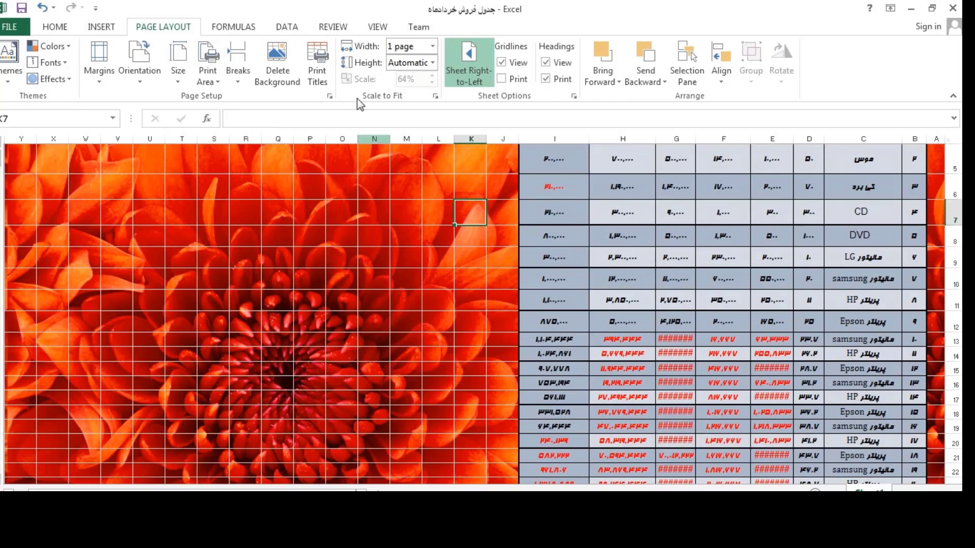
{"action": "left_click", "coordinate": [279, 81]}
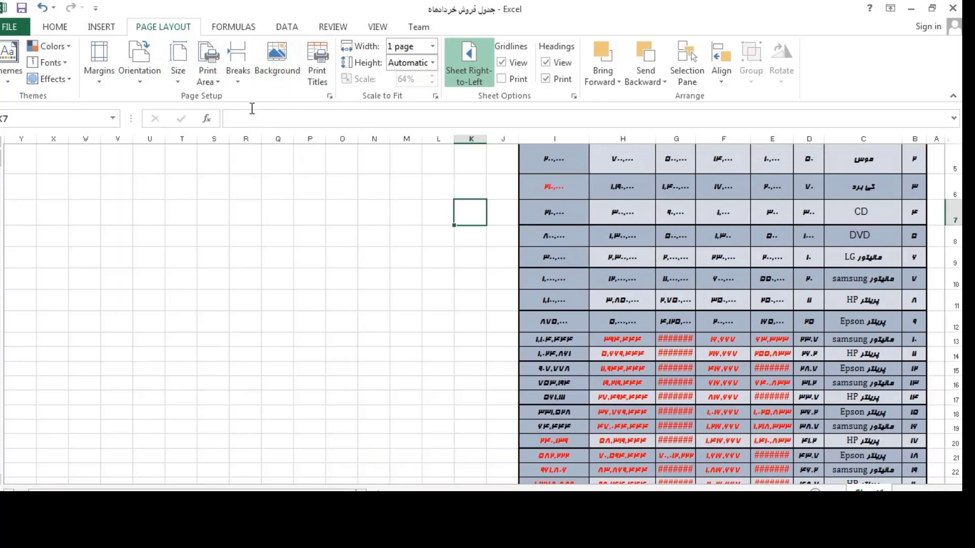
Apply the Tulips picture as the background, then delete it again.
{"action": "left_click", "coordinate": [295, 74]}
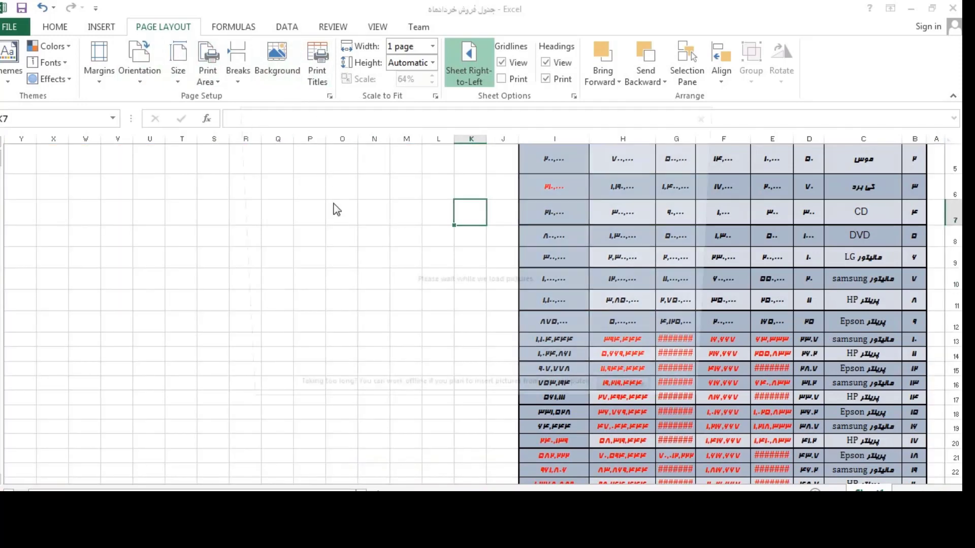
{"action": "left_click", "coordinate": [473, 298]}
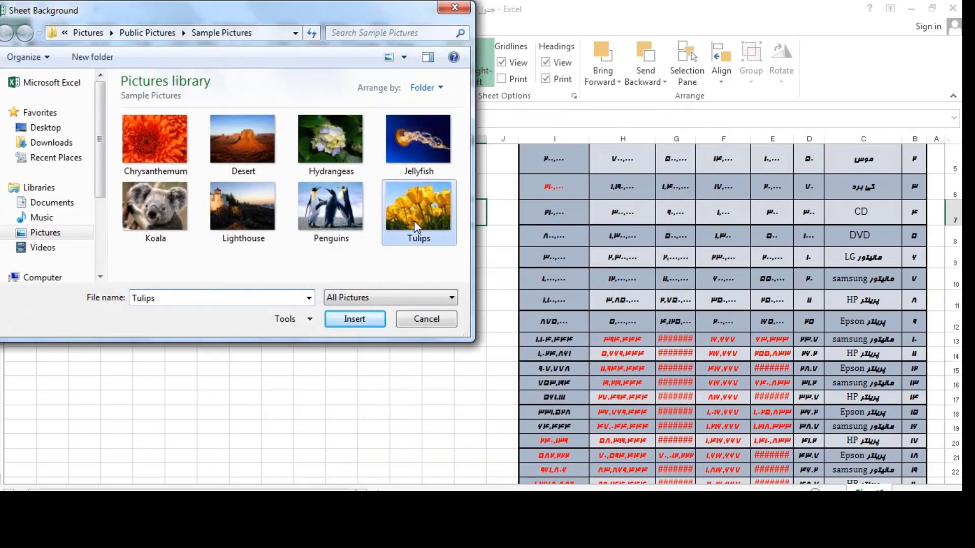
{"action": "double_click", "coordinate": [413, 220]}
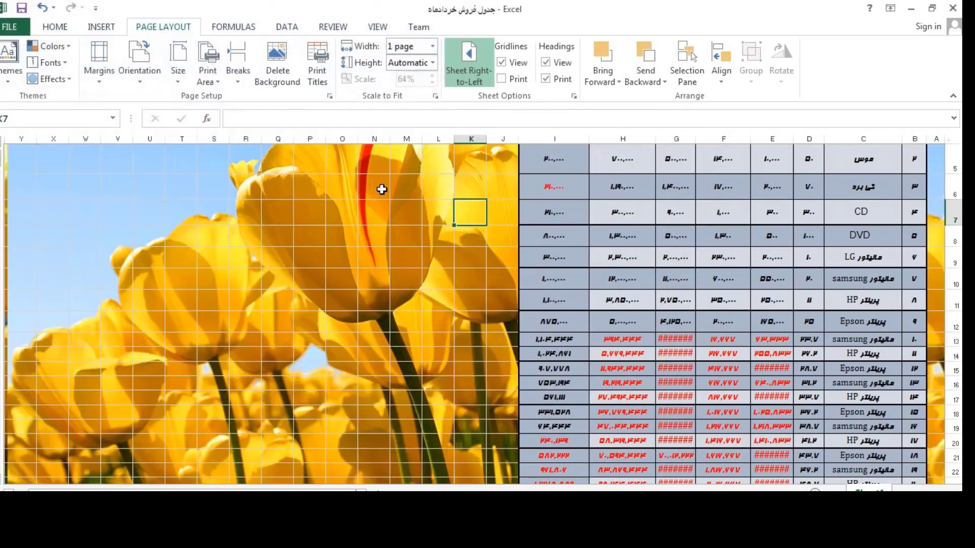
{"action": "left_click", "coordinate": [271, 76]}
{"action": "left_click", "coordinate": [455, 254]}
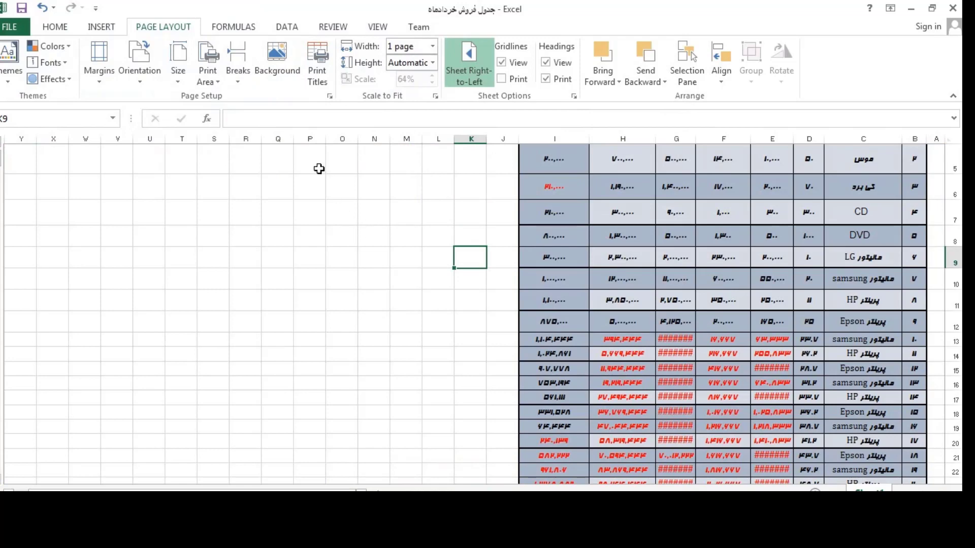
{"action": "left_click", "coordinate": [447, 178]}
{"action": "left_click", "coordinate": [318, 63]}
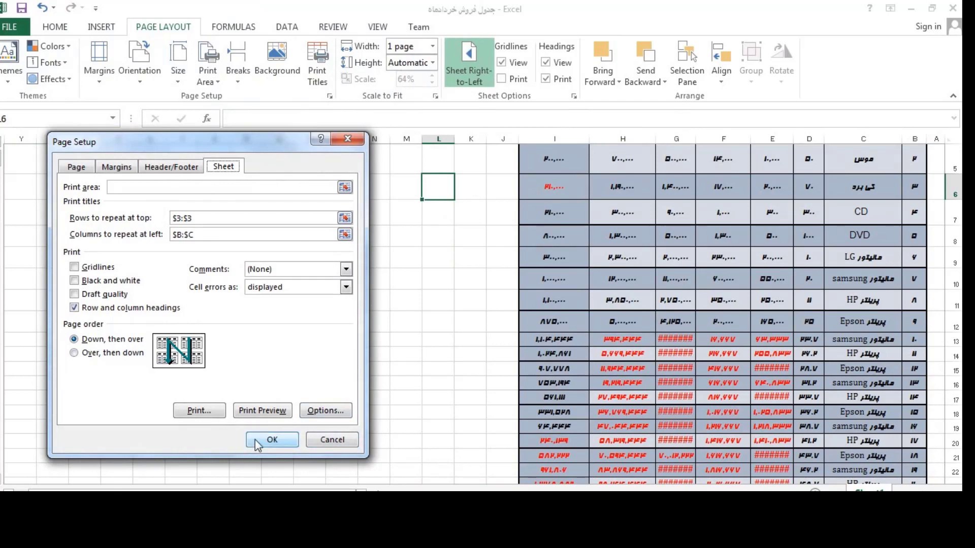
{"action": "left_click", "coordinate": [331, 439]}
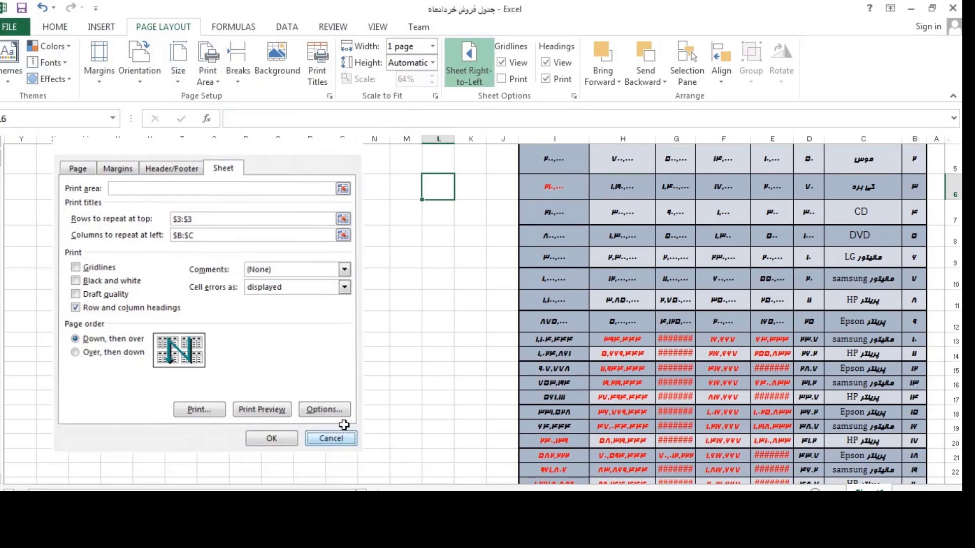
{"action": "left_click", "coordinate": [480, 216]}
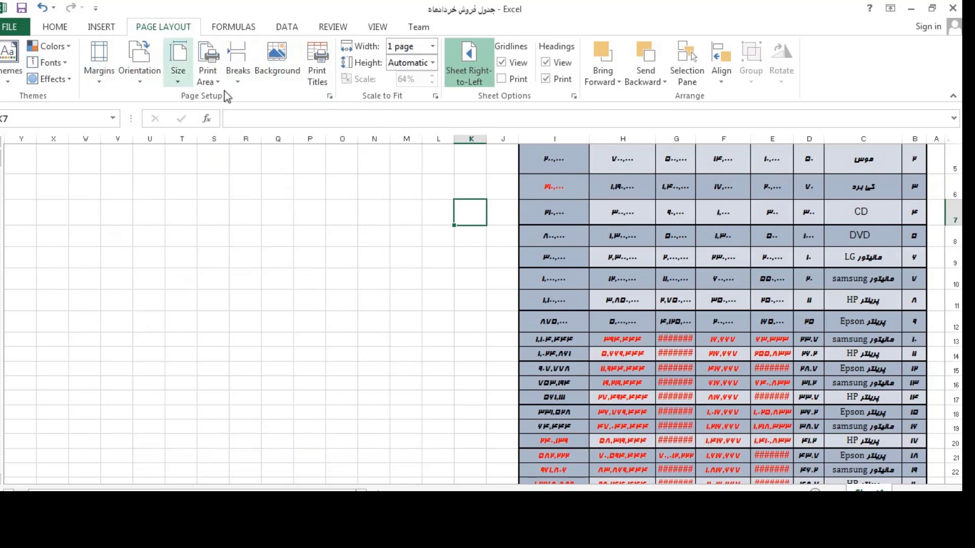
Set the print width to 3 pages, returning the scale to 100%.
{"action": "left_click", "coordinate": [479, 171]}
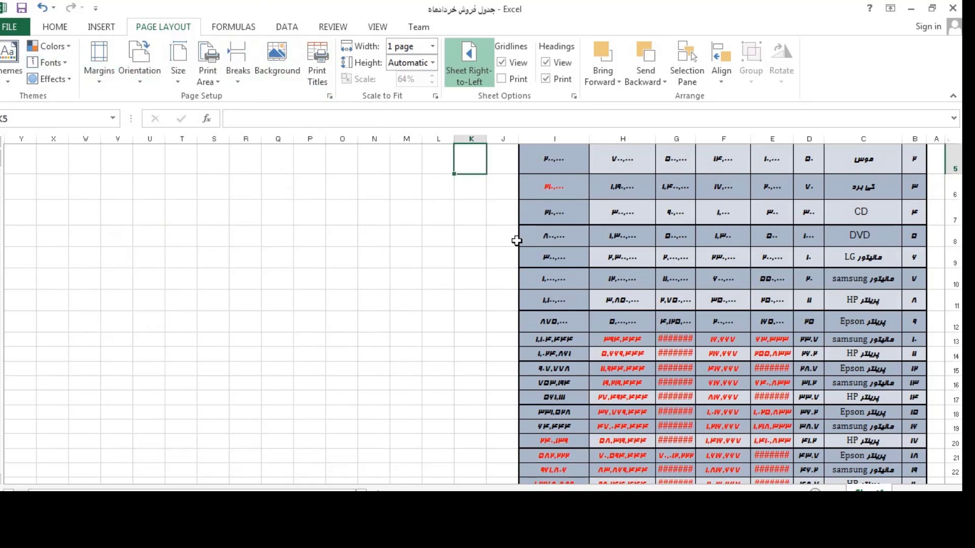
{"action": "scroll", "coordinate": [516, 239], "scroll_direction": "up", "scroll_amount": 2}
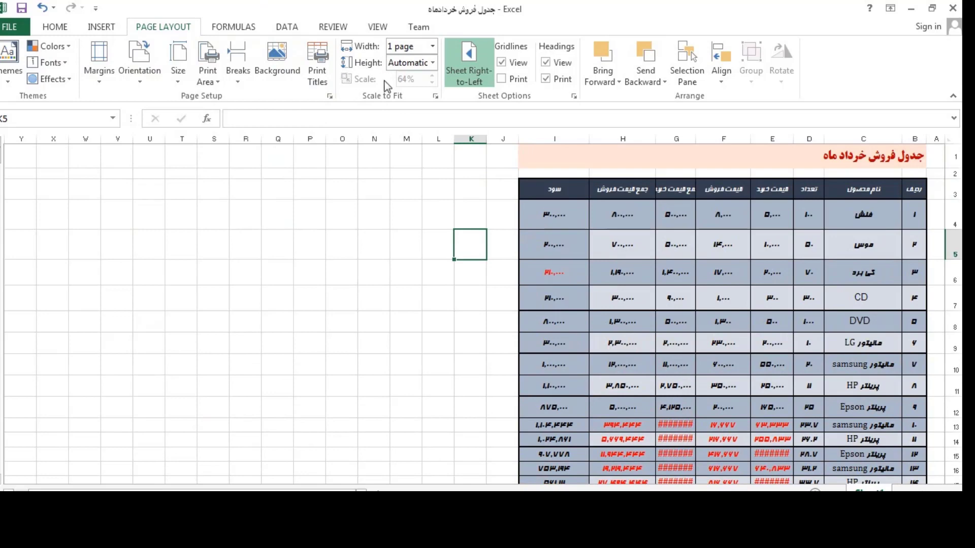
{"action": "left_click", "coordinate": [329, 96]}
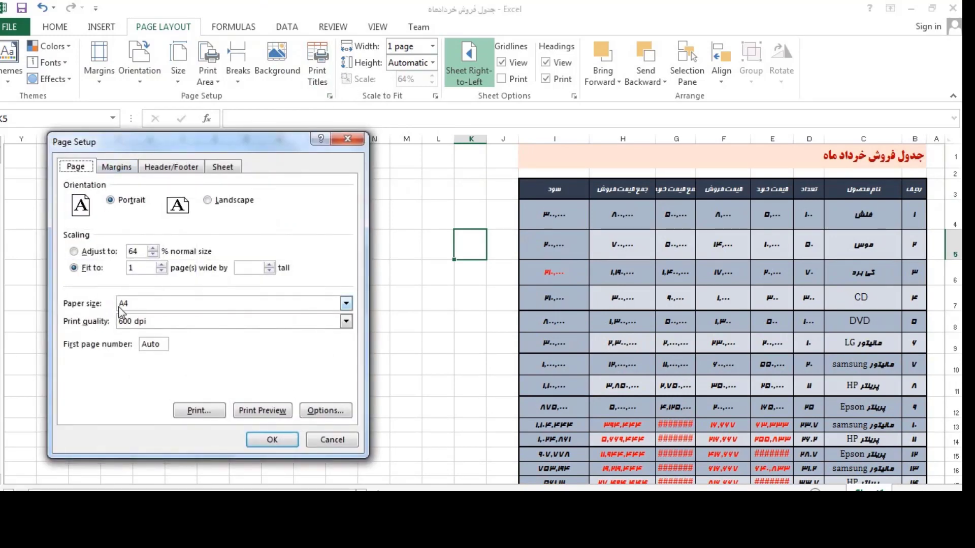
{"action": "left_click", "coordinate": [341, 442]}
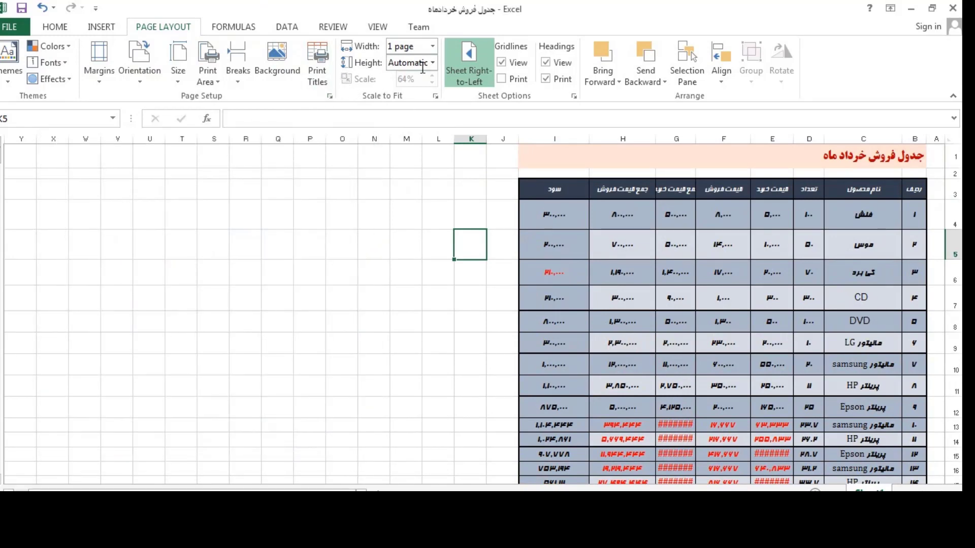
{"action": "left_click", "coordinate": [432, 46]}
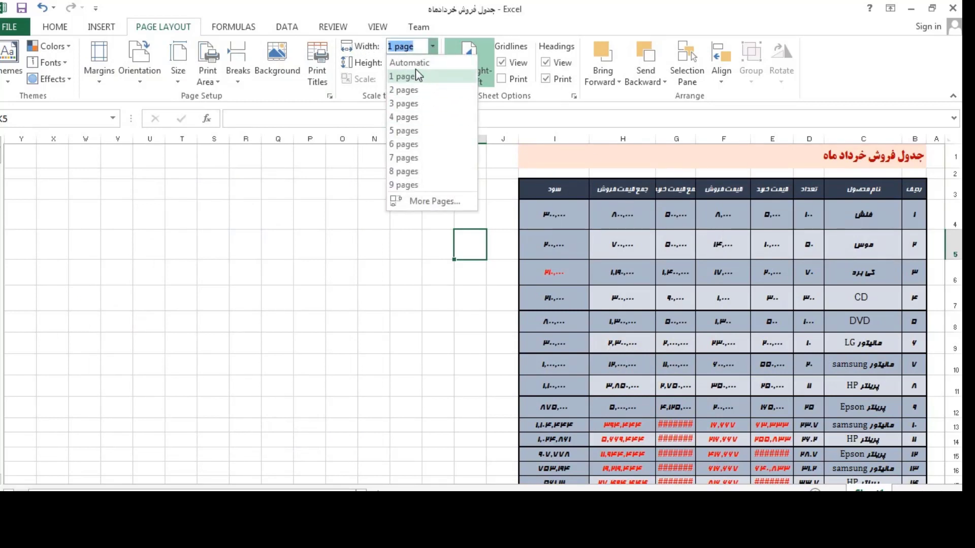
{"action": "left_click", "coordinate": [415, 108]}
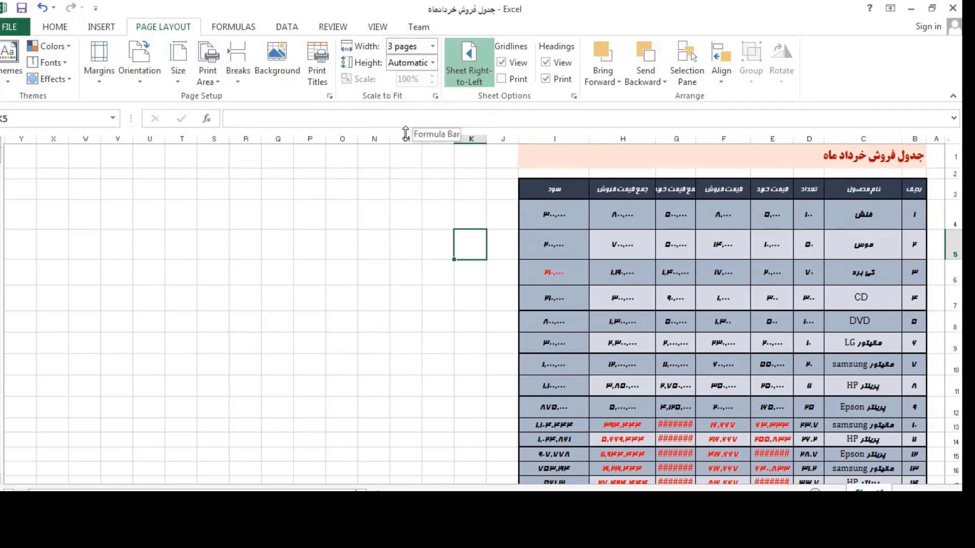
{"action": "left_click", "coordinate": [10, 26]}
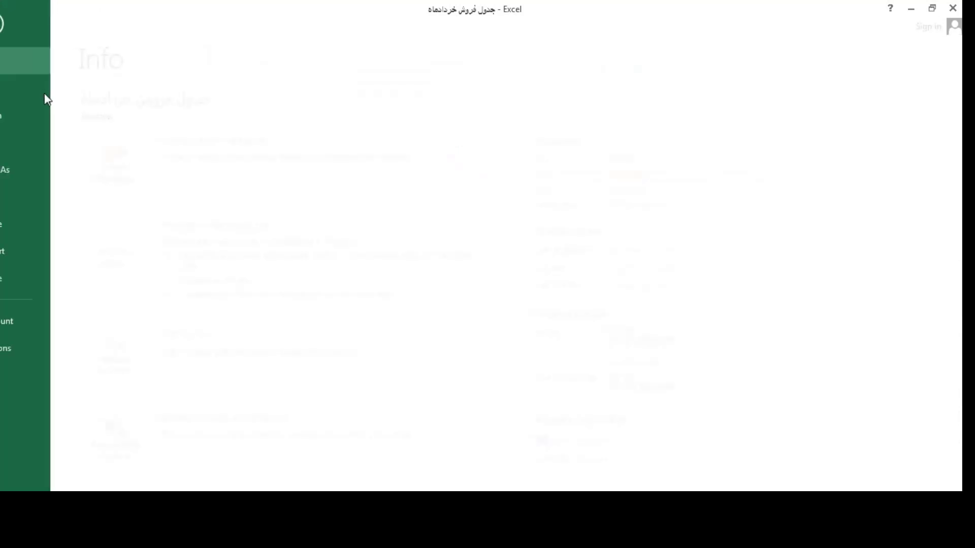
{"action": "left_click", "coordinate": [33, 197]}
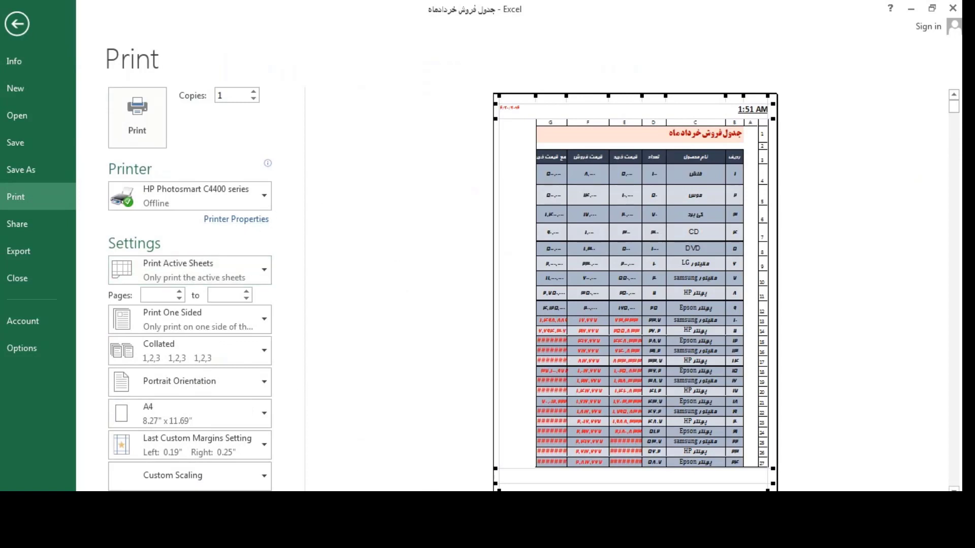
{"action": "scroll", "coordinate": [653, 297], "scroll_direction": "down", "scroll_amount": 1}
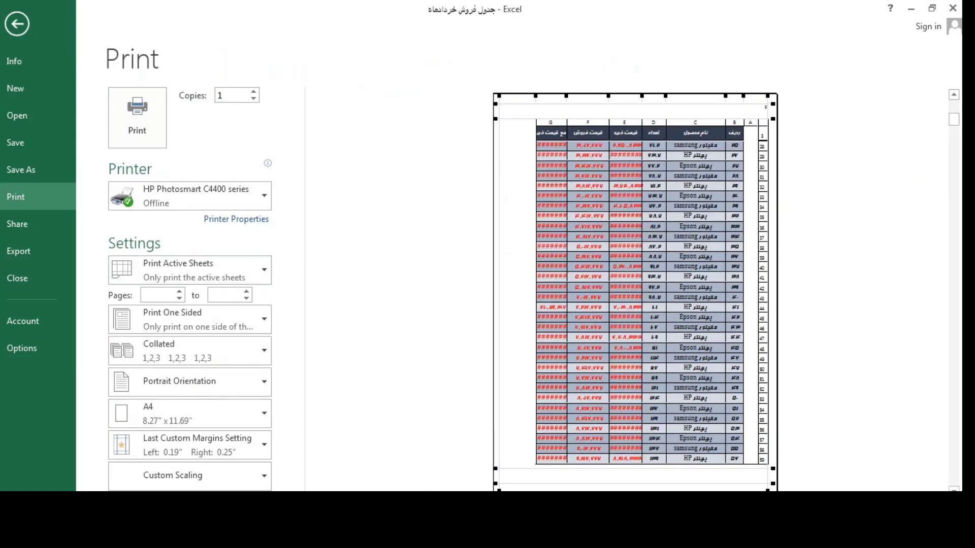
{"action": "scroll", "coordinate": [652, 297], "scroll_direction": "up", "scroll_amount": 1}
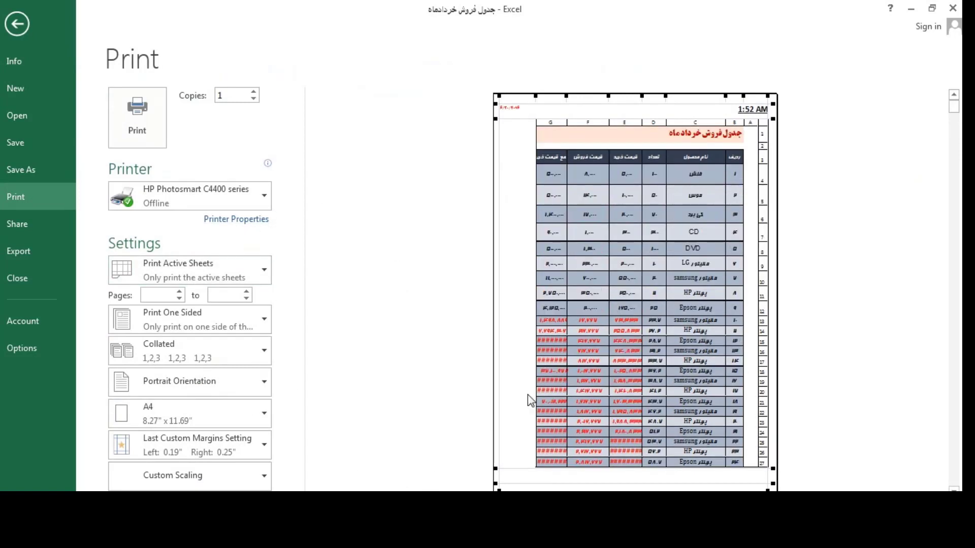
{"action": "scroll", "coordinate": [267, 232], "scroll_direction": "down", "scroll_amount": 1}
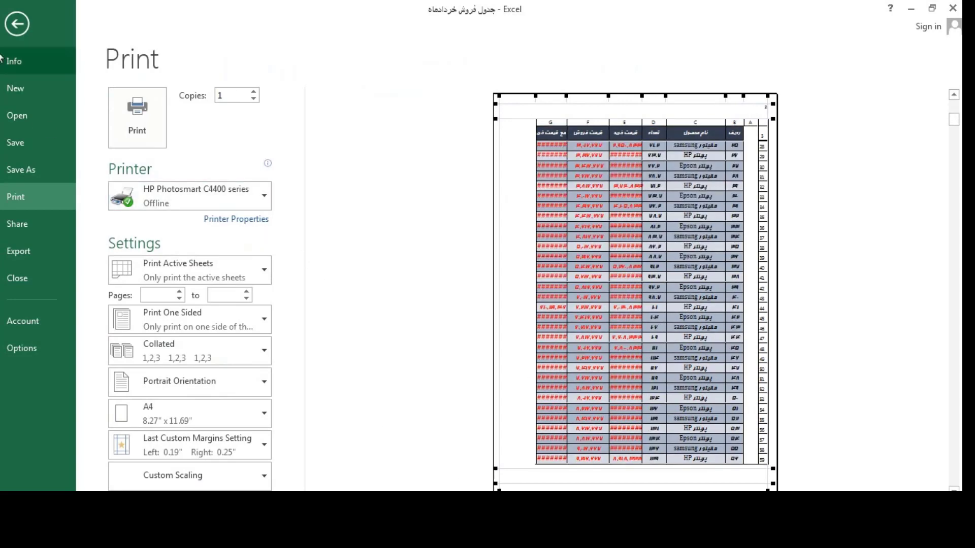
{"action": "left_click", "coordinate": [17, 24]}
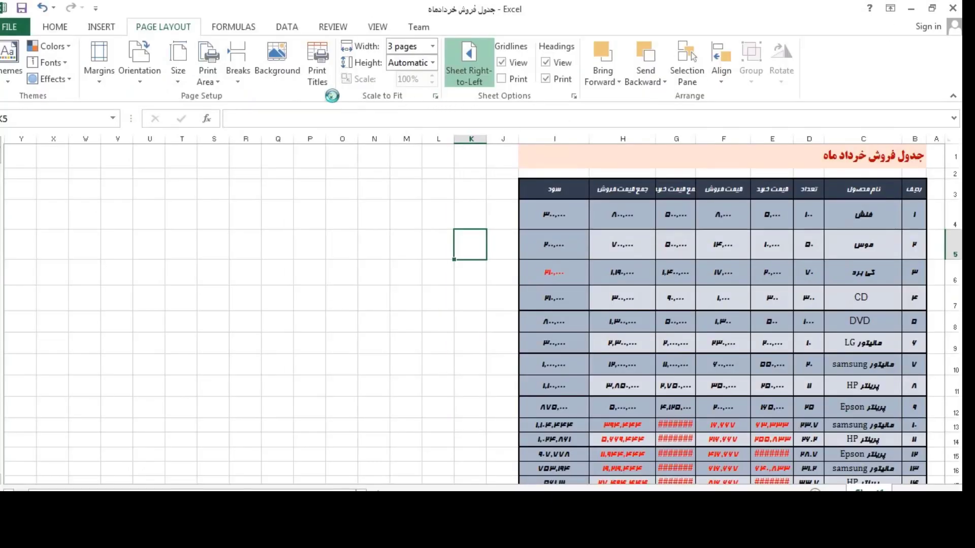
Set the page order to Over, then down and review the print preview.
{"action": "left_click", "coordinate": [330, 96]}
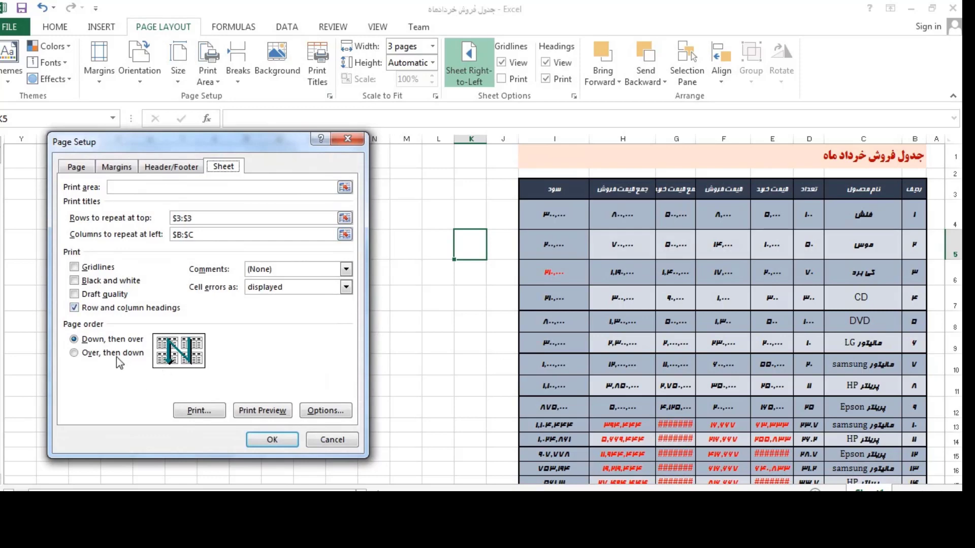
{"action": "left_click", "coordinate": [74, 353]}
{"action": "left_click", "coordinate": [264, 440]}
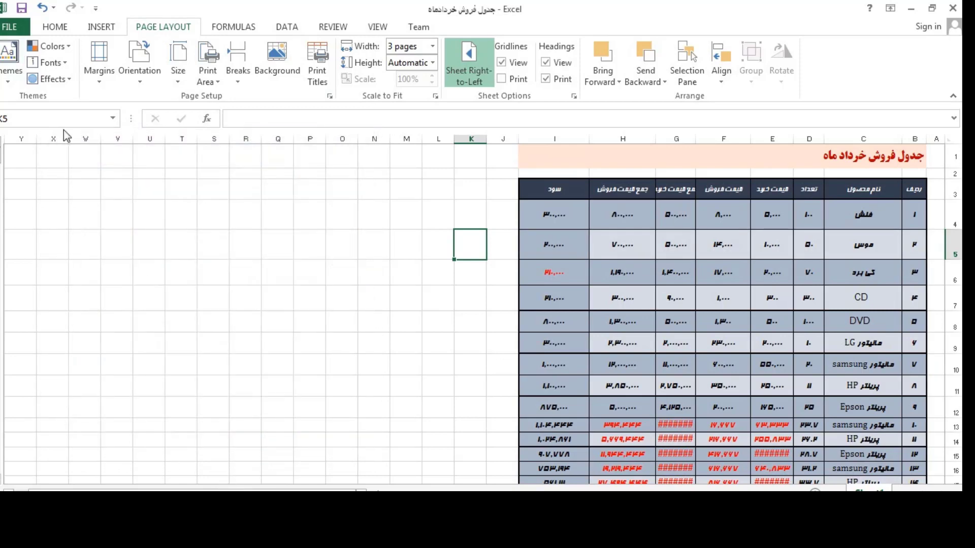
{"action": "left_click", "coordinate": [13, 26]}
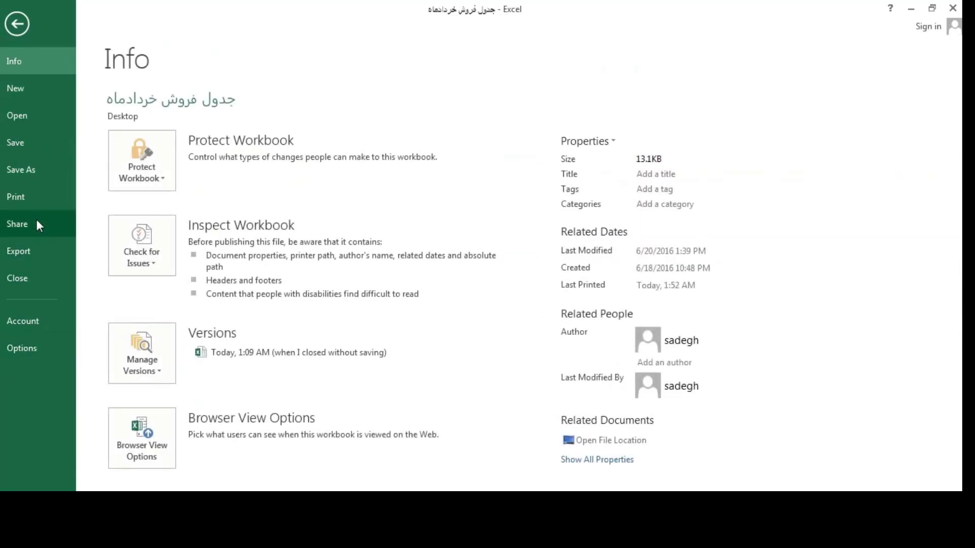
{"action": "left_click", "coordinate": [70, 198]}
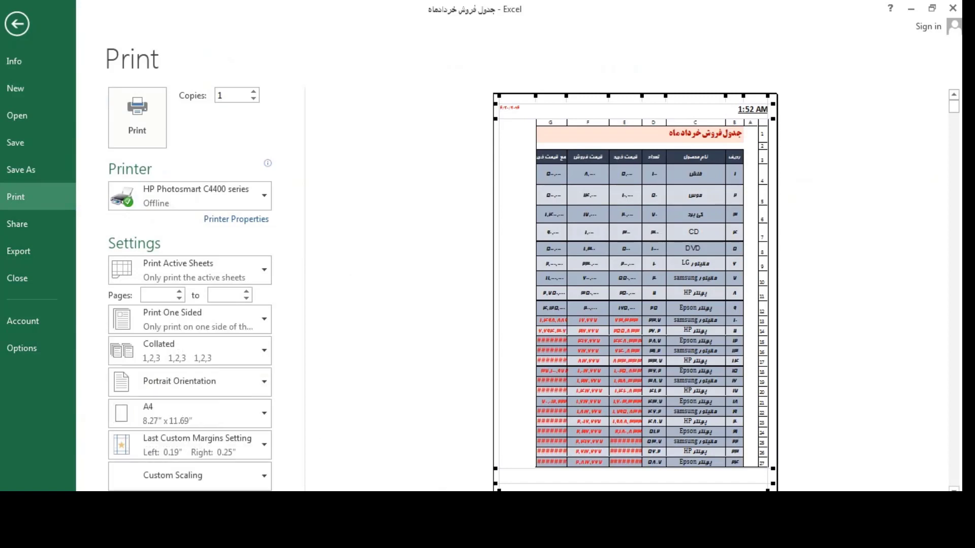
{"action": "scroll", "coordinate": [634, 292], "scroll_direction": "down", "scroll_amount": 1}
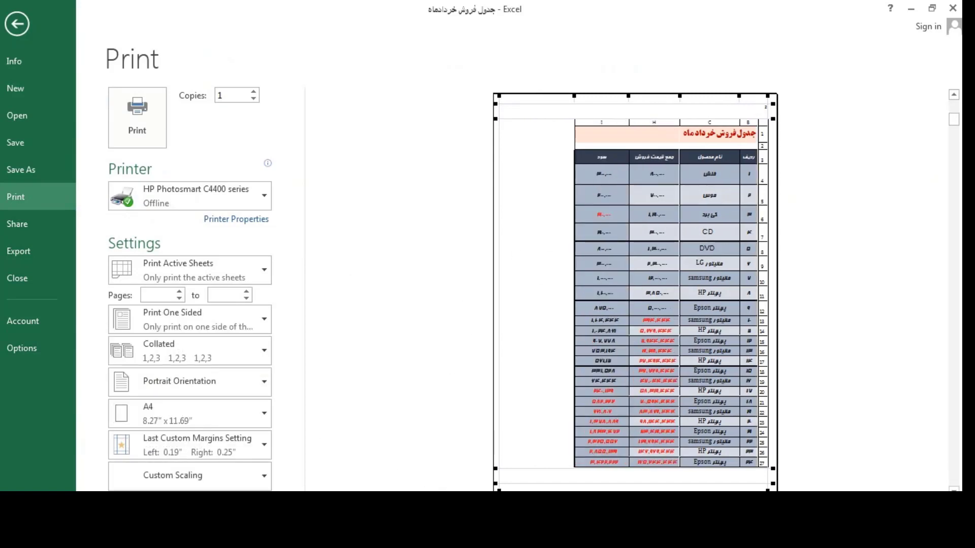
{"action": "scroll", "coordinate": [634, 292], "scroll_direction": "down", "scroll_amount": 1}
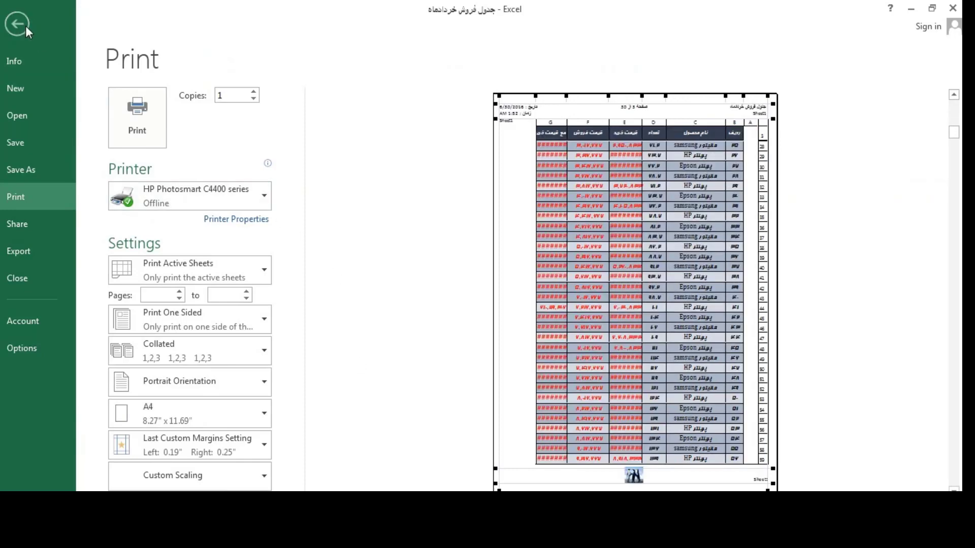
{"action": "left_click", "coordinate": [24, 25]}
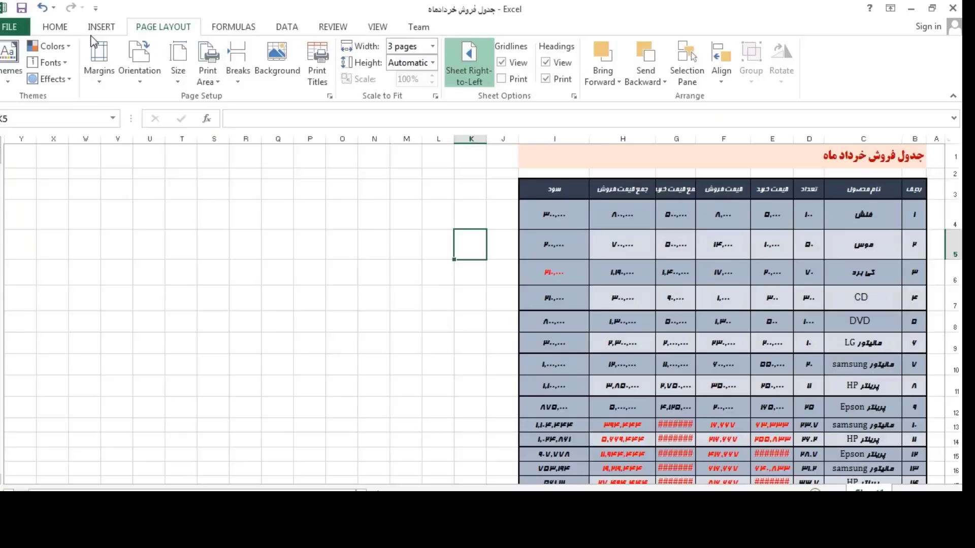
Set the print width to 1 page at 64% scale and preview both pages.
{"action": "left_click", "coordinate": [432, 46]}
{"action": "left_click", "coordinate": [411, 73]}
{"action": "left_click", "coordinate": [15, 28]}
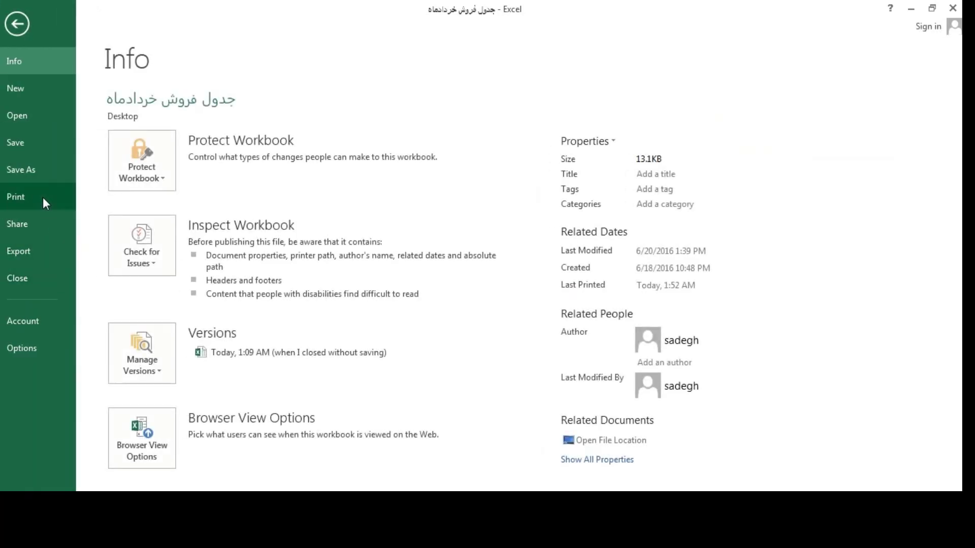
{"action": "left_click", "coordinate": [42, 203]}
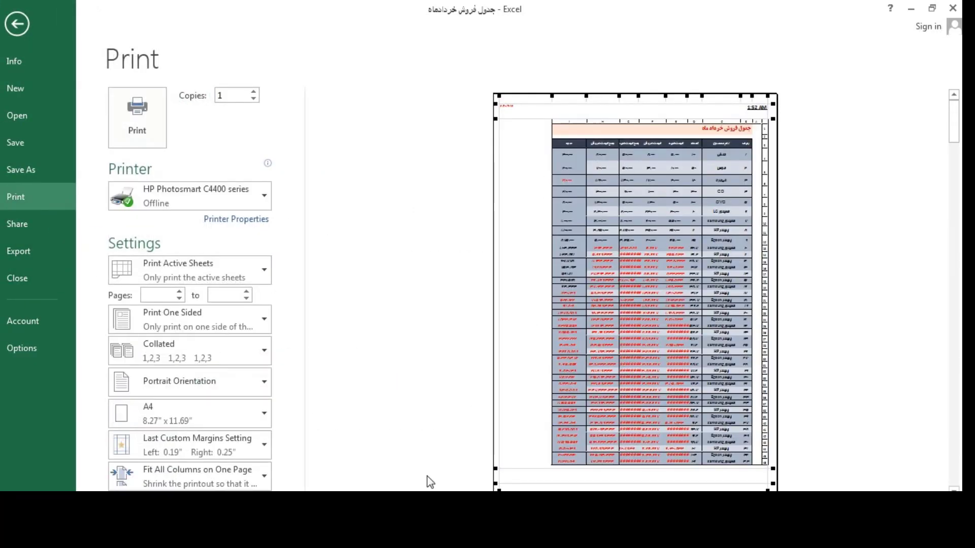
{"action": "left_click", "coordinate": [953, 203]}
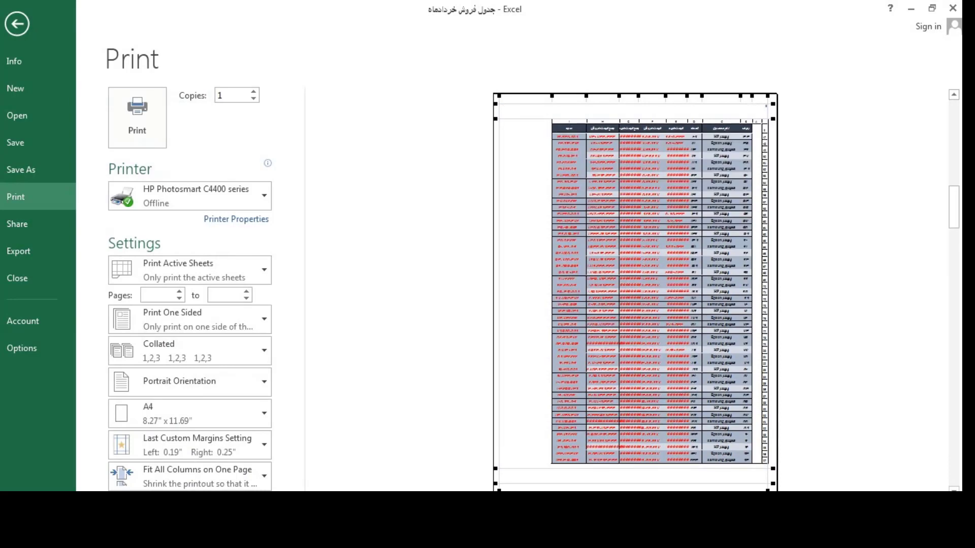
{"action": "left_click", "coordinate": [17, 22]}
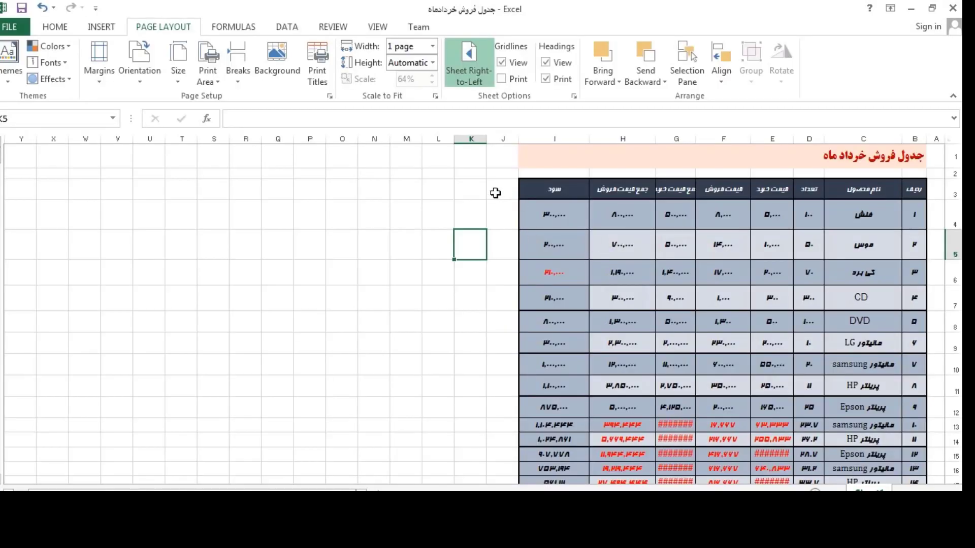
Set the print height to 1 page, shrinking to 10%, and check the preview.
{"action": "left_click", "coordinate": [433, 63]}
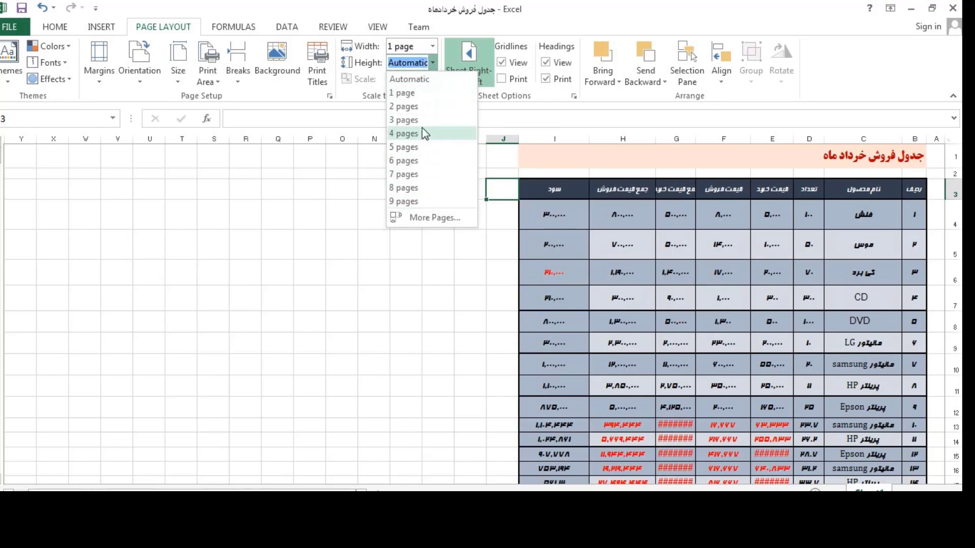
{"action": "left_click", "coordinate": [432, 95]}
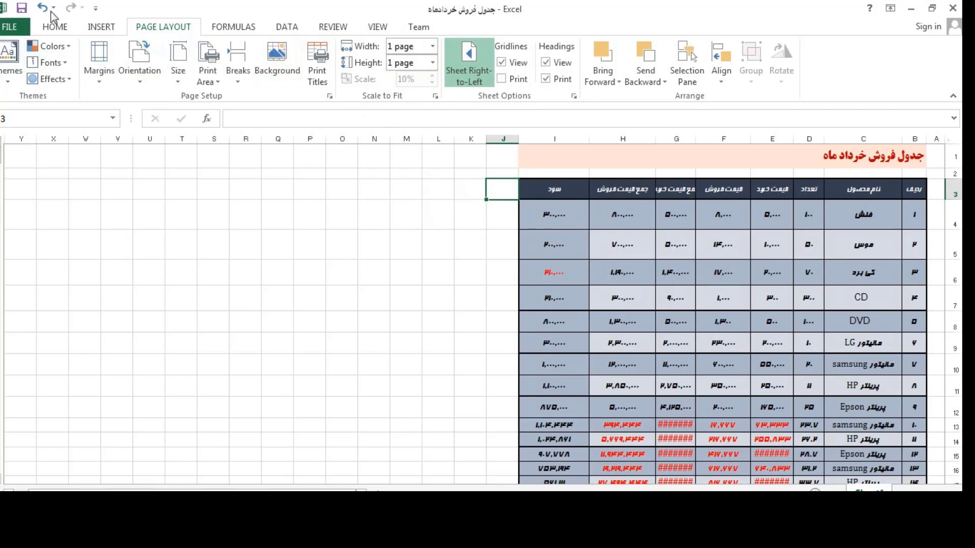
{"action": "left_click", "coordinate": [15, 26]}
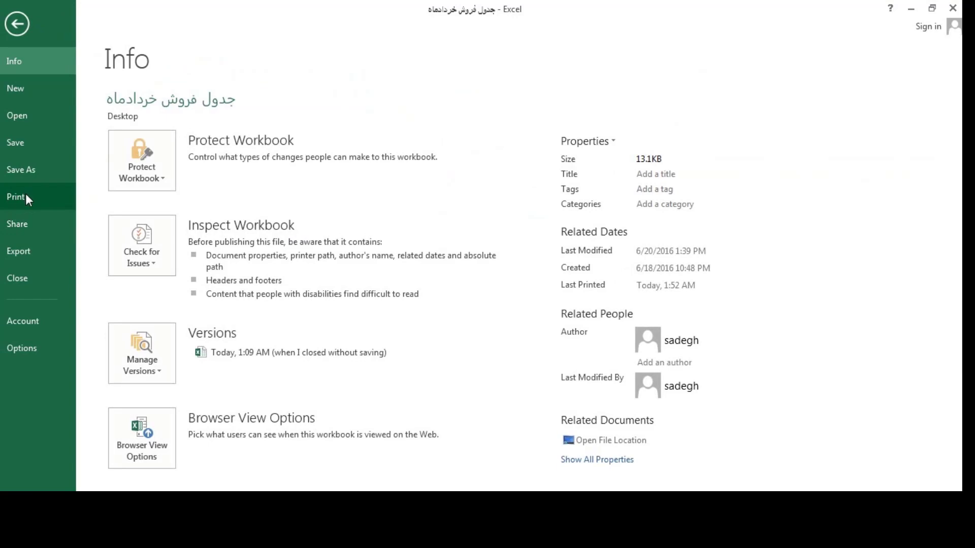
{"action": "left_click", "coordinate": [26, 197]}
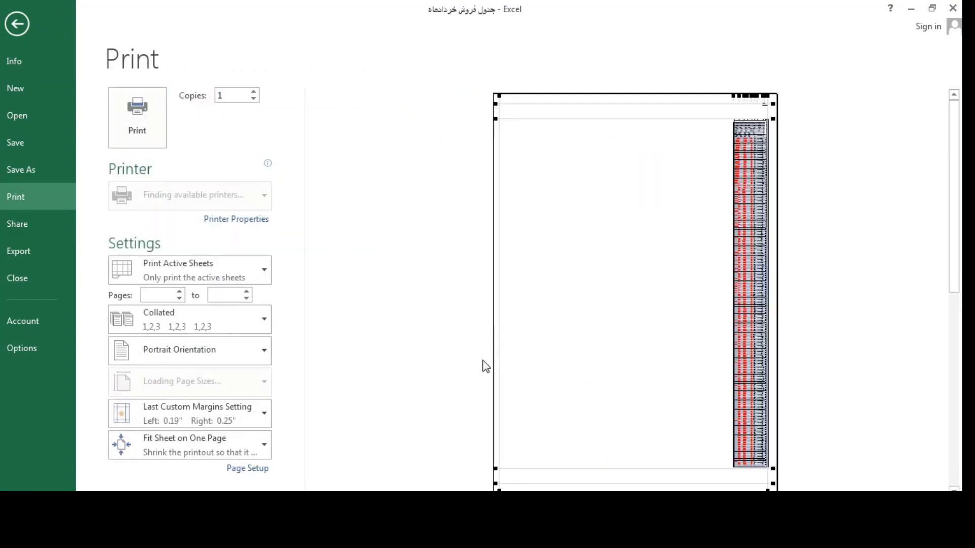
{"action": "scroll", "coordinate": [635, 292], "scroll_direction": "down", "scroll_amount": 1}
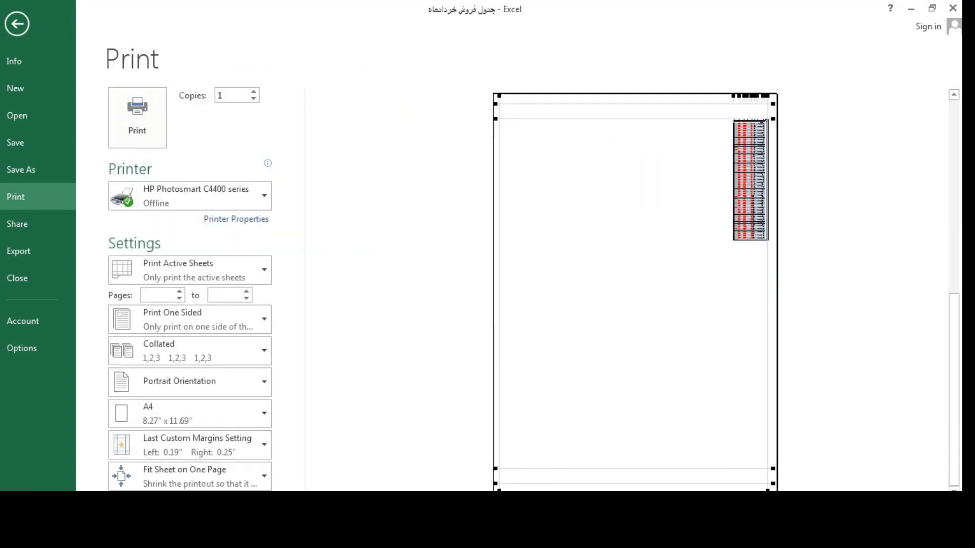
{"action": "scroll", "coordinate": [635, 292], "scroll_direction": "up", "scroll_amount": 1}
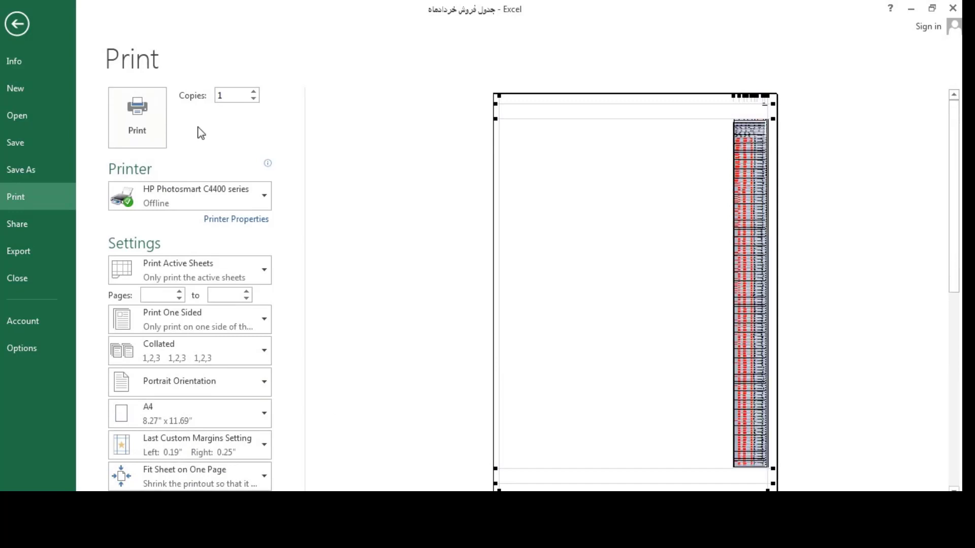
{"action": "left_click", "coordinate": [17, 24]}
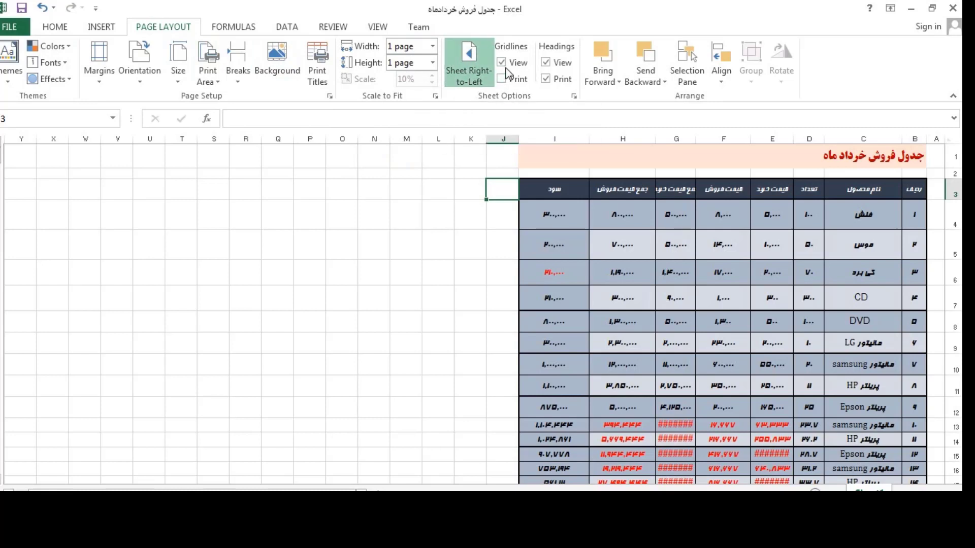
{"action": "left_click", "coordinate": [437, 261]}
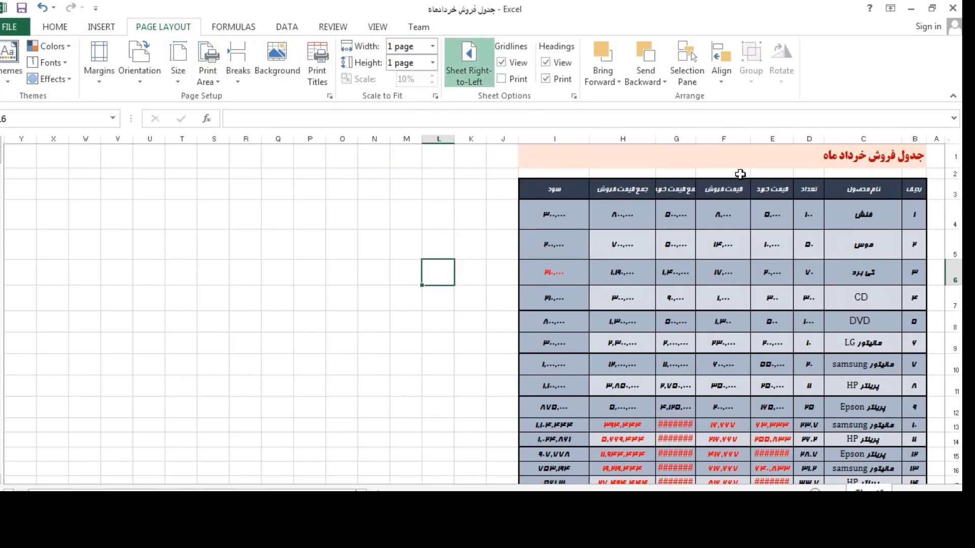
{"action": "left_click", "coordinate": [506, 66]}
{"action": "left_click", "coordinate": [501, 62]}
{"action": "left_click", "coordinate": [502, 63]}
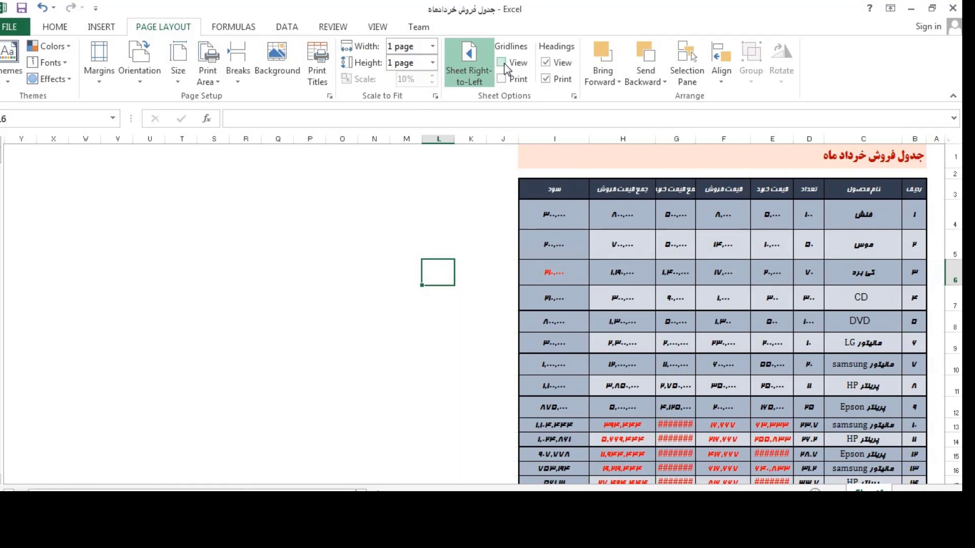
{"action": "left_click", "coordinate": [502, 63]}
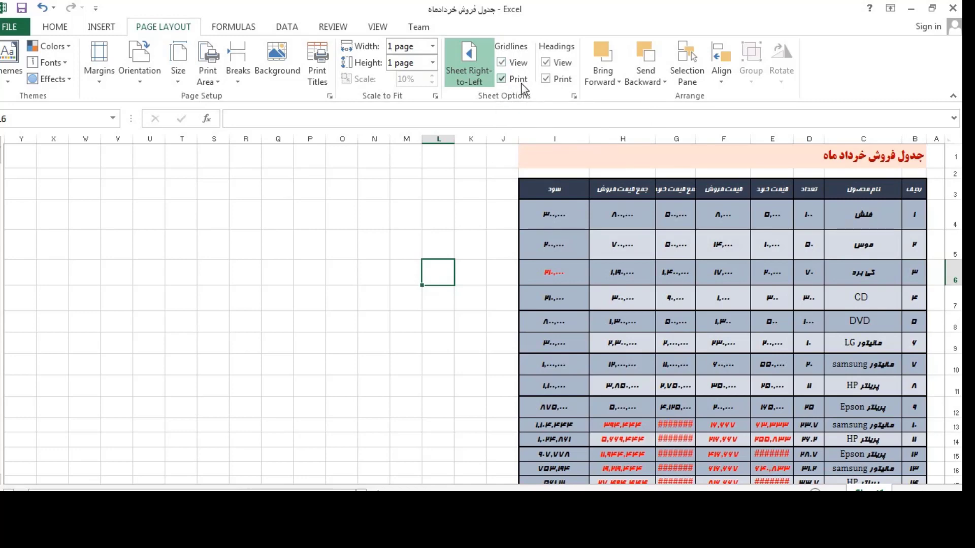
{"action": "left_click", "coordinate": [509, 81]}
{"action": "left_click", "coordinate": [468, 212]}
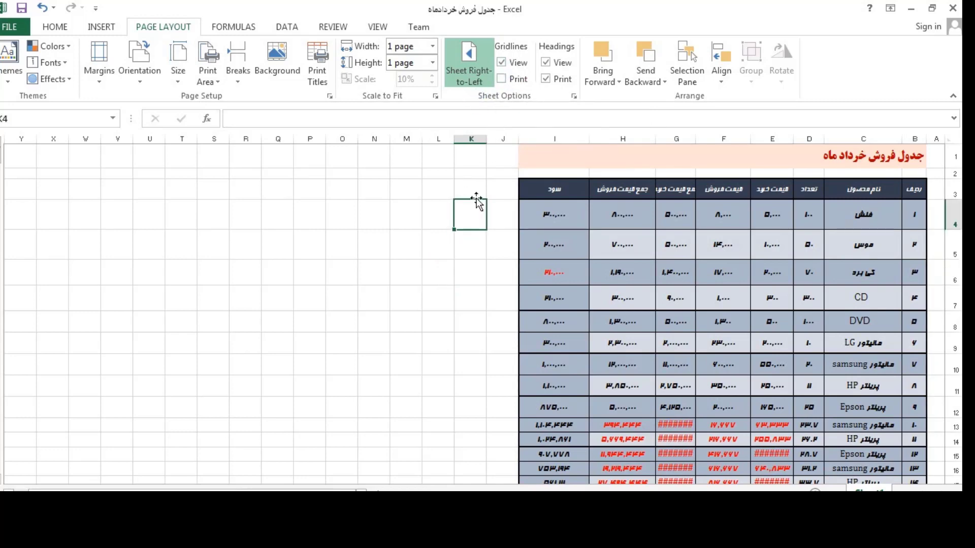
{"action": "left_click", "coordinate": [493, 216]}
{"action": "scroll", "coordinate": [491, 223], "scroll_direction": "down", "scroll_amount": 5}
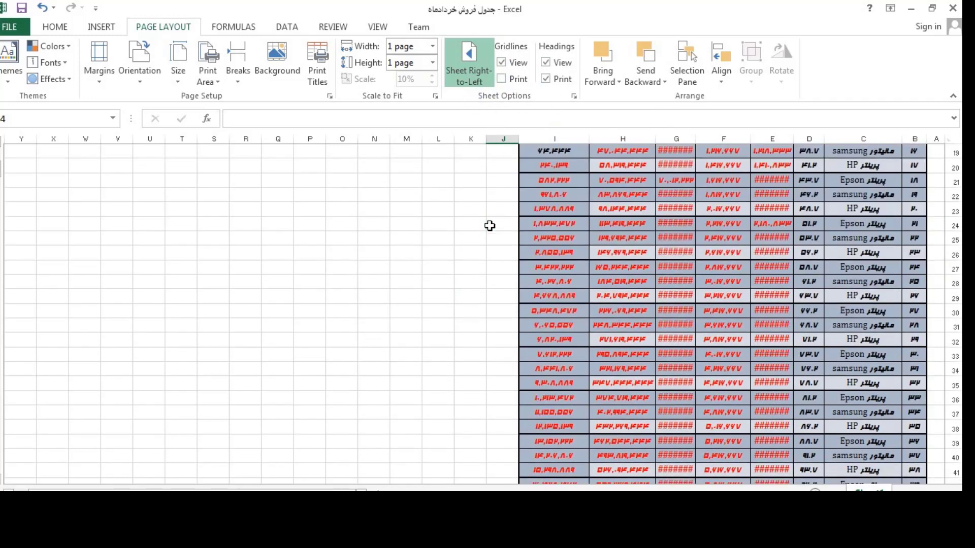
{"action": "scroll", "coordinate": [490, 226], "scroll_direction": "down", "scroll_amount": 2}
{"action": "scroll", "coordinate": [489, 226], "scroll_direction": "up", "scroll_amount": 7}
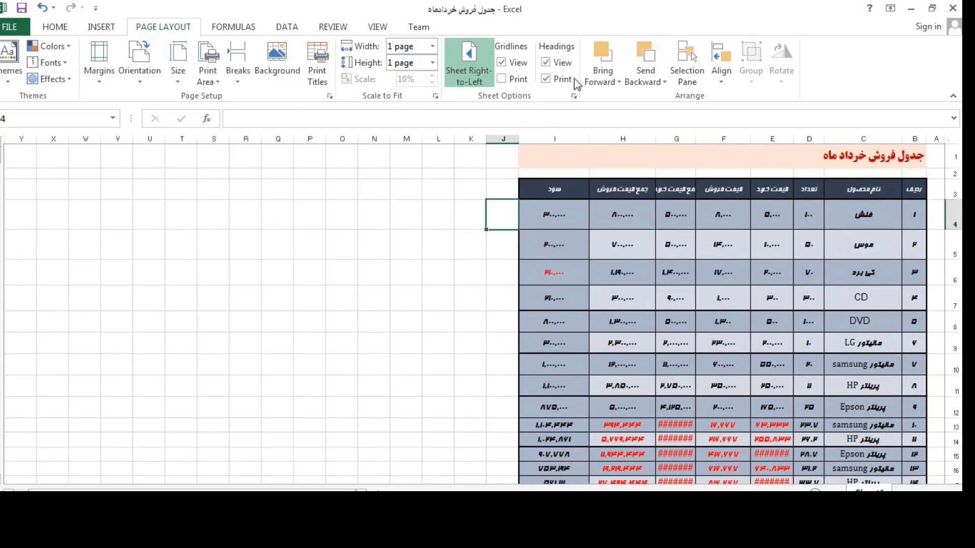